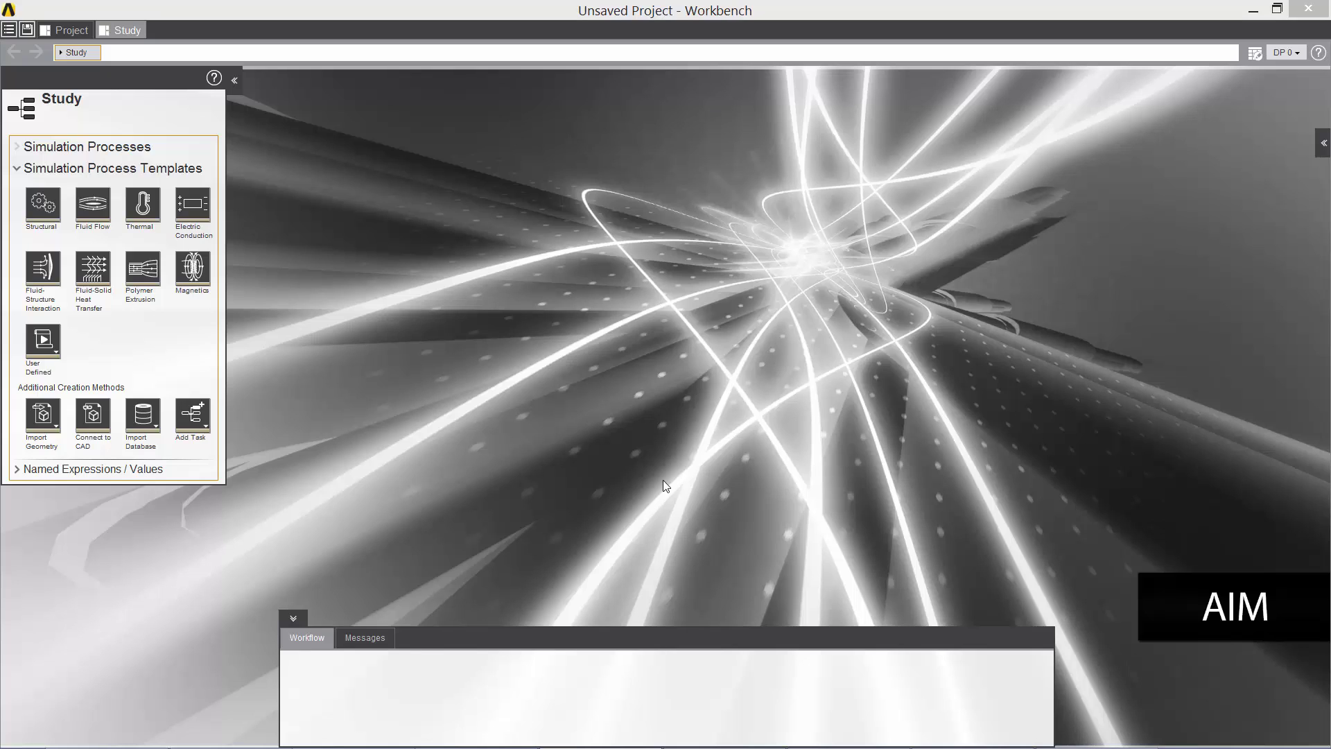
# Step: Create a Fluid Flow simulation process from thermal_mixer.x_t and inspect the imported pipe
pyautogui.click(92, 206)
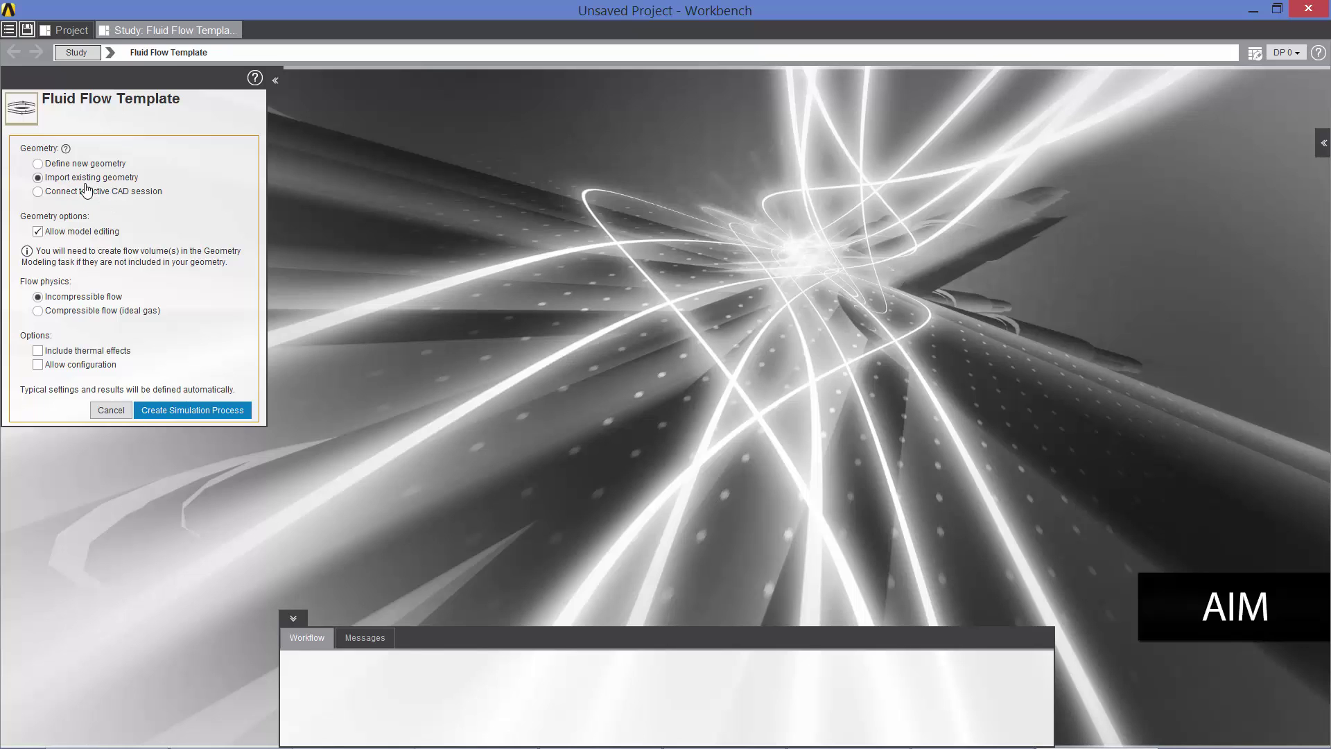
pyautogui.click(195, 410)
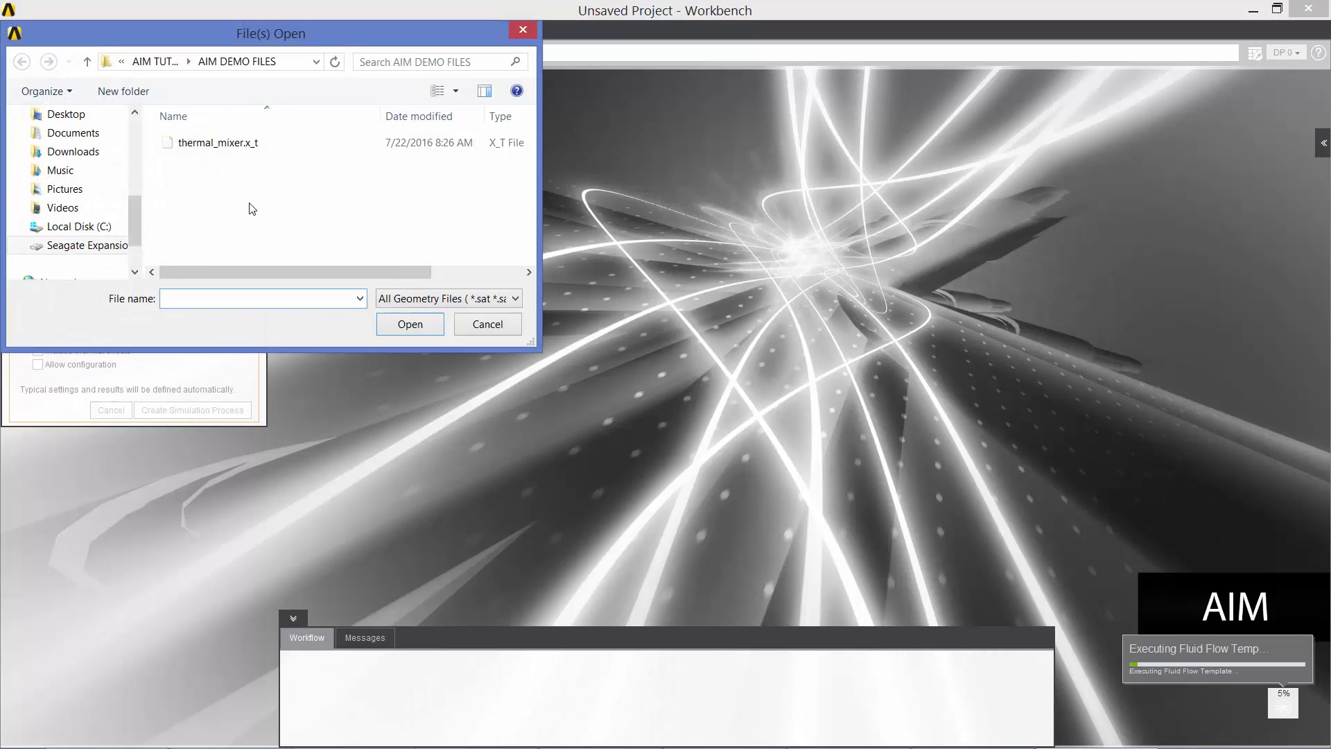
pyautogui.doubleClick(231, 146)
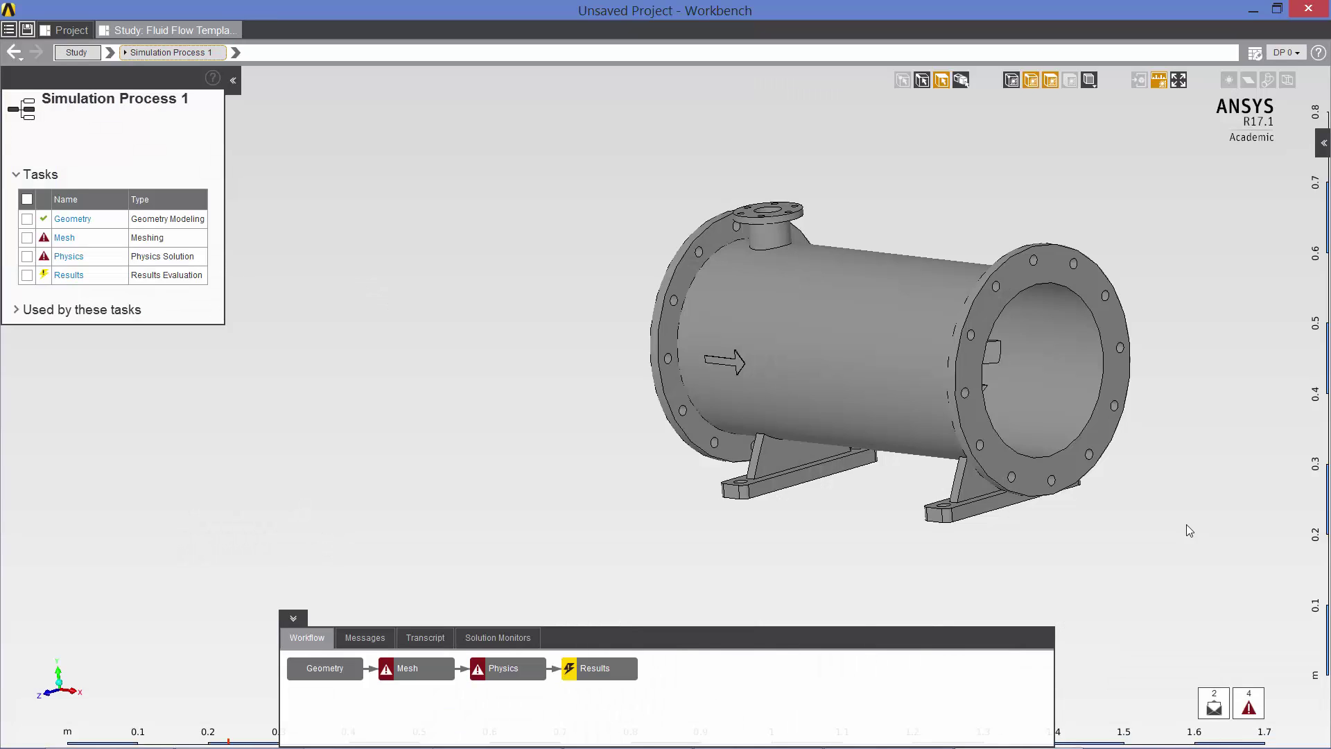
pyautogui.moveTo(879, 173); pyautogui.dragTo(920, 181, button='middle')
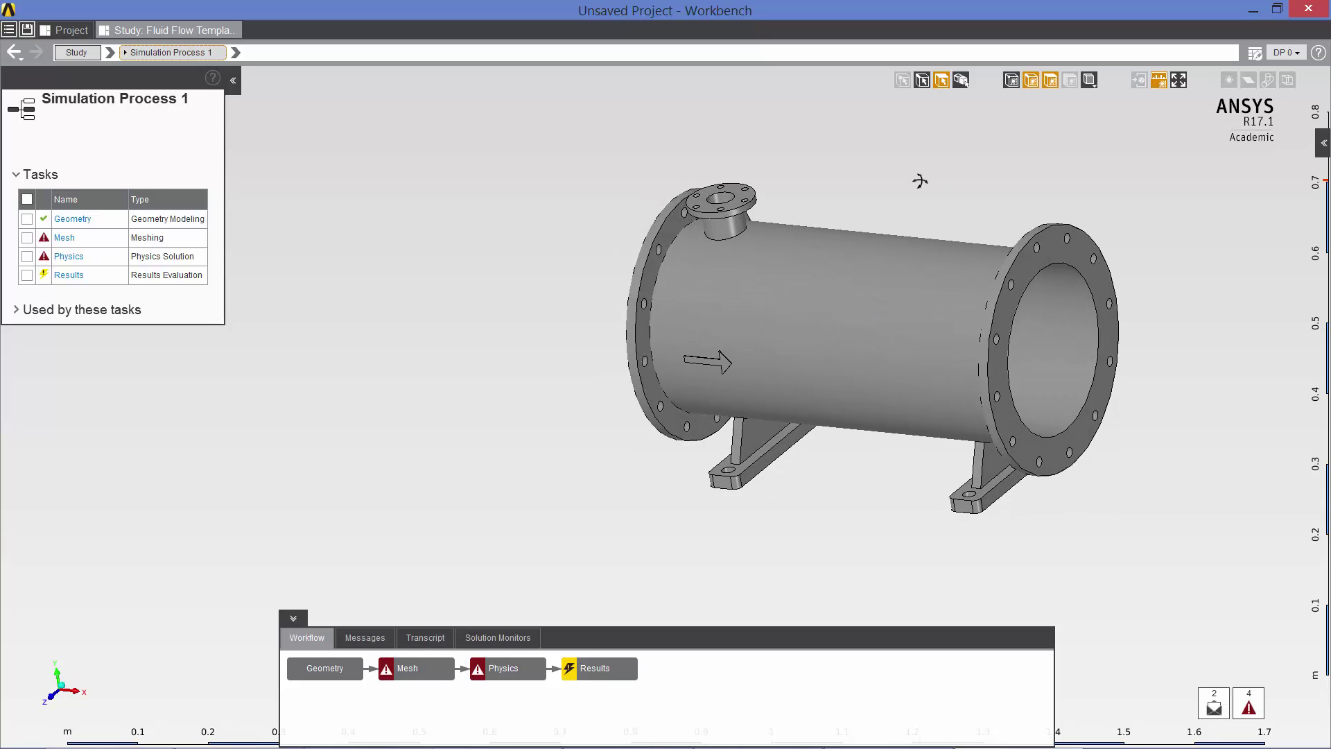
pyautogui.moveTo(920, 181); pyautogui.dragTo(888, 199, button='middle')
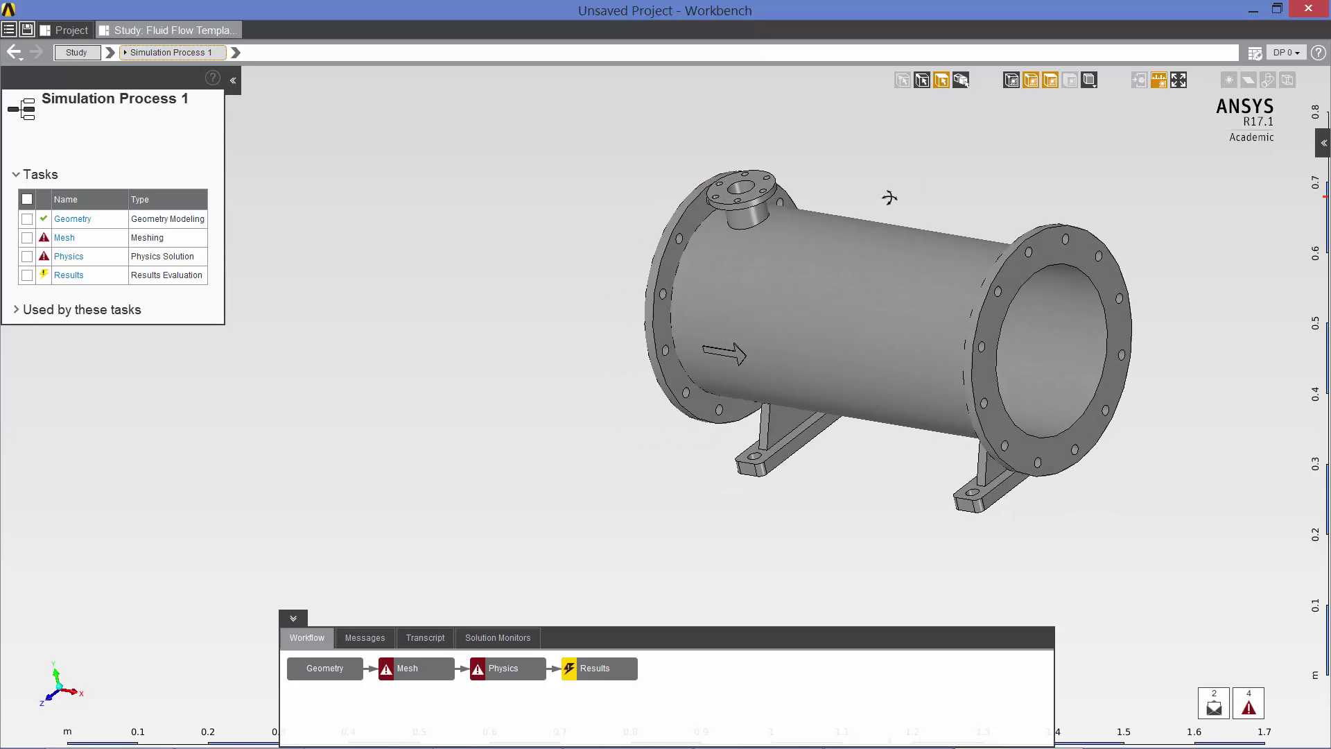
# Step: Edit the geometry and start Volume Extract using the top and right flange faces
pyautogui.click(73, 219)
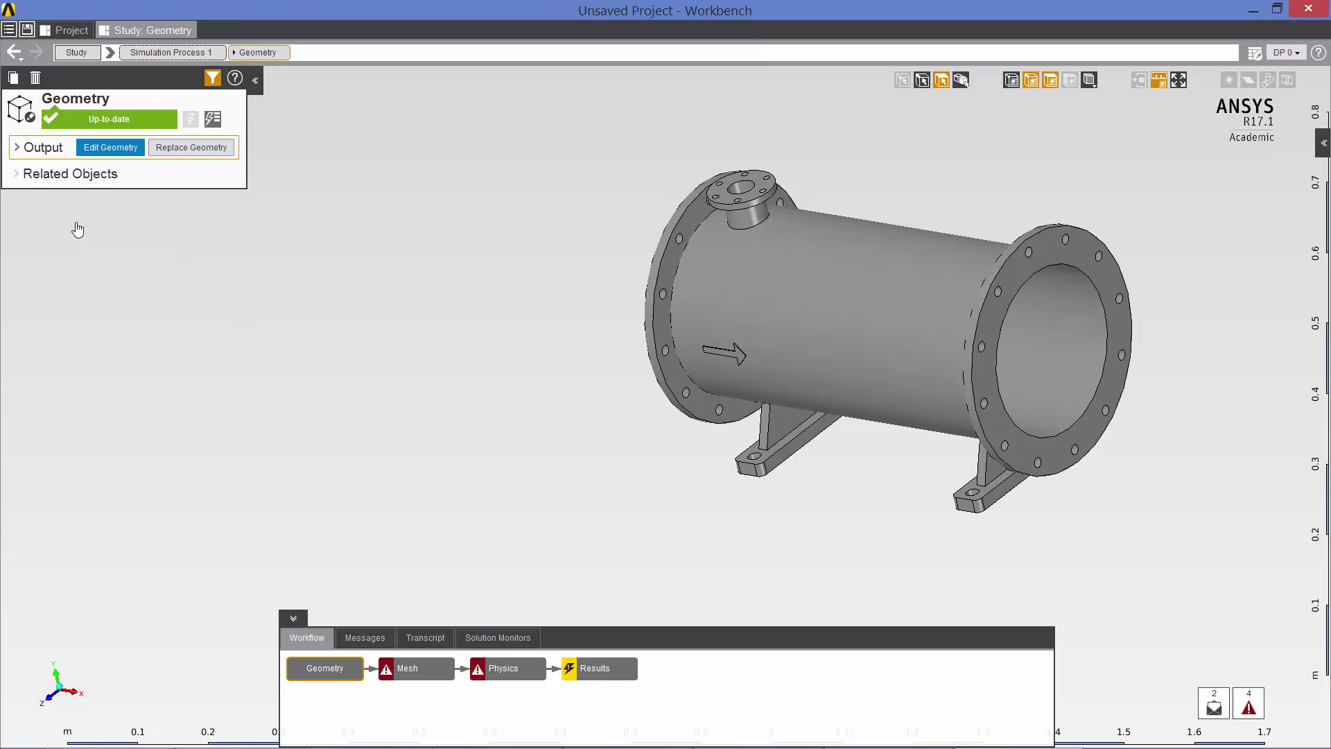
pyautogui.click(122, 147)
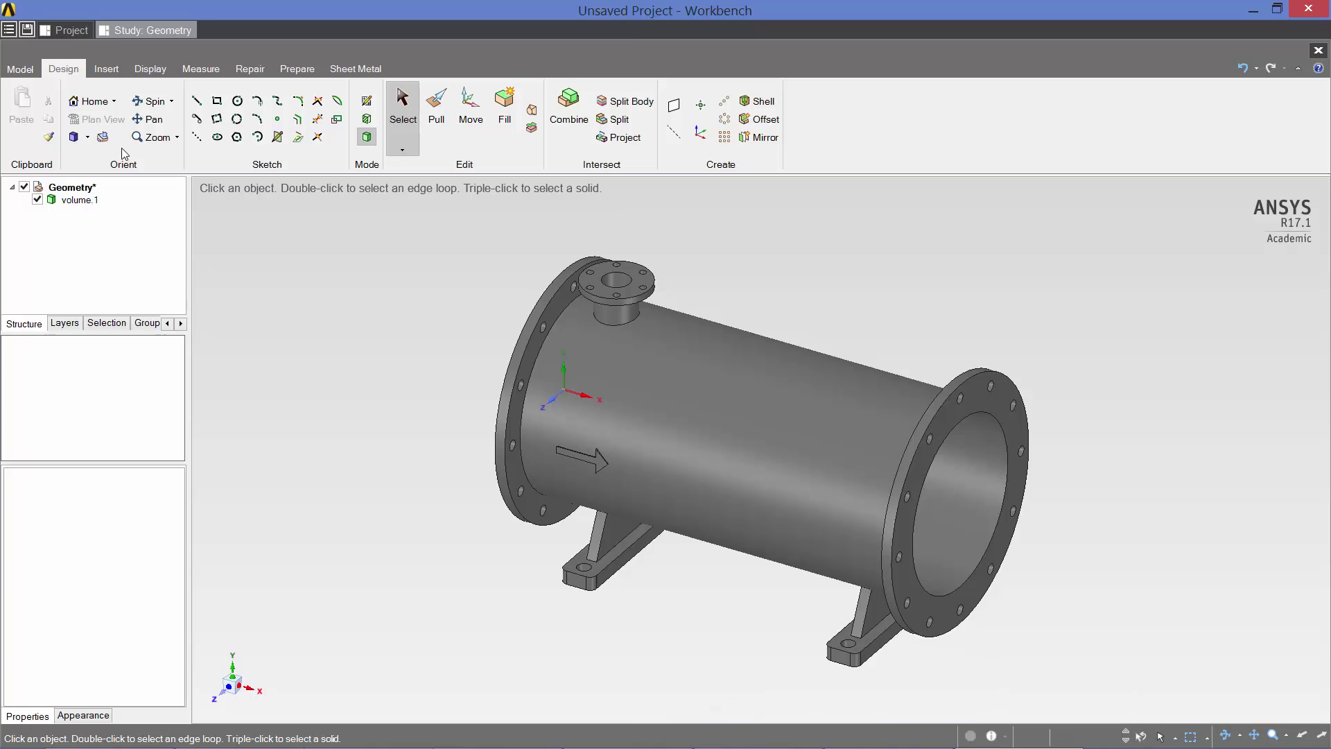
pyautogui.click(311, 70)
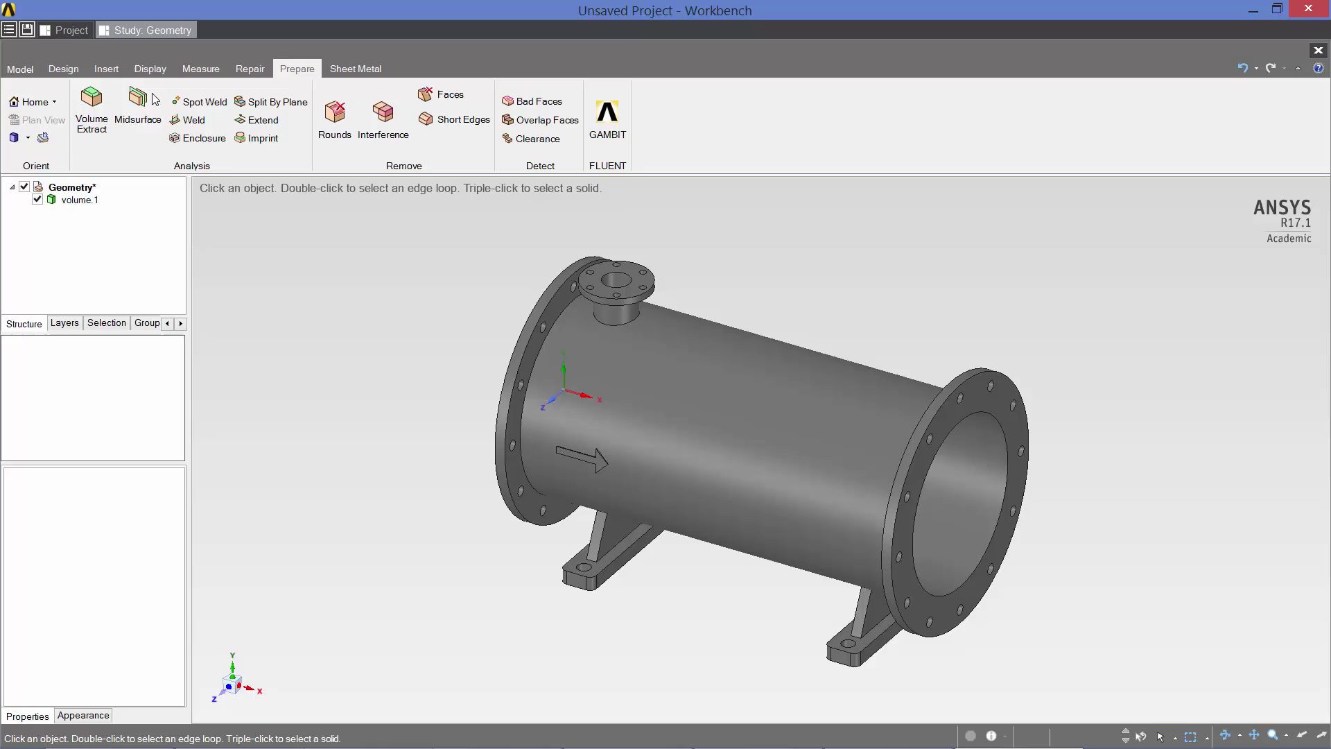
pyautogui.click(92, 111)
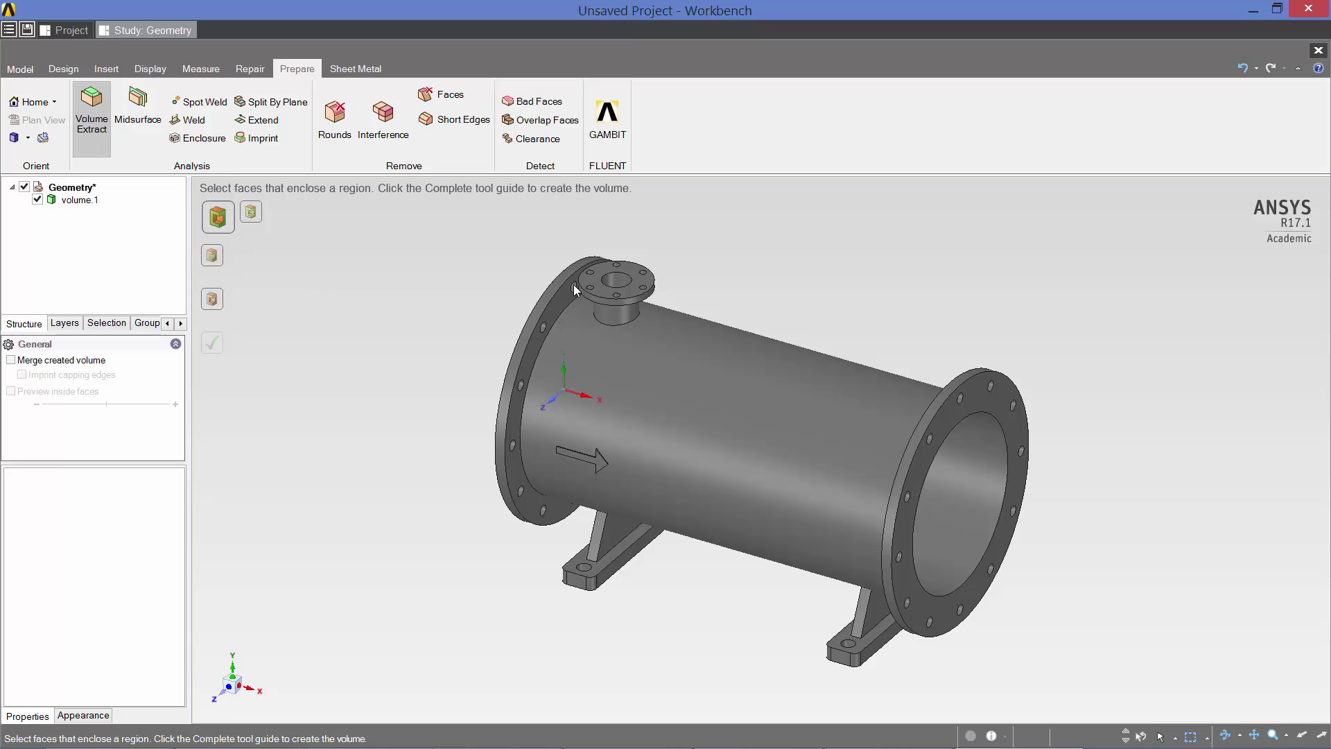
pyautogui.click(600, 286)
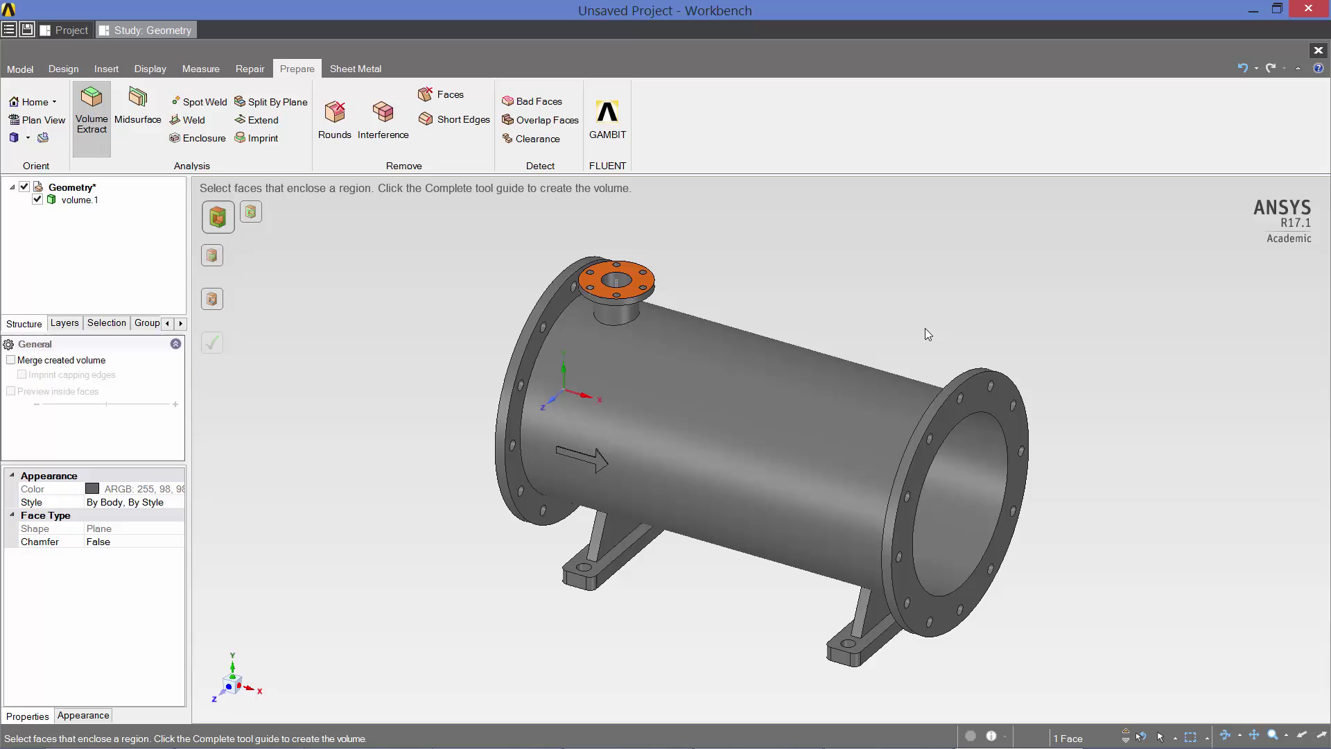
pyautogui.keyDown('ctrl'); pyautogui.click(987, 411); pyautogui.keyUp('ctrl')
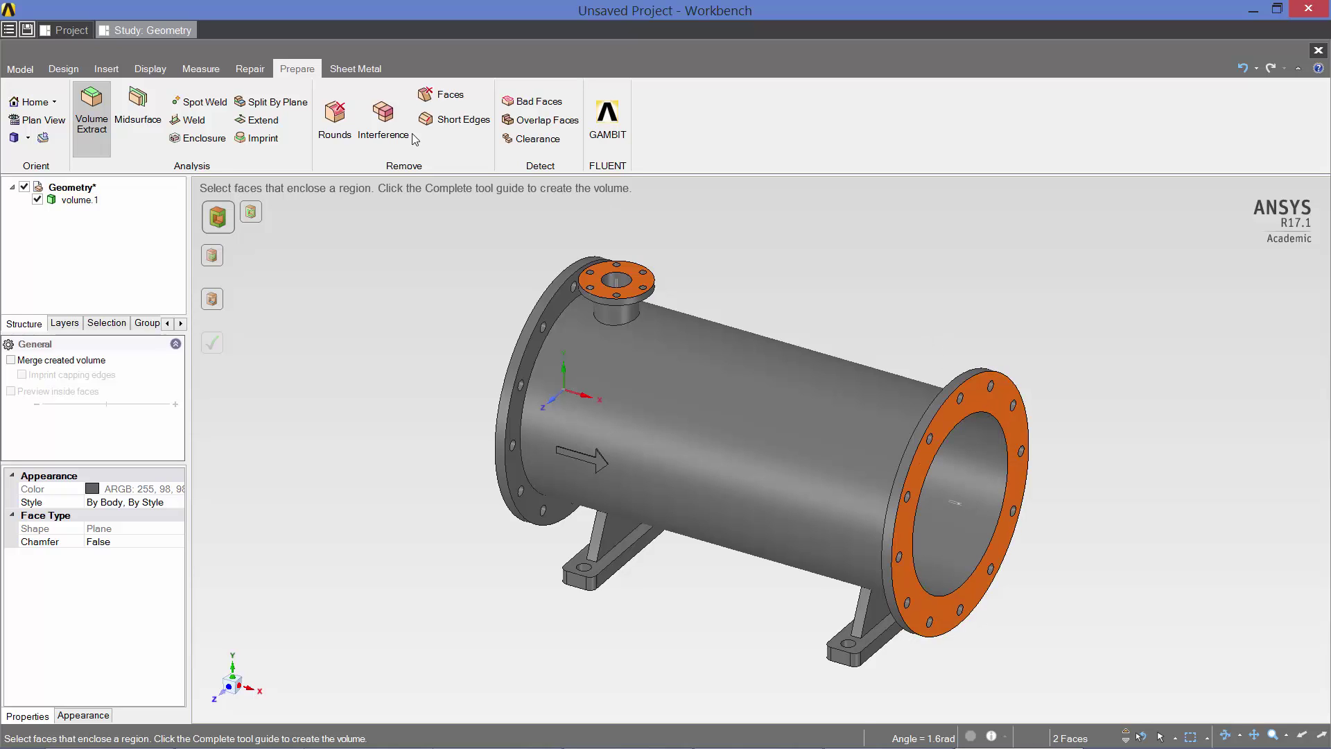
# Step: Add the left flange face and an inner face, completing the fluid volume extraction
pyautogui.click(64, 69)
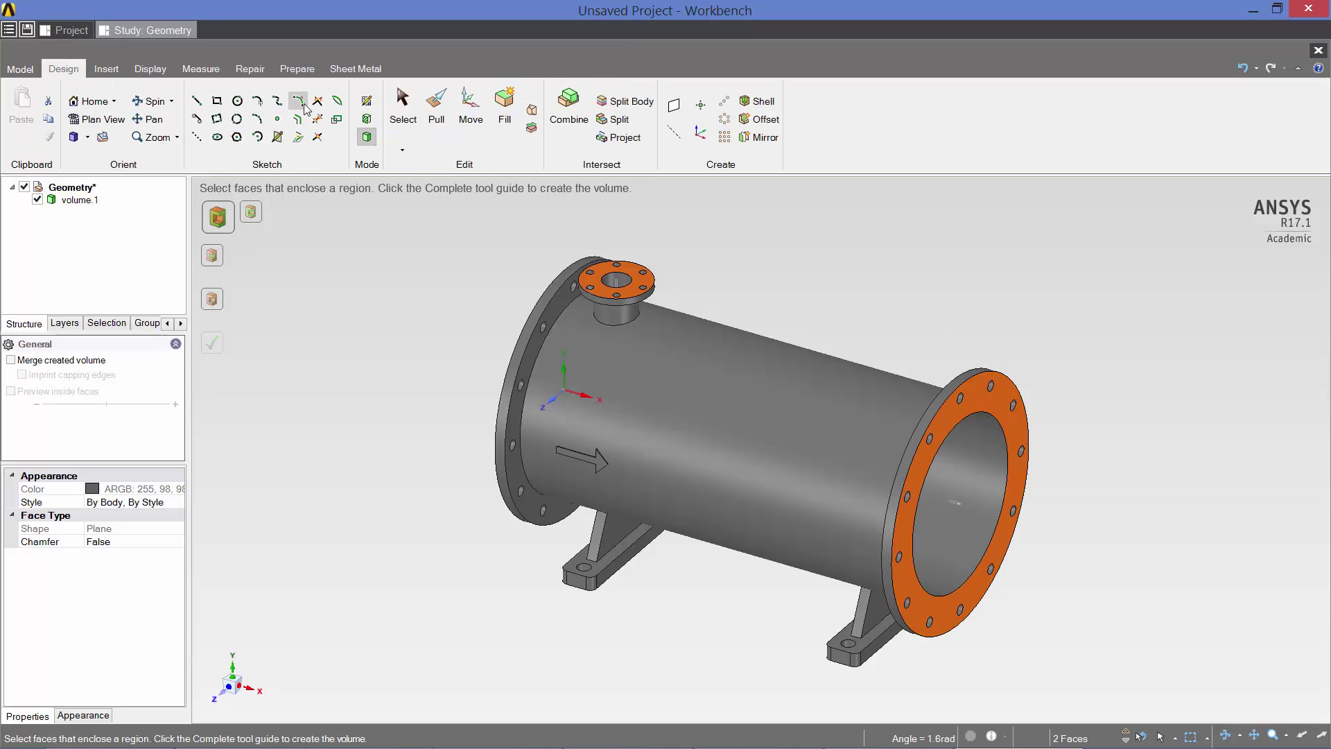
pyautogui.click(149, 101)
pyautogui.moveTo(467, 316); pyautogui.dragTo(375, 325)
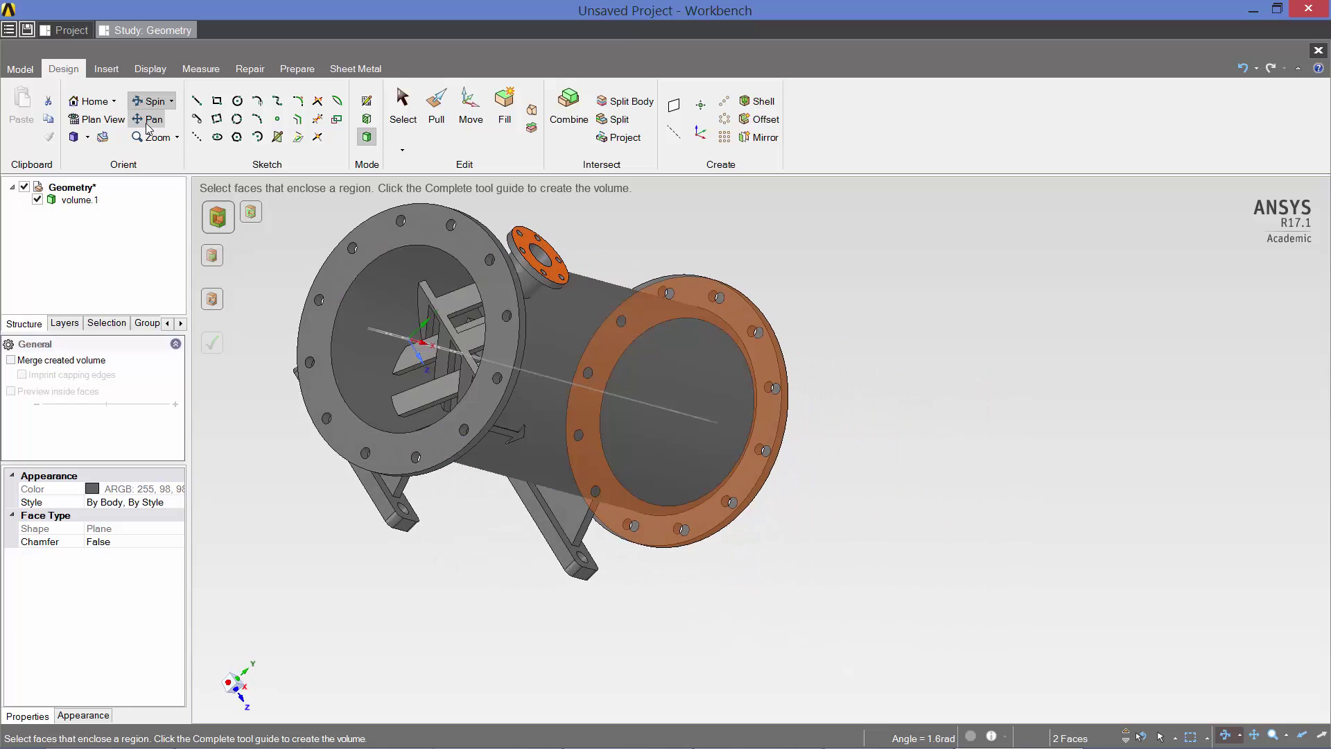
pyautogui.click(297, 68)
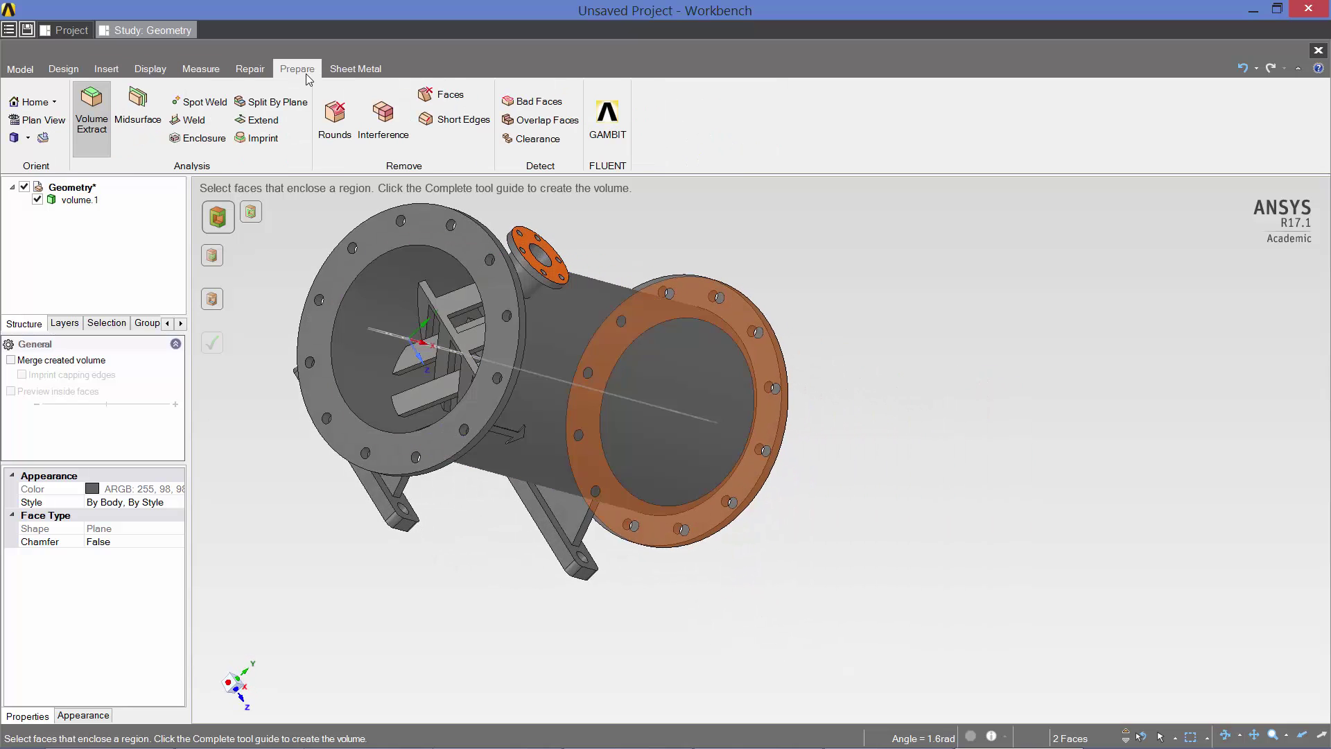
pyautogui.keyDown('ctrl'); pyautogui.click(384, 240); pyautogui.keyUp('ctrl')
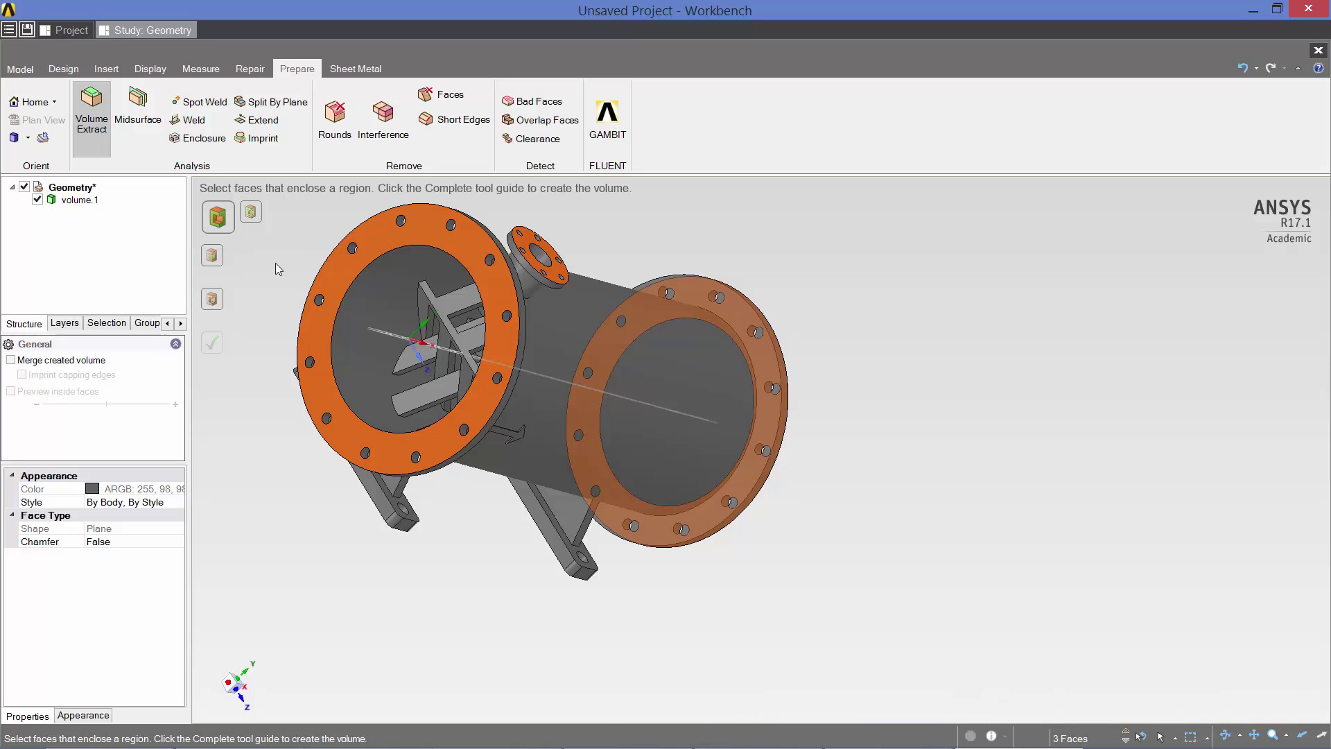
pyautogui.click(212, 299)
pyautogui.click(377, 295)
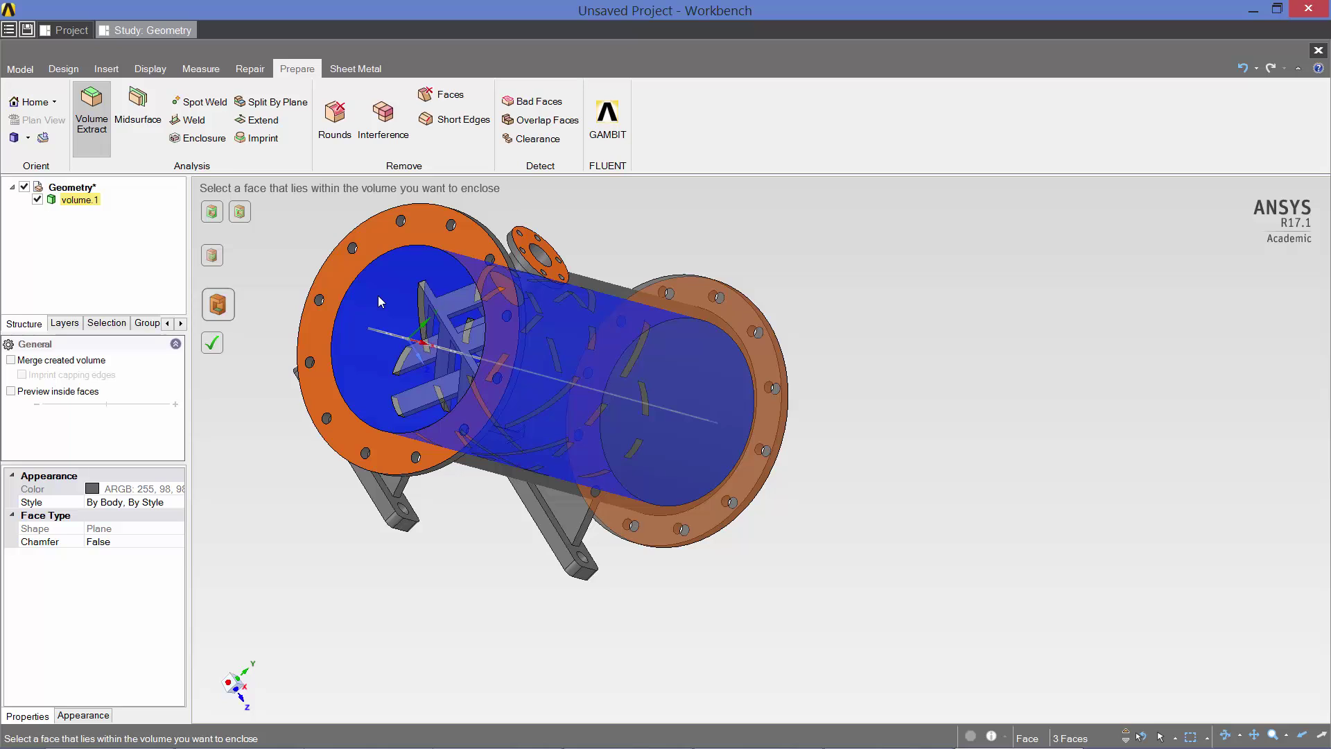
pyautogui.click(215, 345)
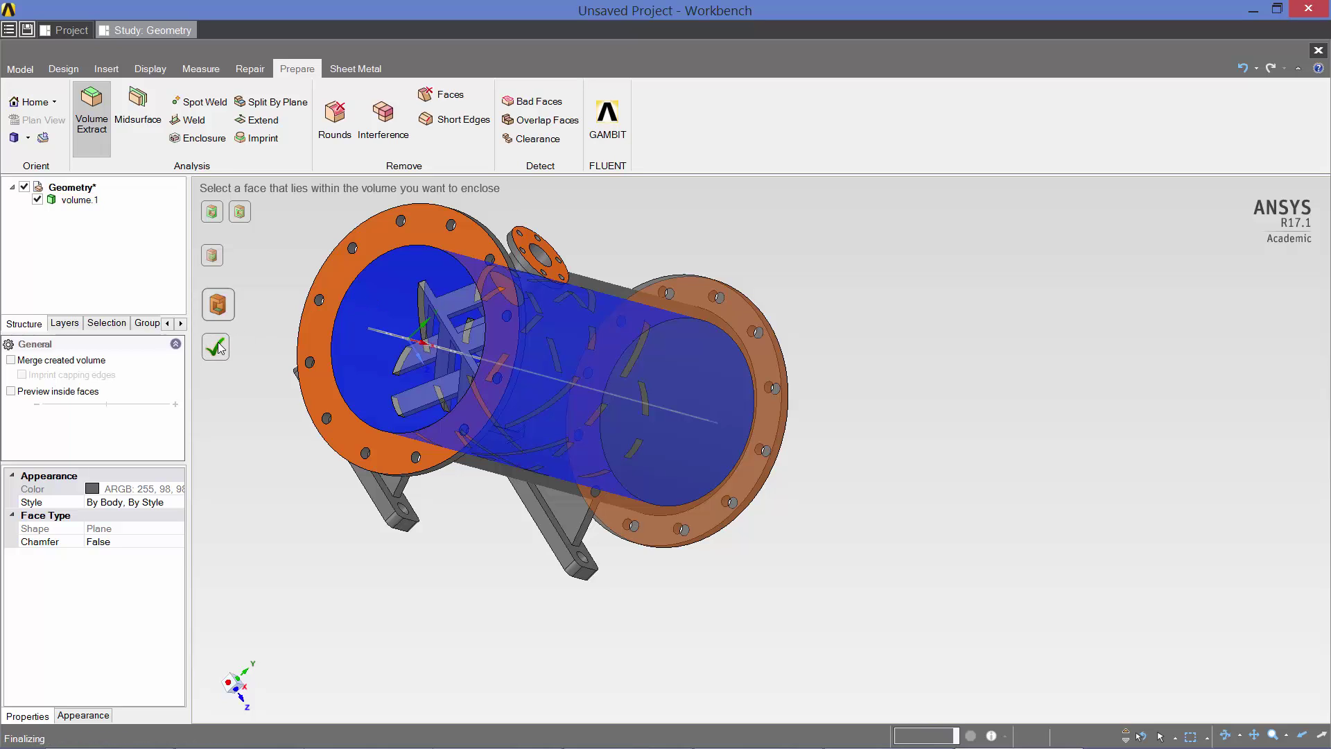
# Step: Hide the original solid body volume.1 and close the model editor
pyautogui.click(399, 338)
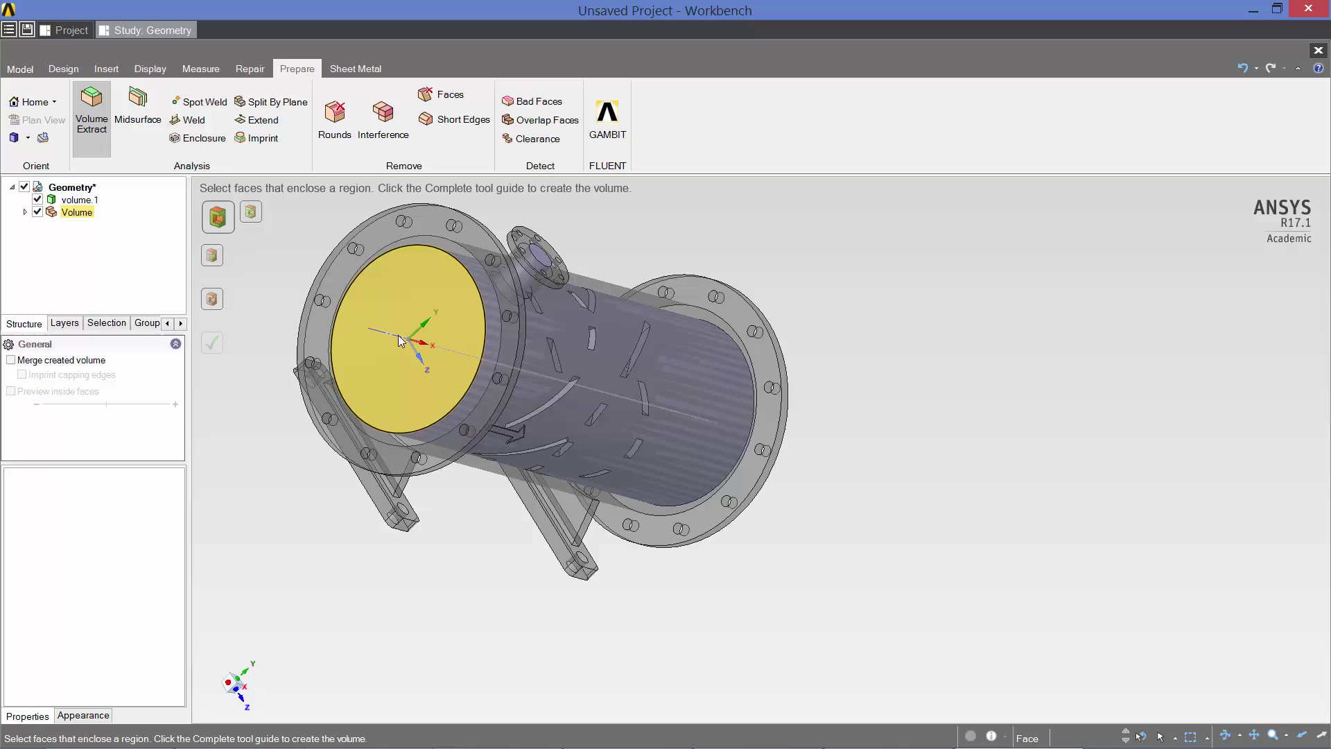
pyautogui.click(42, 201)
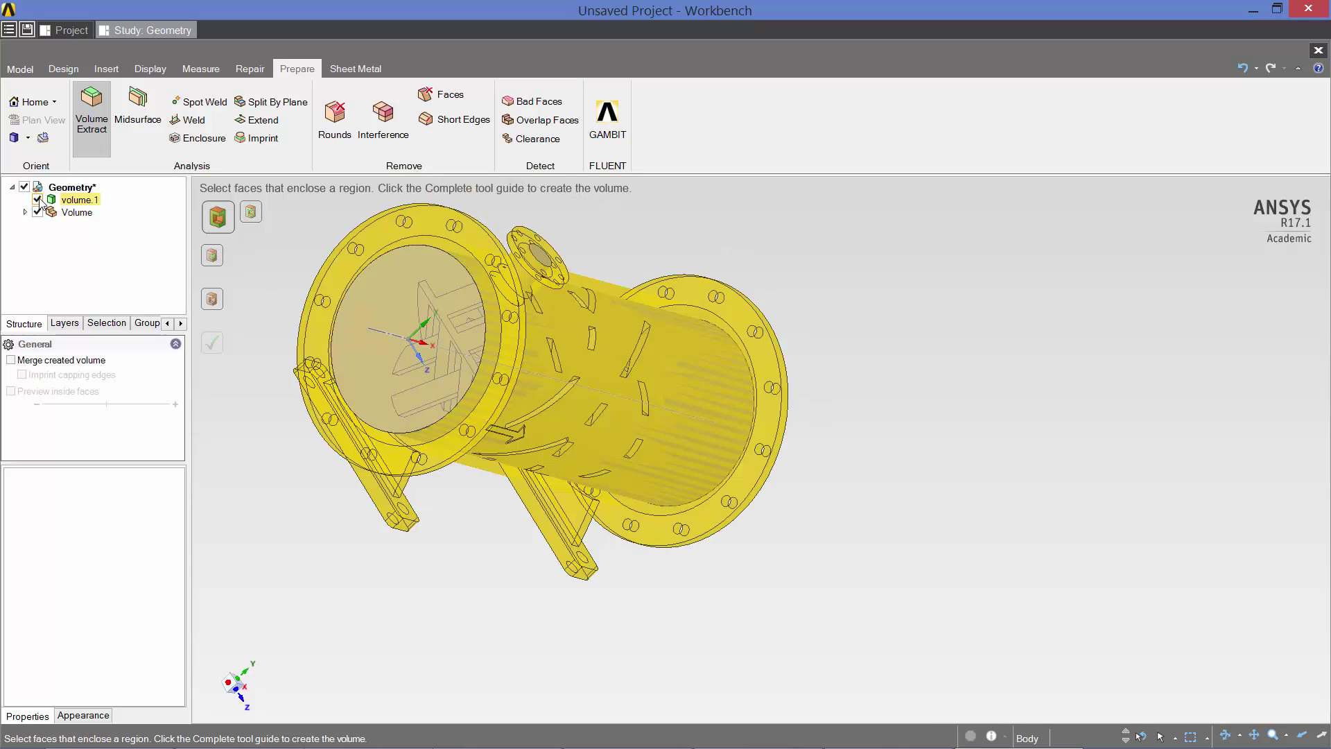
pyautogui.click(38, 200)
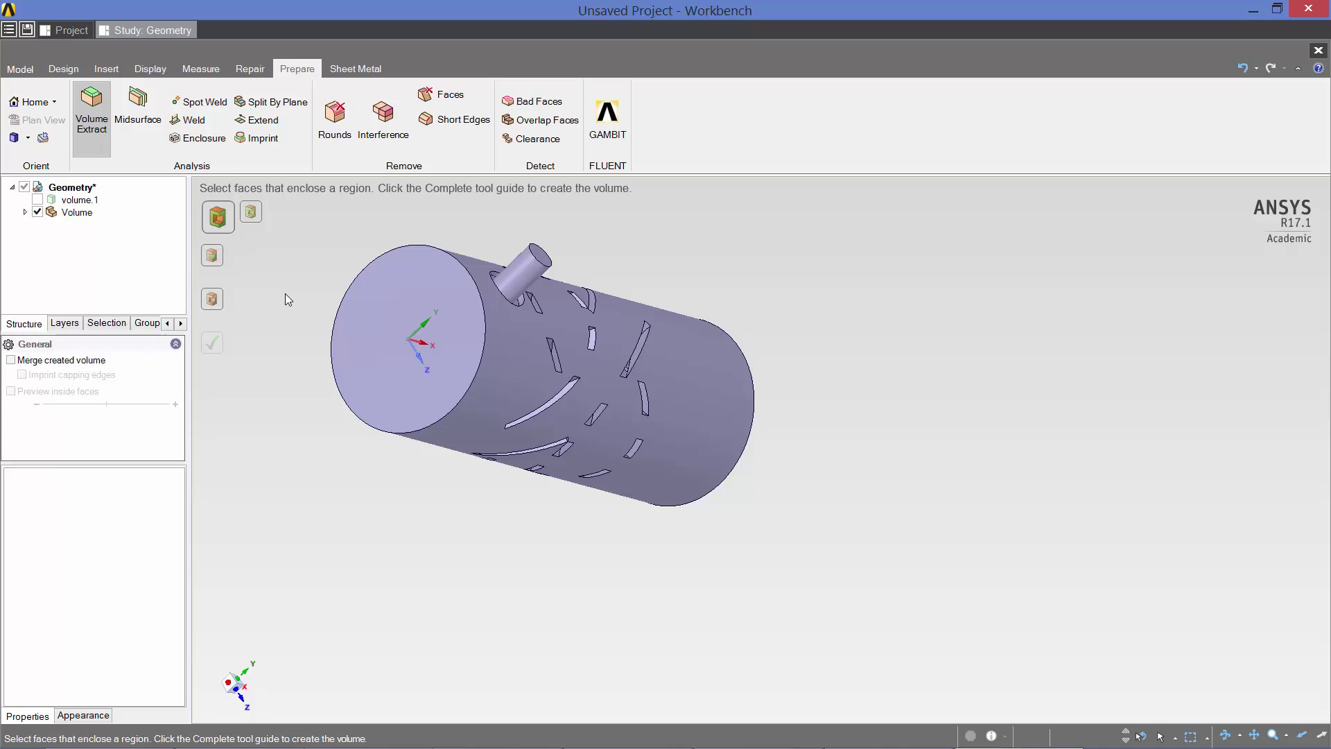
pyautogui.click(1318, 51)
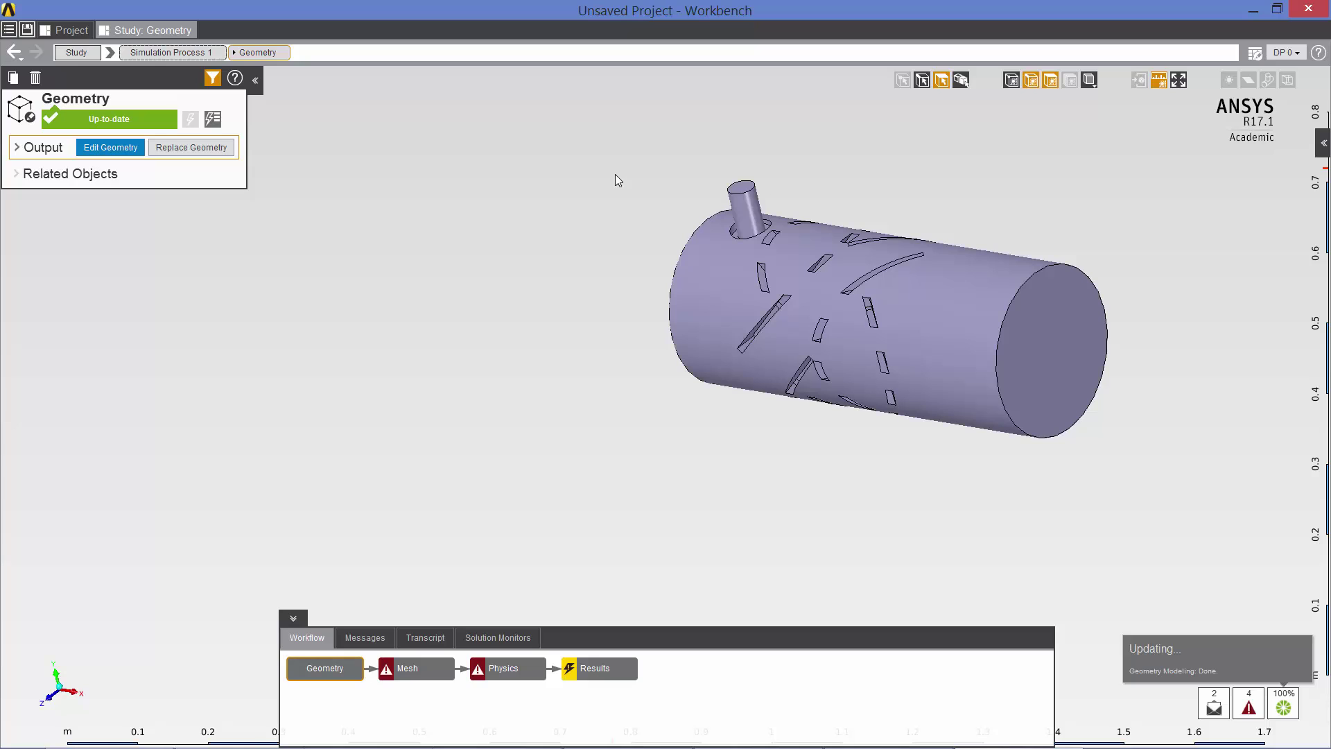
pyautogui.moveTo(627, 228); pyautogui.dragTo(790, 236, button='middle')
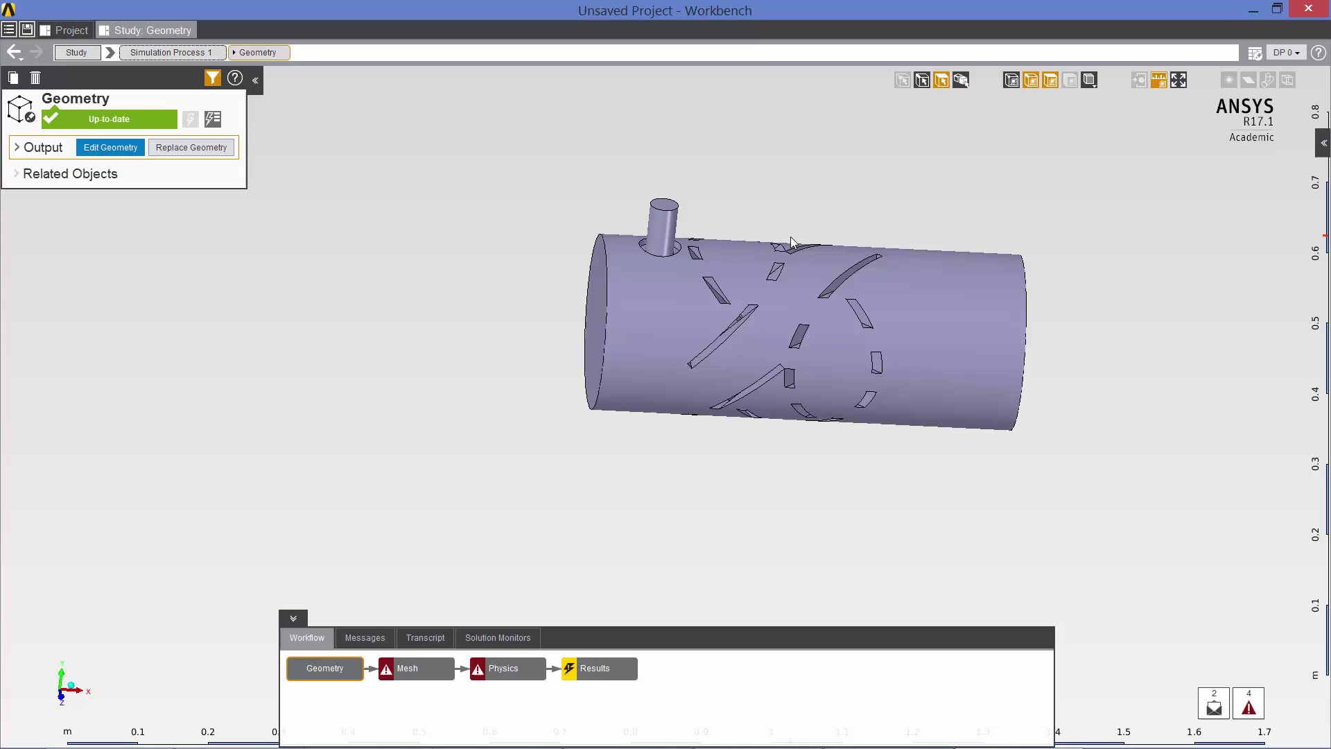
# Step: Delete the Inflation 1 mesh control
pyautogui.click(419, 668)
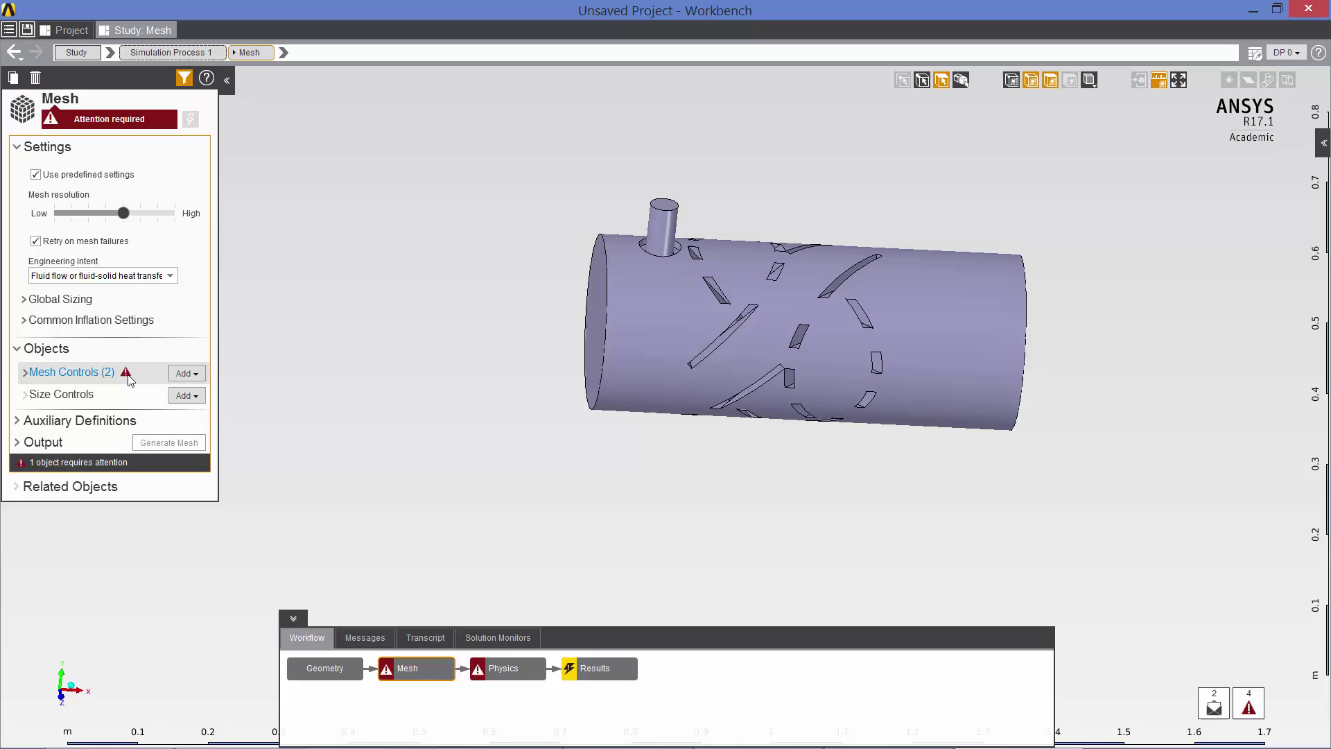
pyautogui.click(93, 378)
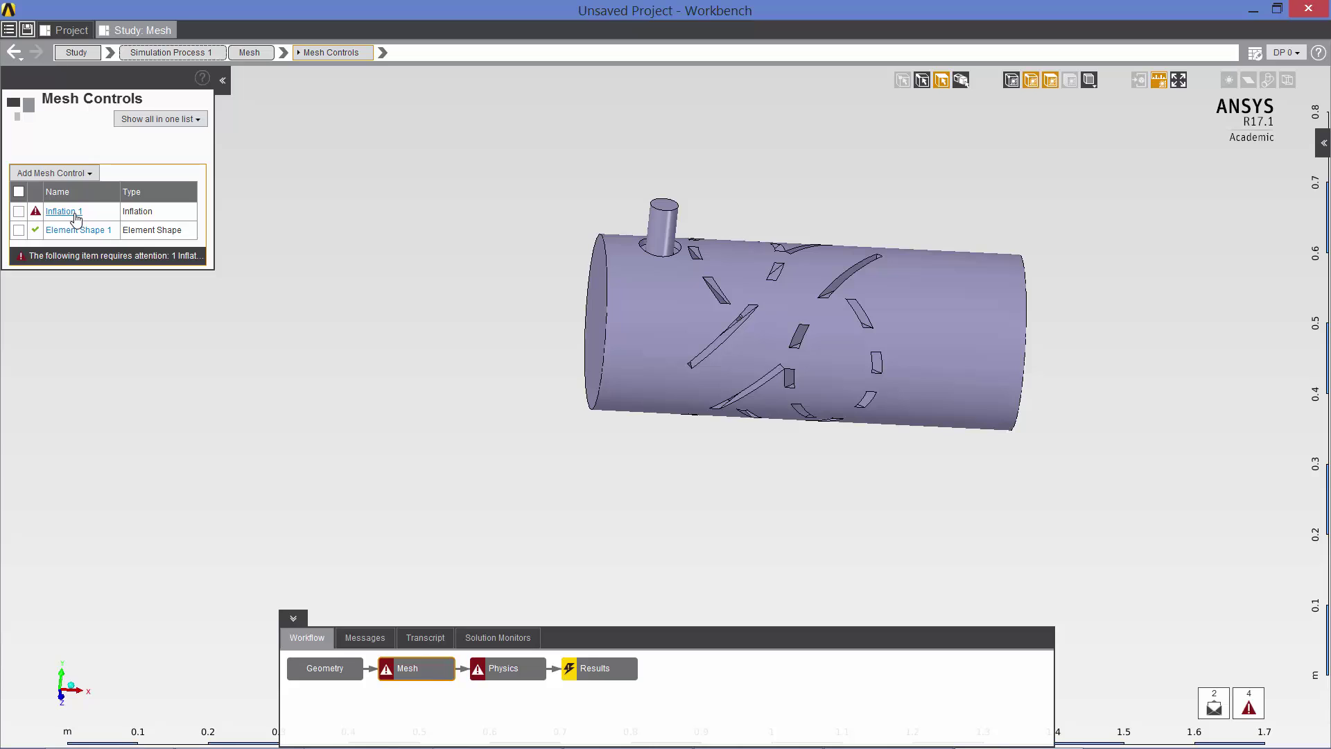
pyautogui.click(76, 218)
pyautogui.moveTo(476, 323); pyautogui.dragTo(497, 329, button='middle')
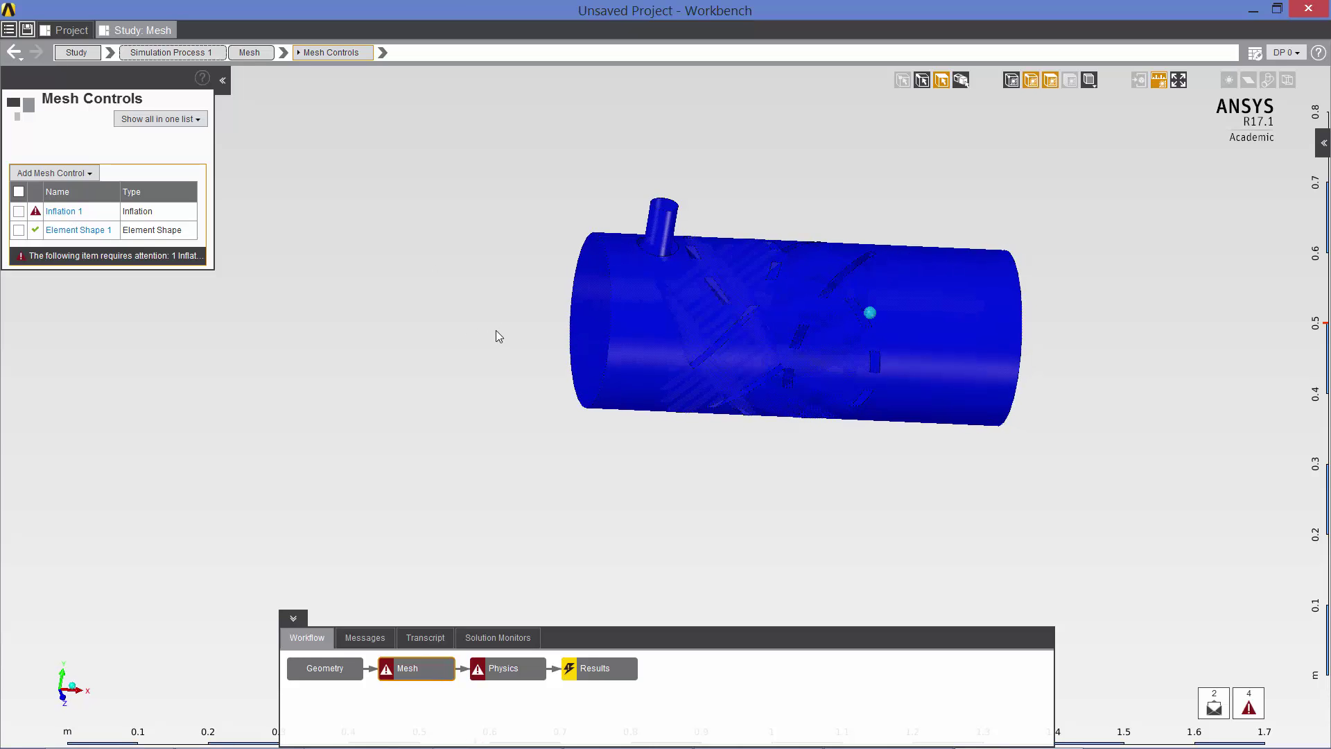
pyautogui.click(69, 213)
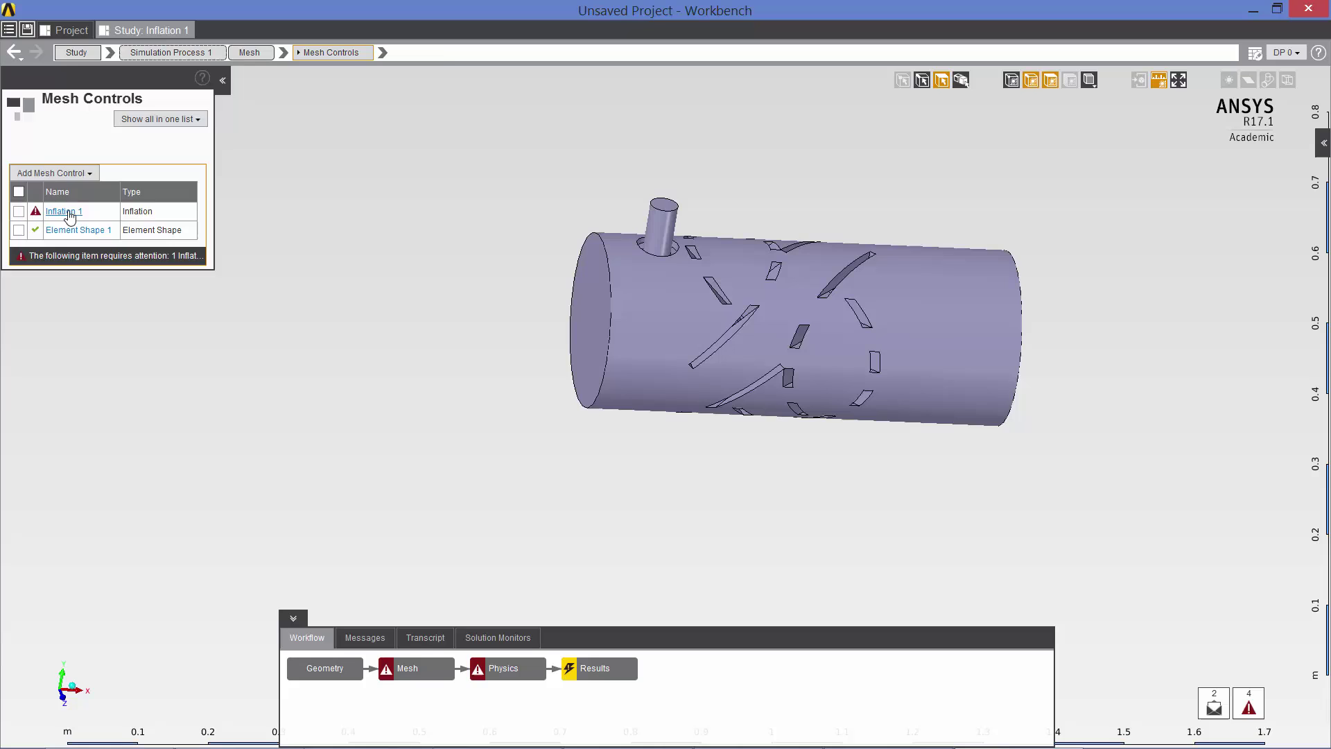
pyautogui.click(68, 211)
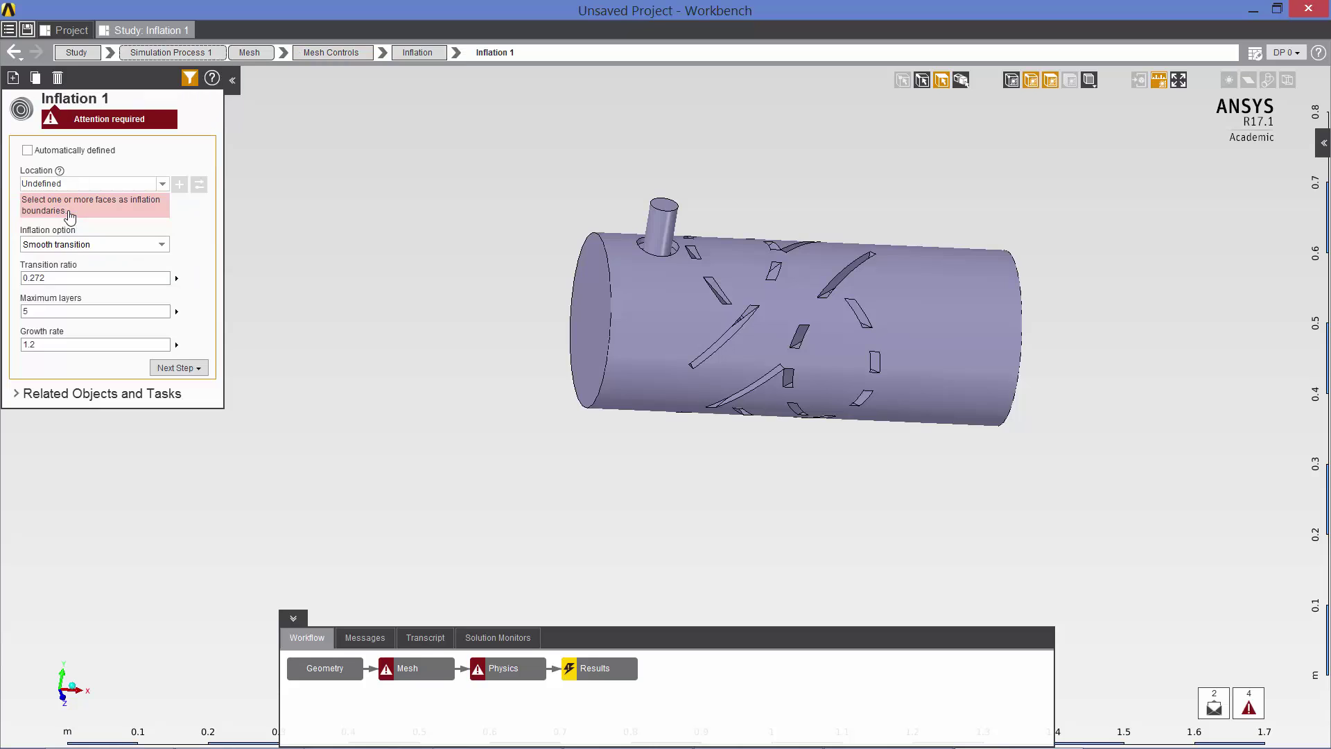
pyautogui.click(58, 78)
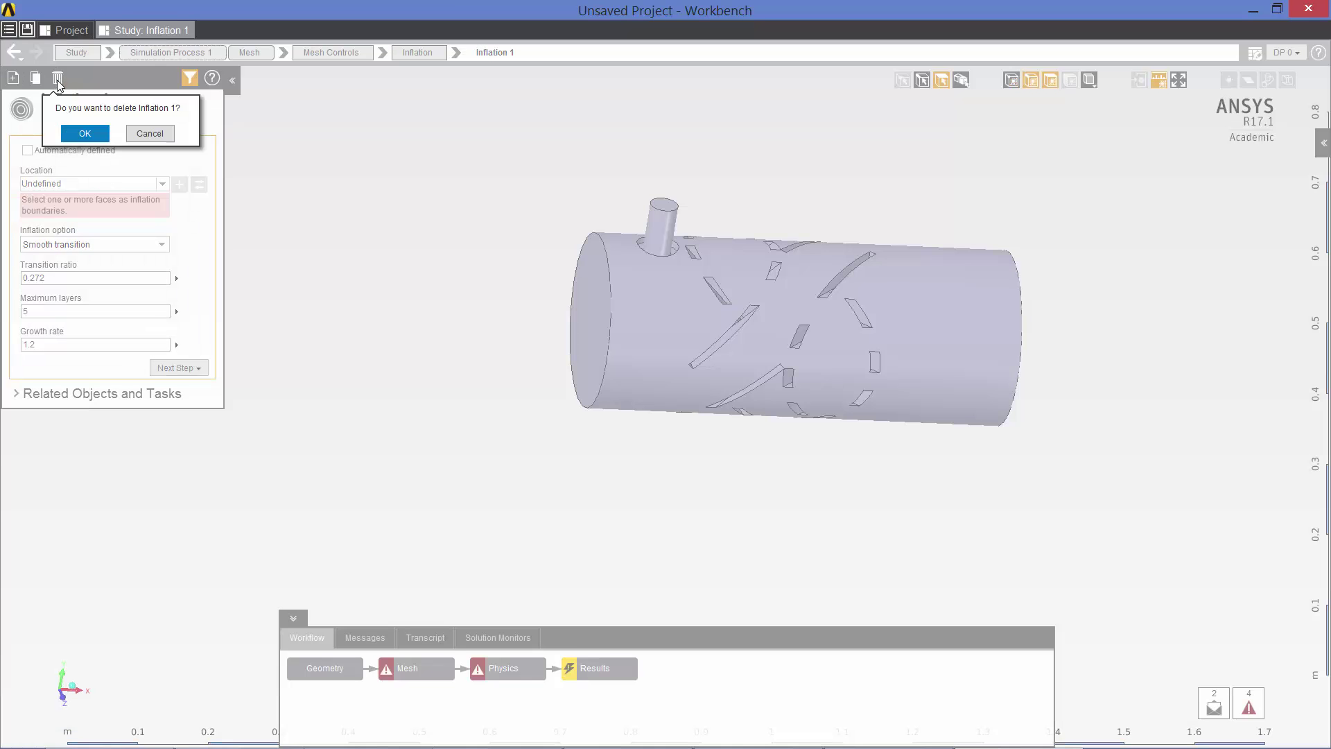
pyautogui.click(84, 133)
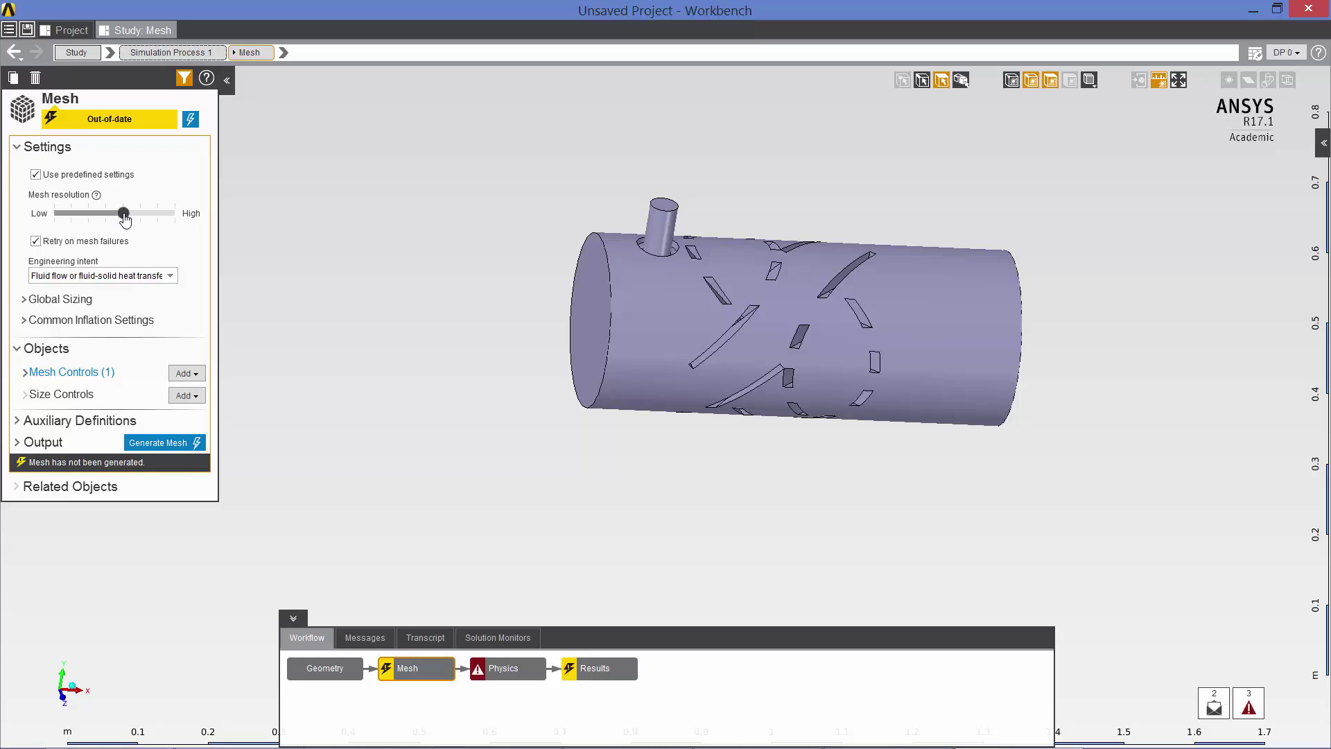
# Step: Raise mesh resolution toward High and use the Curvature and proximity size function
pyautogui.moveTo(124, 213); pyautogui.dragTo(147, 217)
pyautogui.click(24, 300)
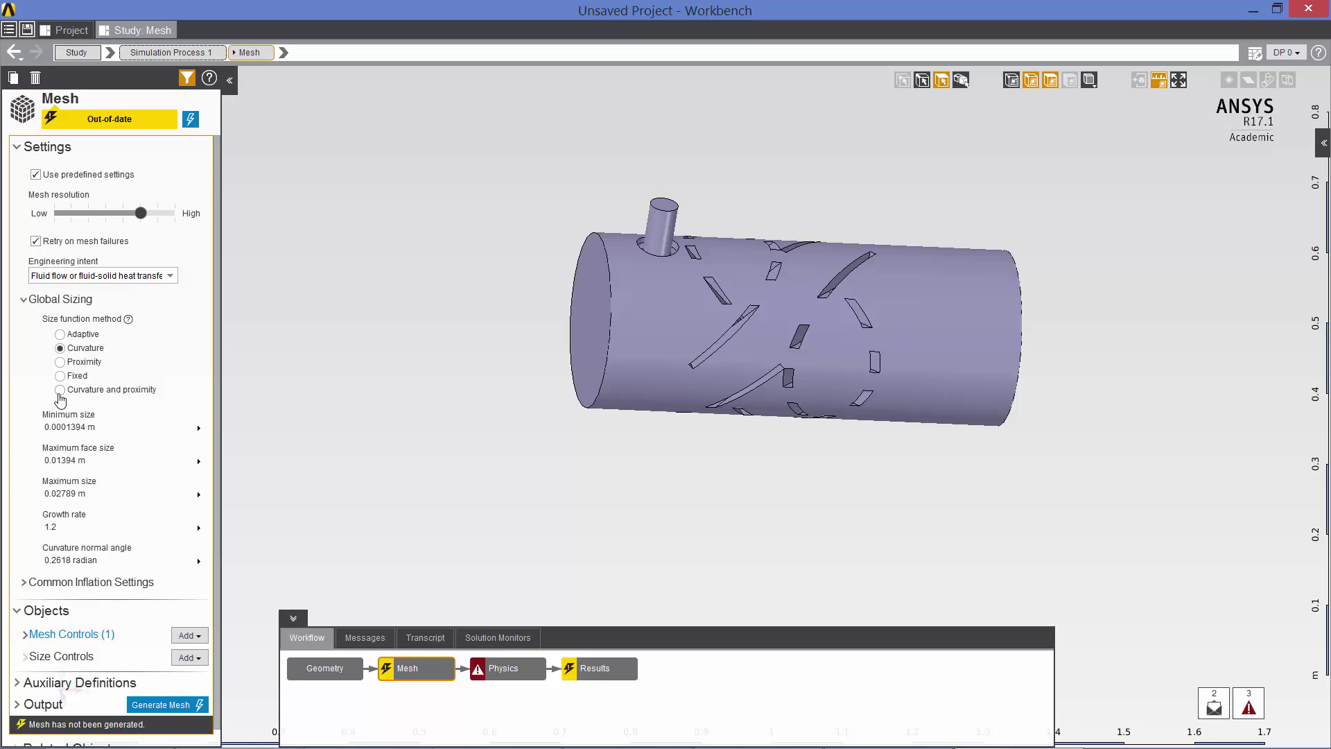
pyautogui.click(60, 390)
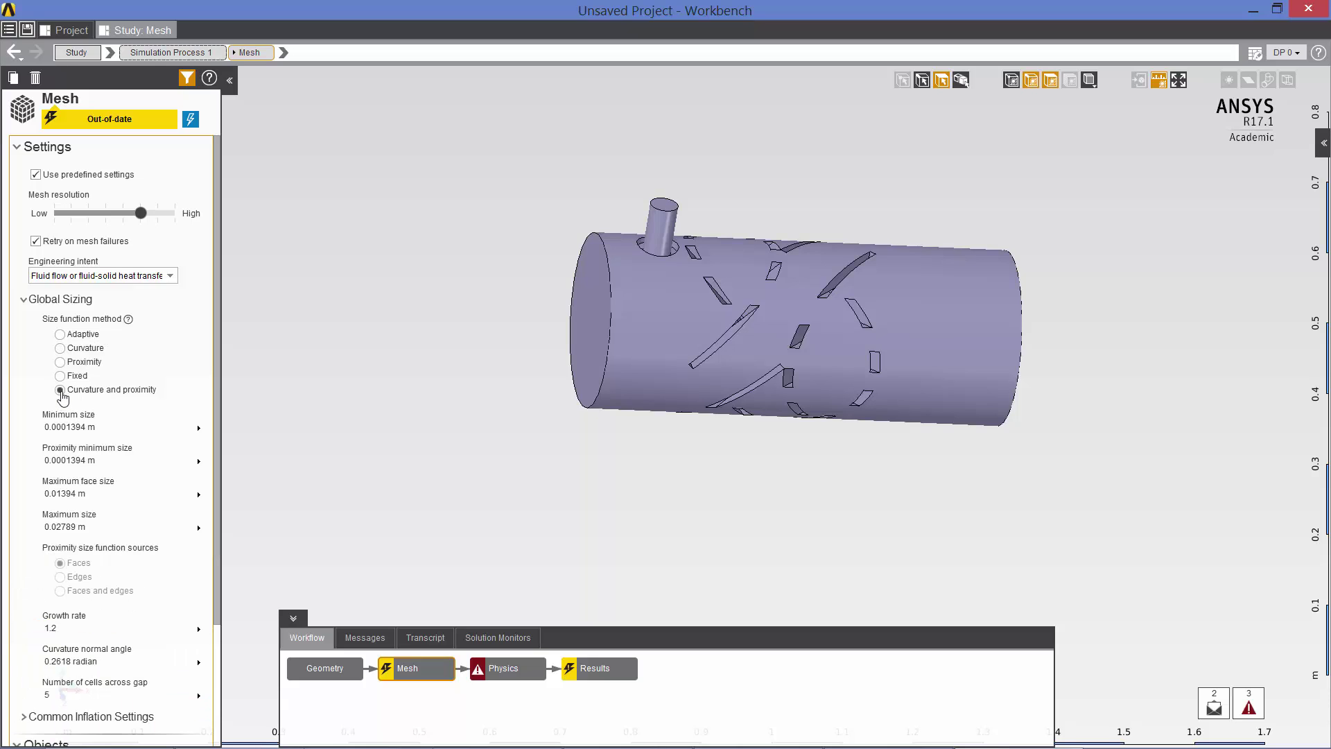
# Step: Generate the mesh and view its node and element statistics
pyautogui.click(191, 121)
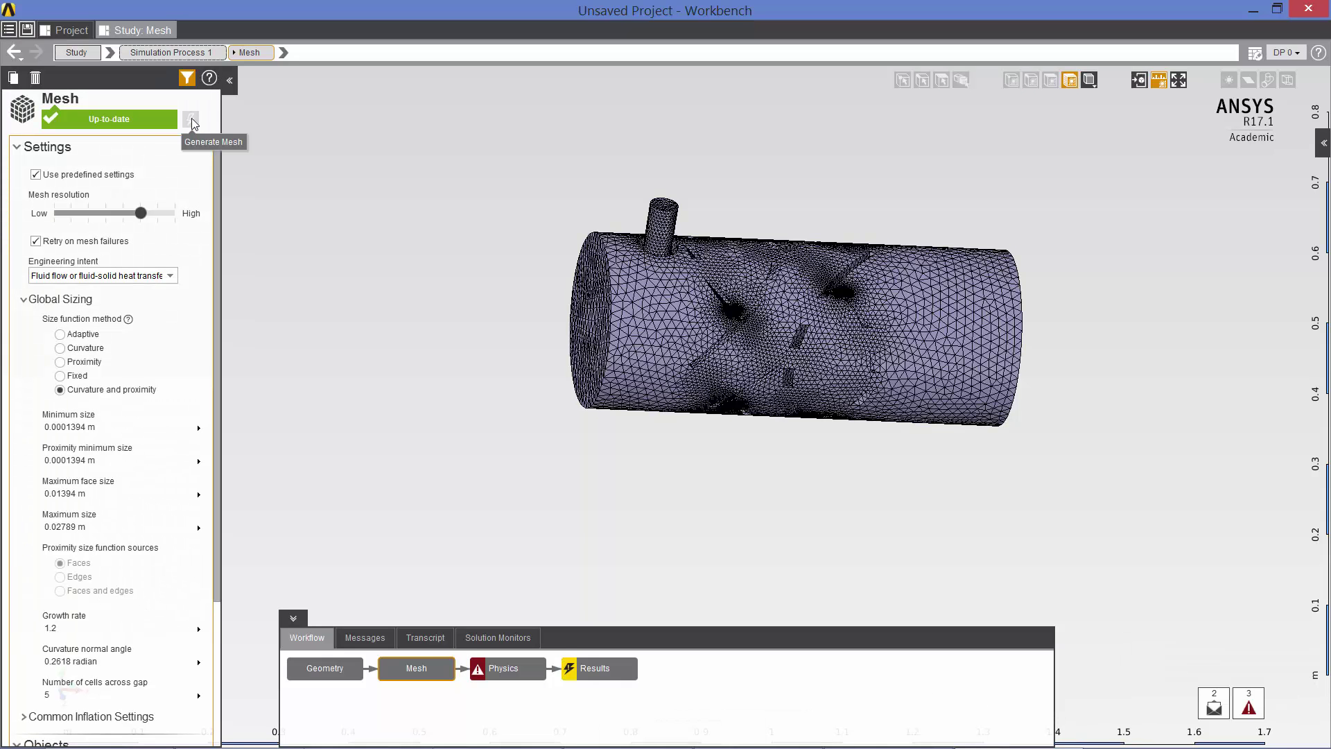
pyautogui.click(20, 147)
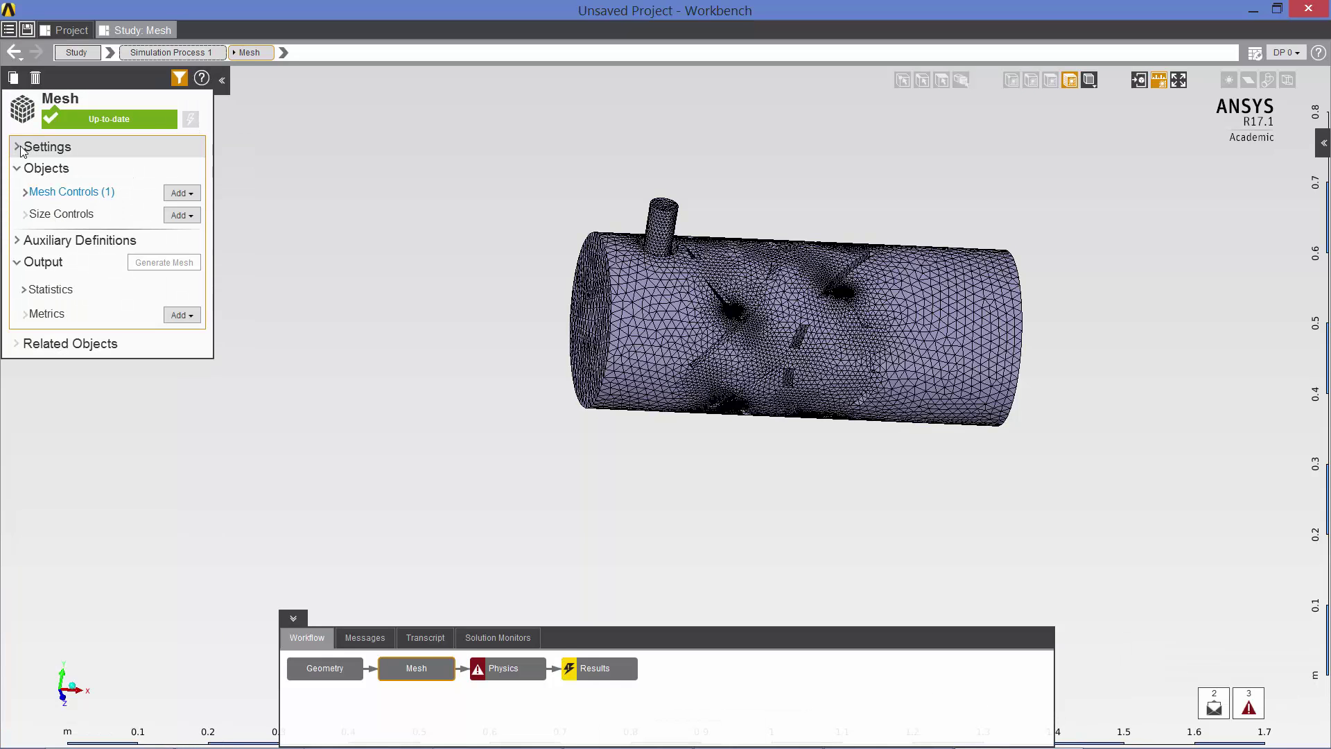
pyautogui.click(26, 290)
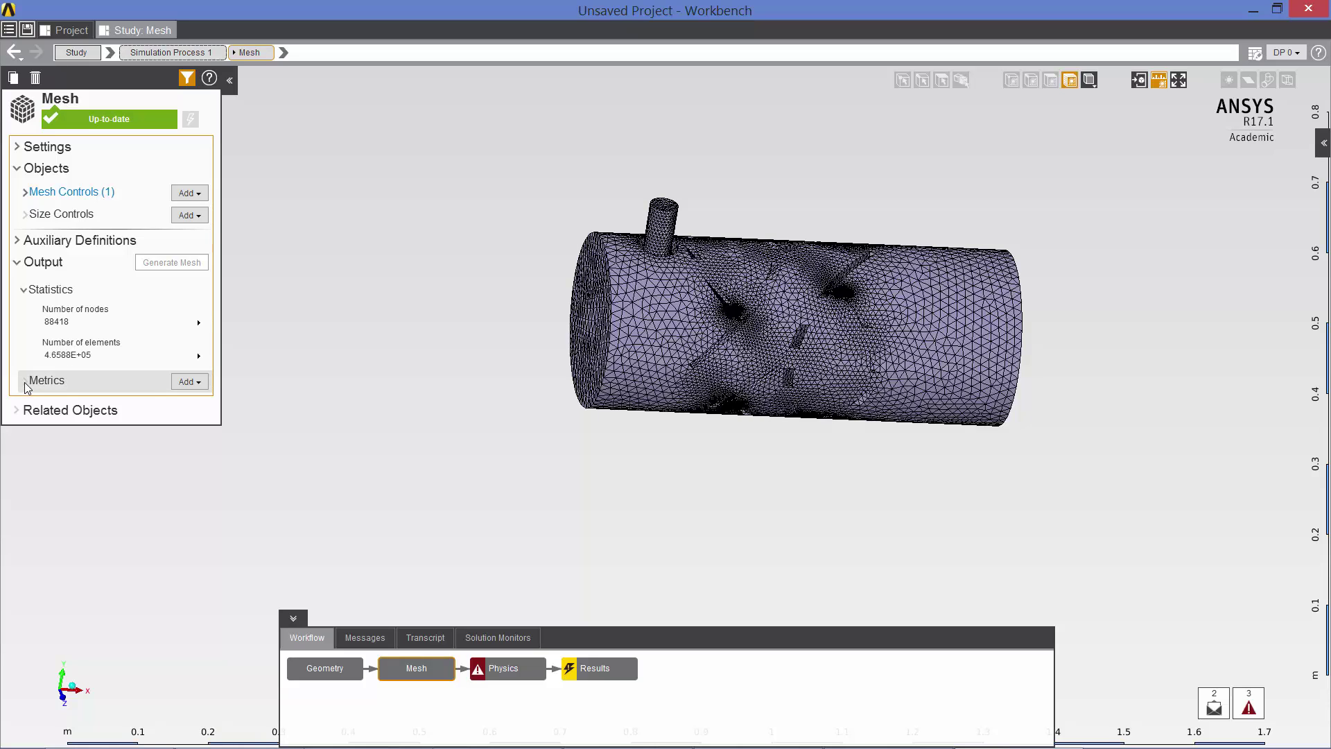
# Step: Add a Mesh Diagnostics study of Skewness on the mixer body
pyautogui.click(201, 382)
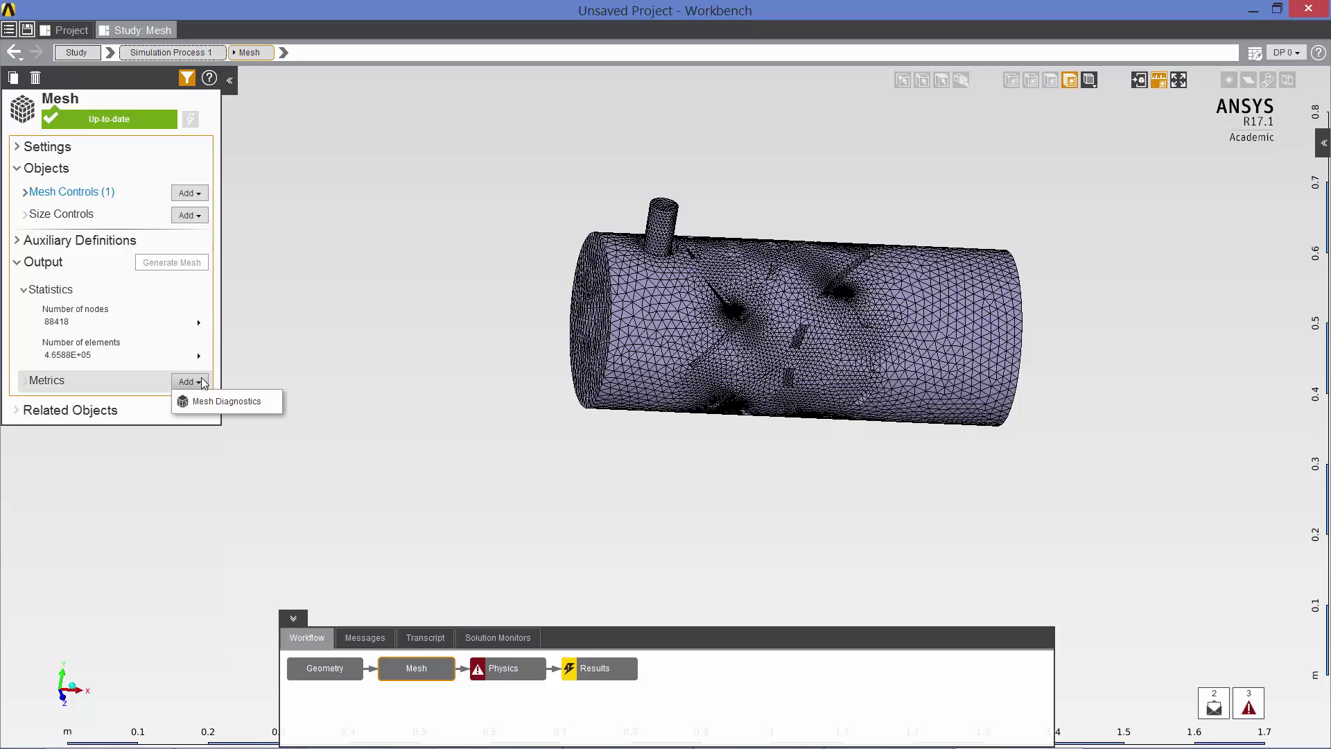
pyautogui.click(208, 400)
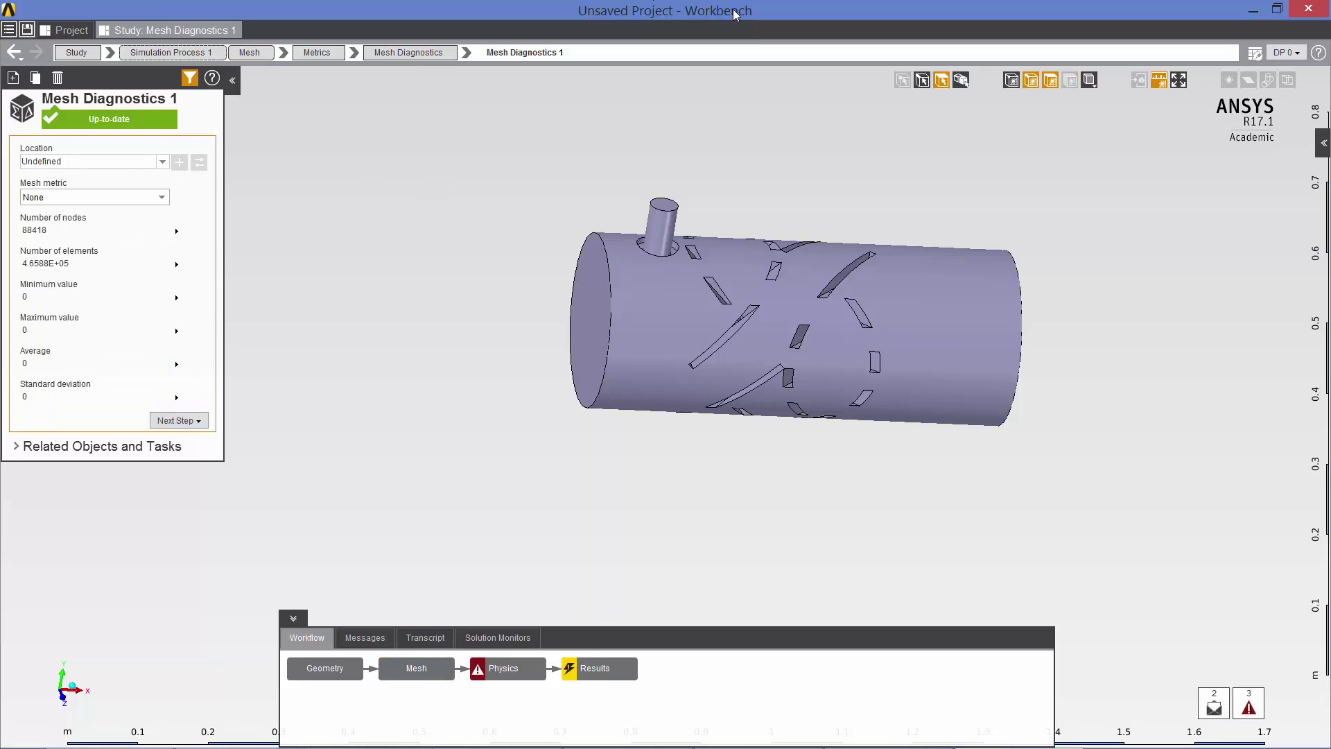
pyautogui.click(959, 80)
pyautogui.click(885, 294)
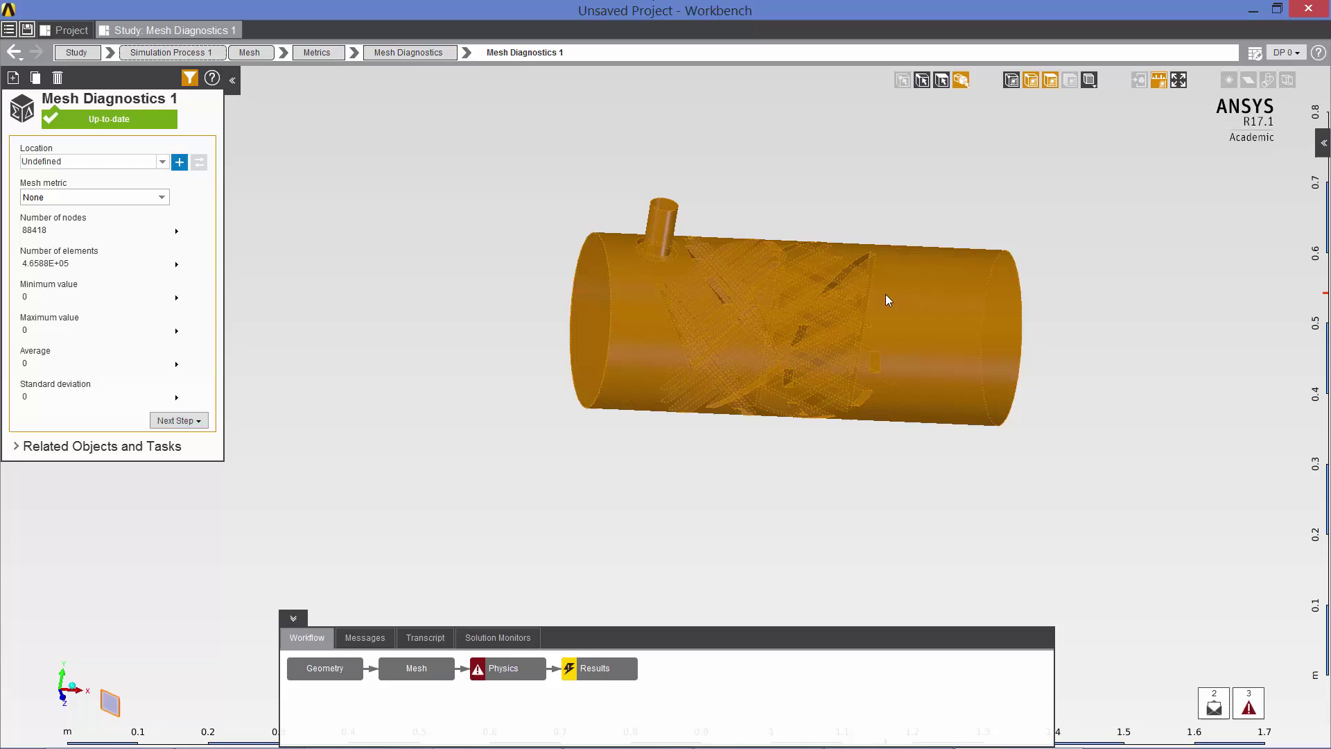
pyautogui.click(179, 163)
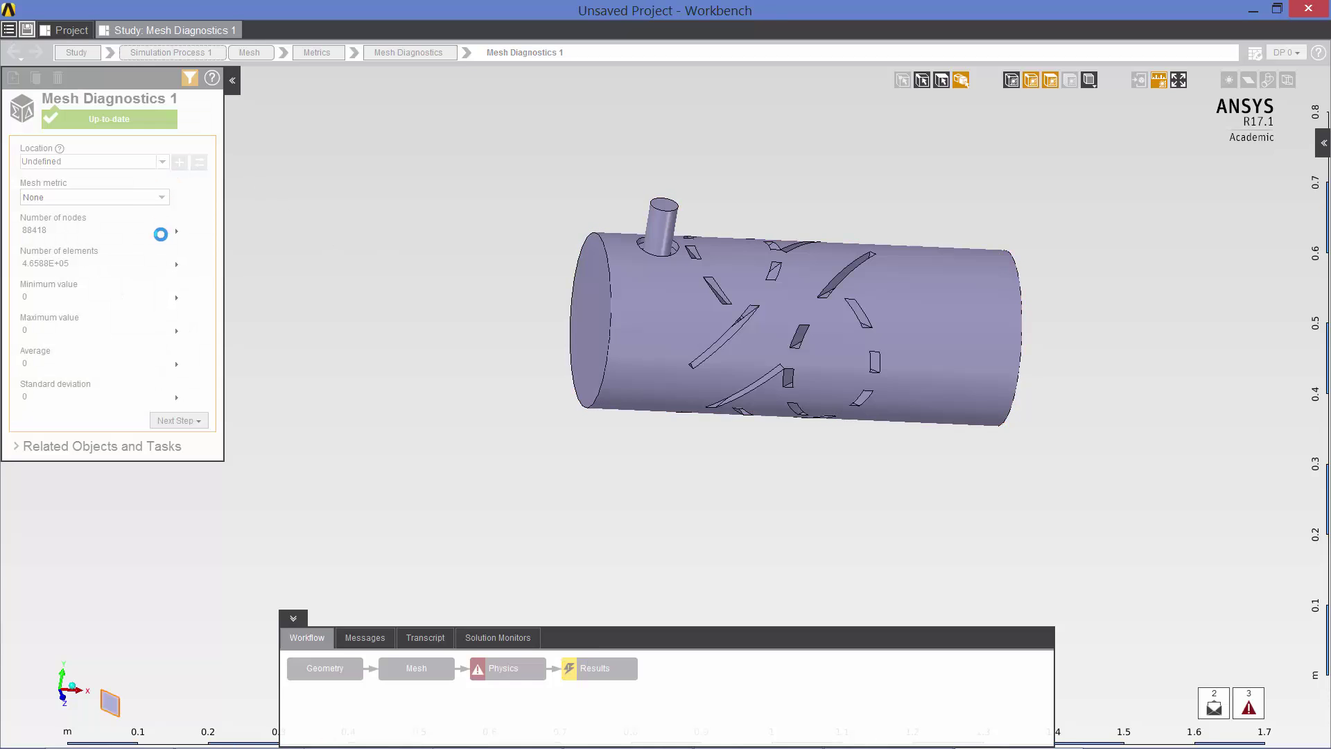
pyautogui.click(161, 199)
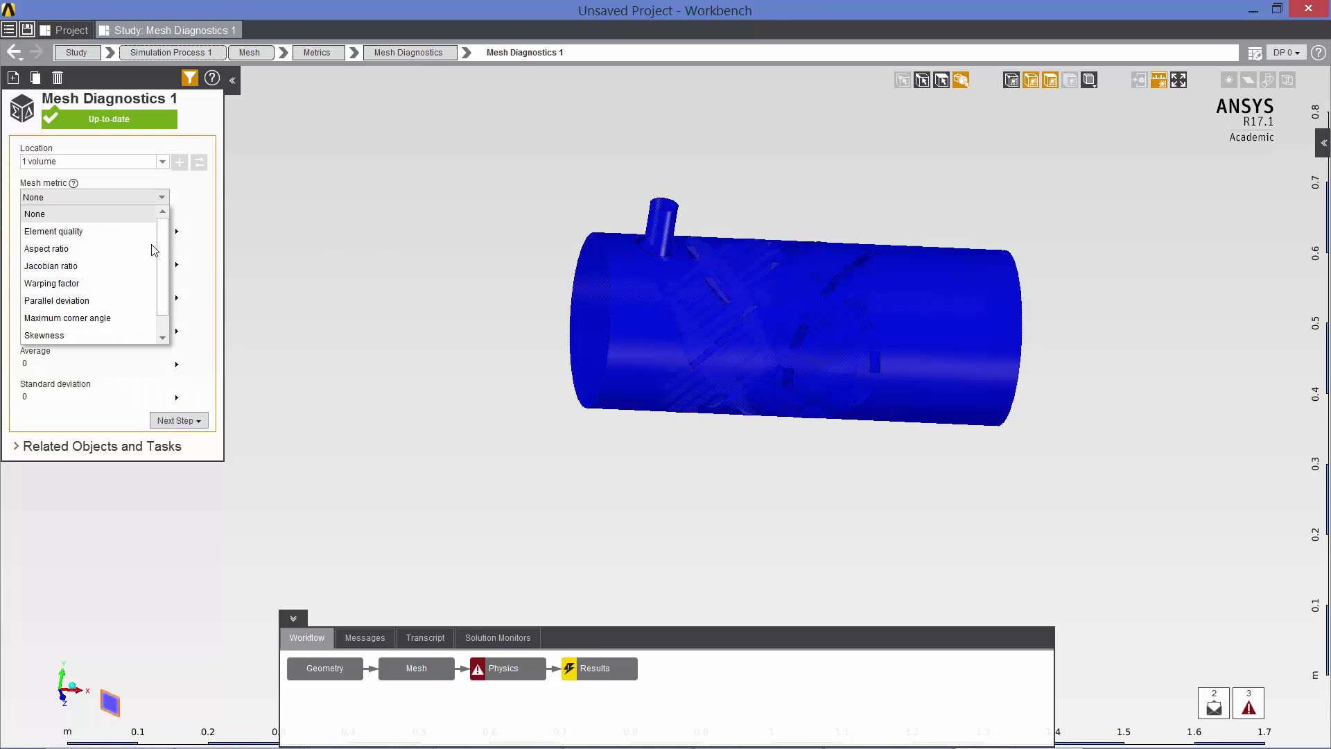
pyautogui.click(100, 334)
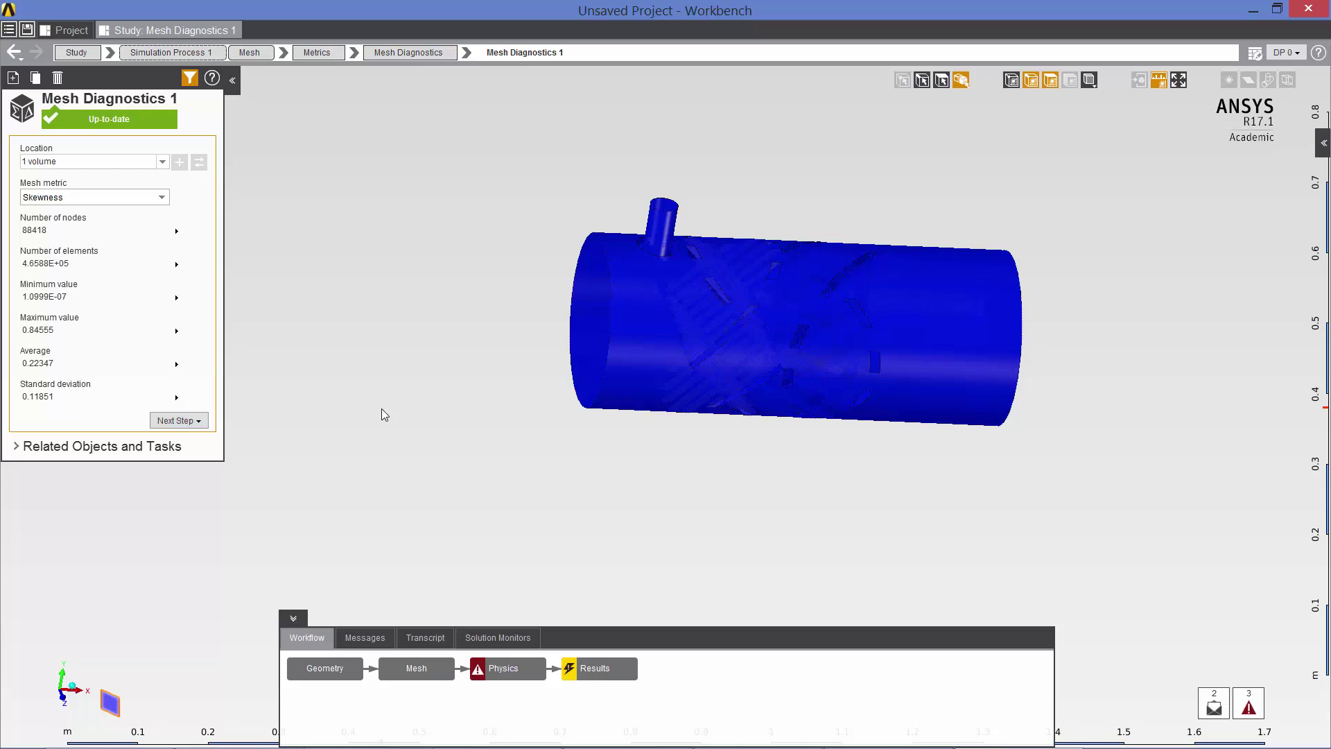
# Step: Add Thermal physics to Physics Region 1 alongside fluid flow and apply the change
pyautogui.click(518, 672)
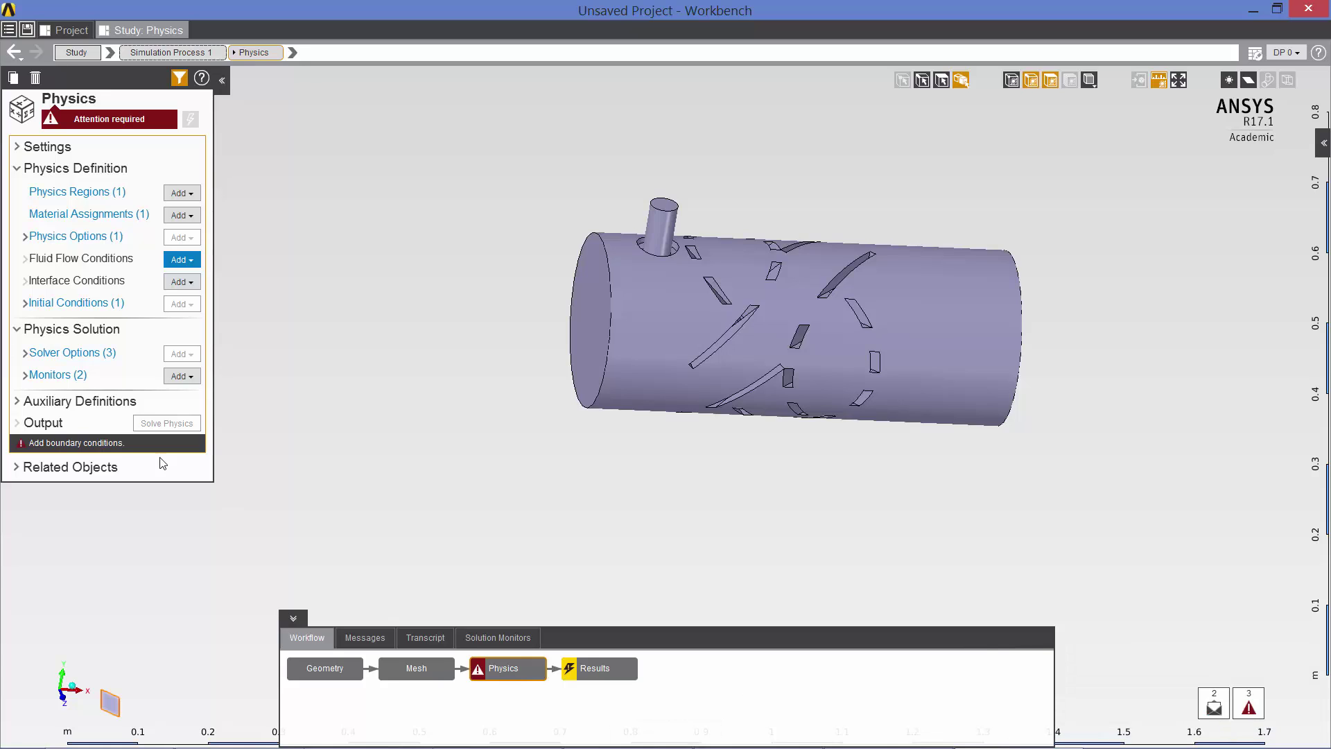
pyautogui.click(93, 192)
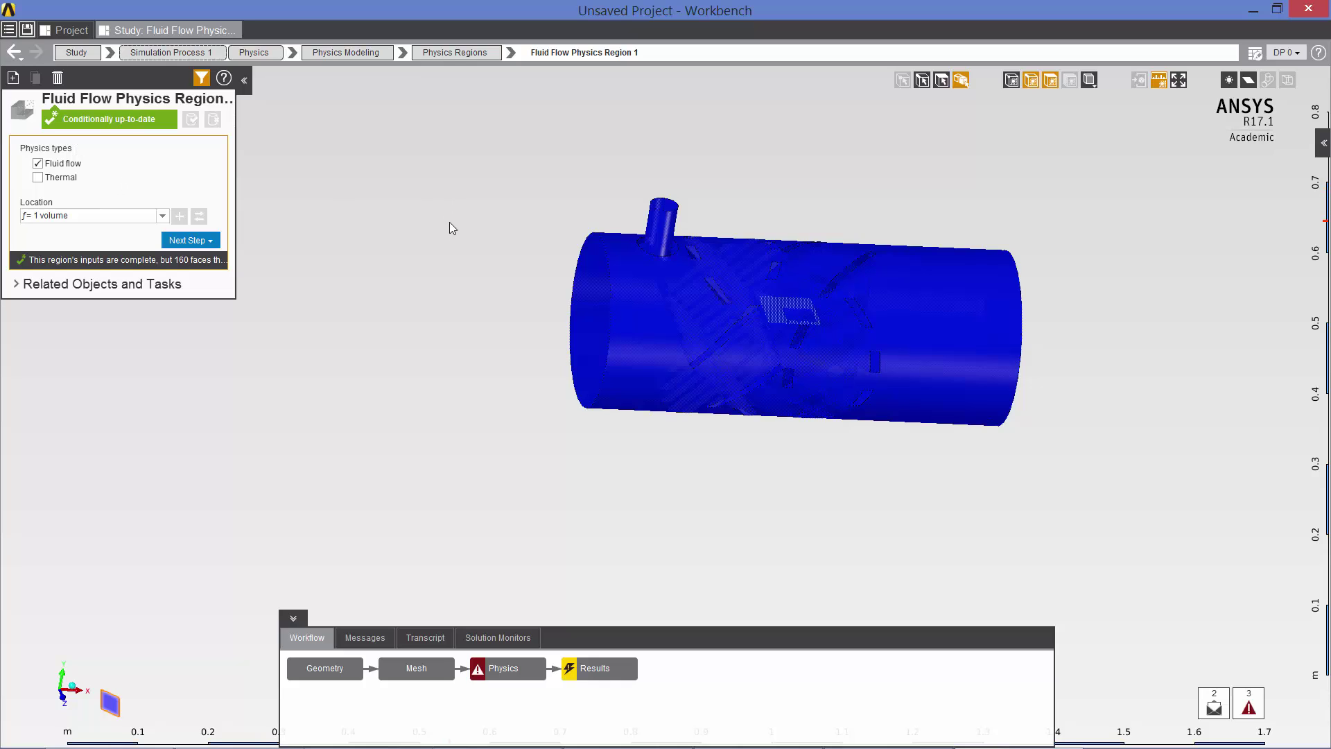
pyautogui.click(38, 178)
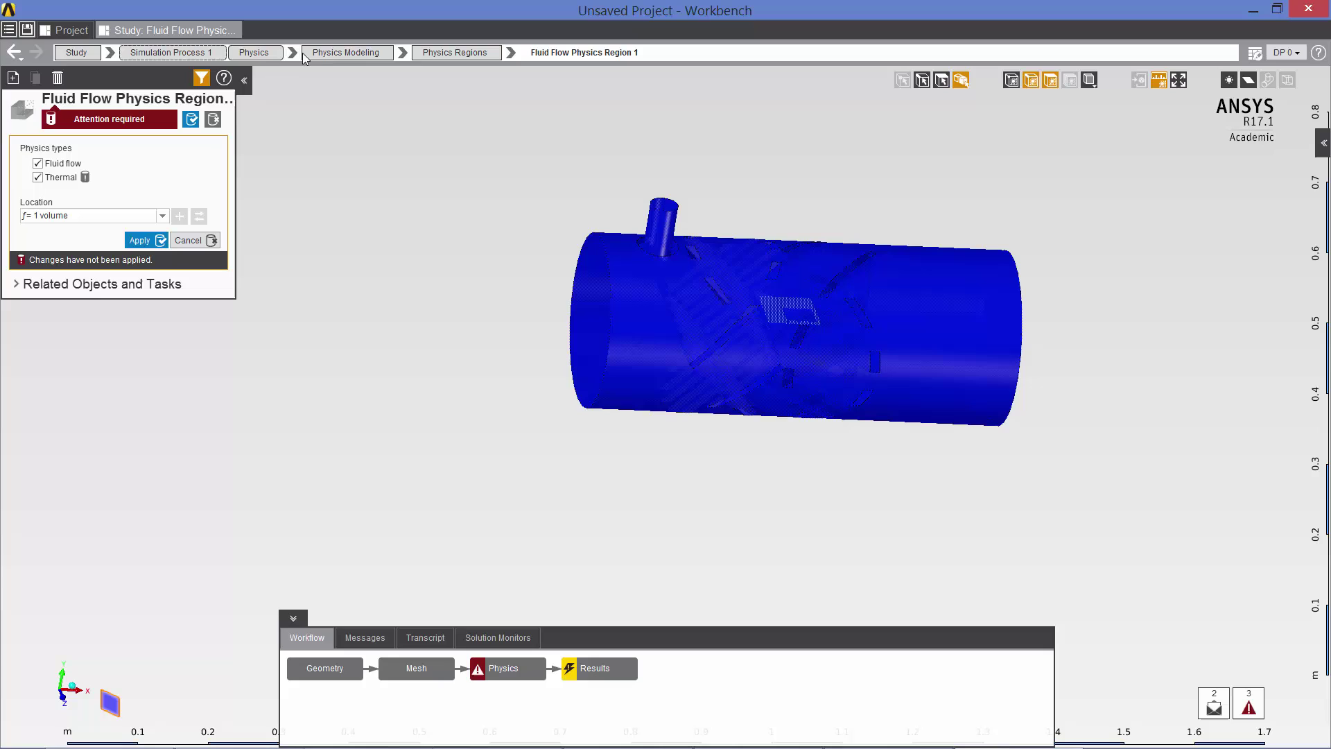
pyautogui.click(443, 53)
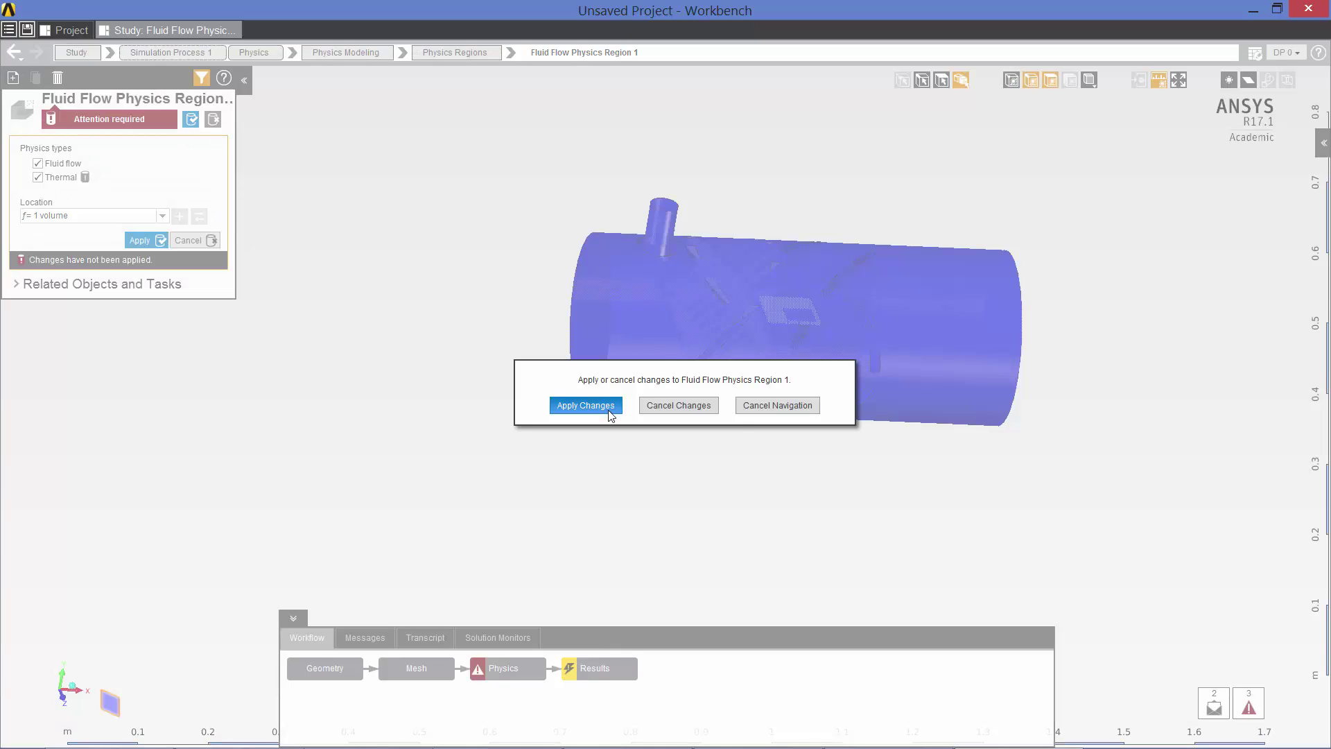
pyautogui.click(584, 406)
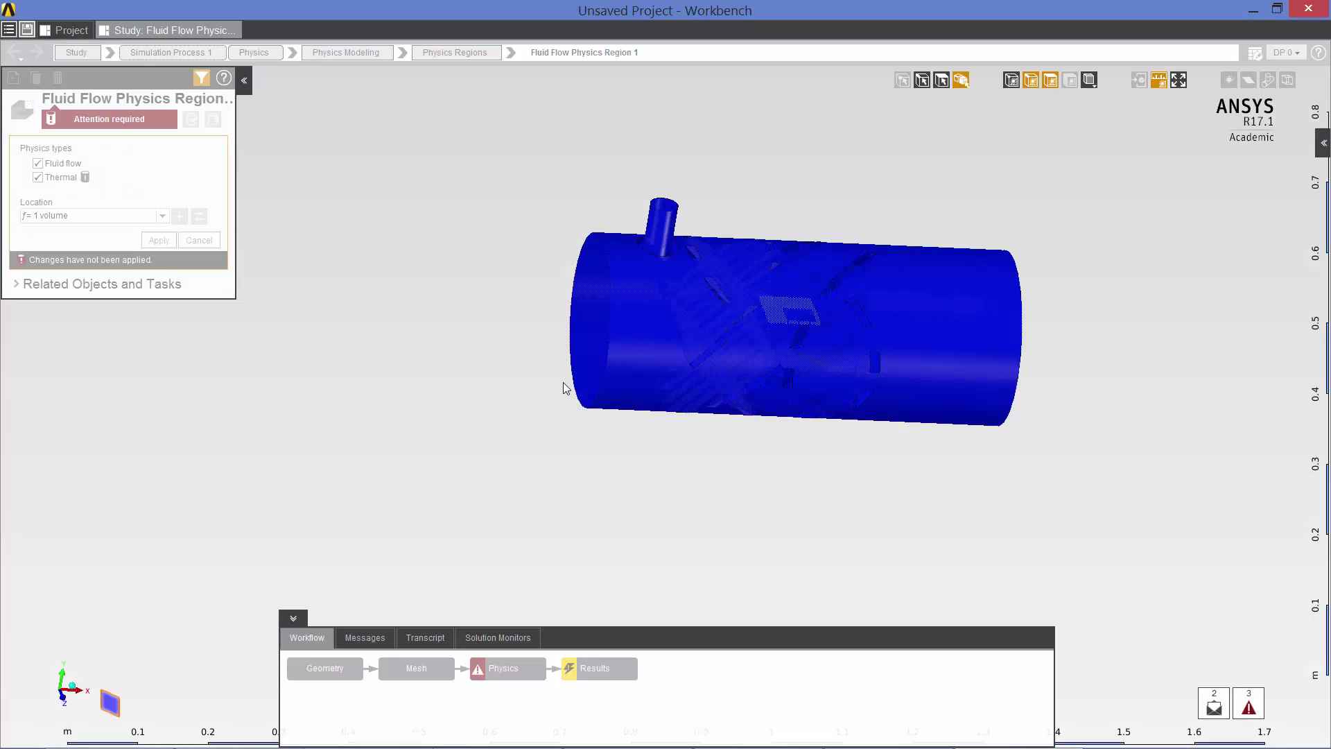
pyautogui.click(358, 54)
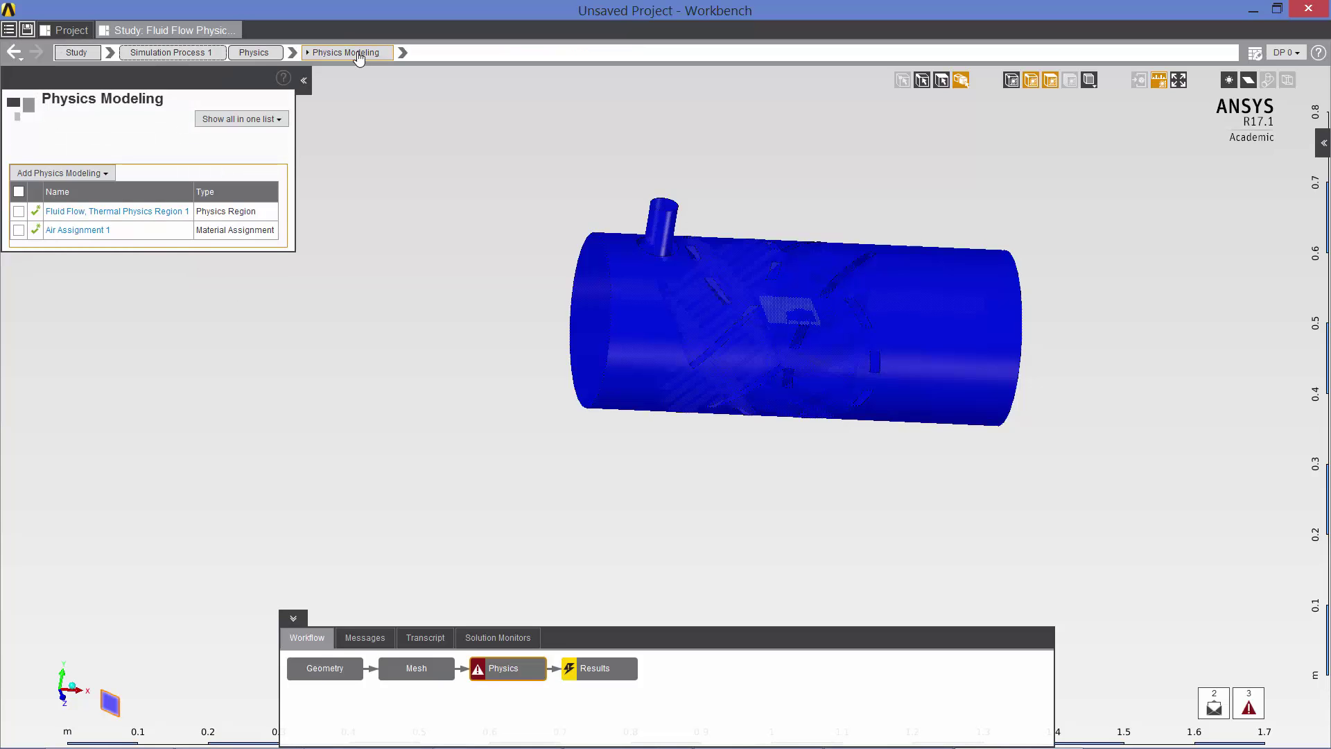
# Step: Switch the fluid material assignment from Air to Water (Material Samples)
pyautogui.click(255, 54)
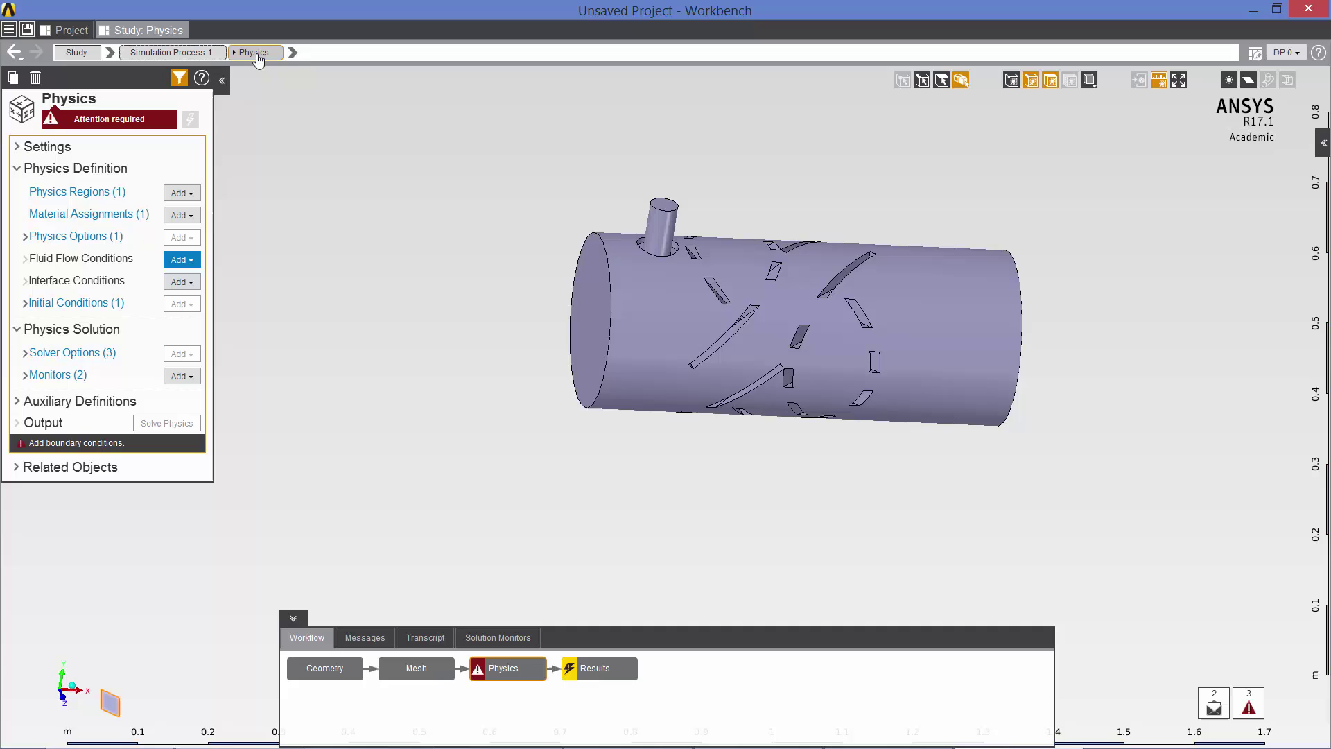
pyautogui.click(90, 214)
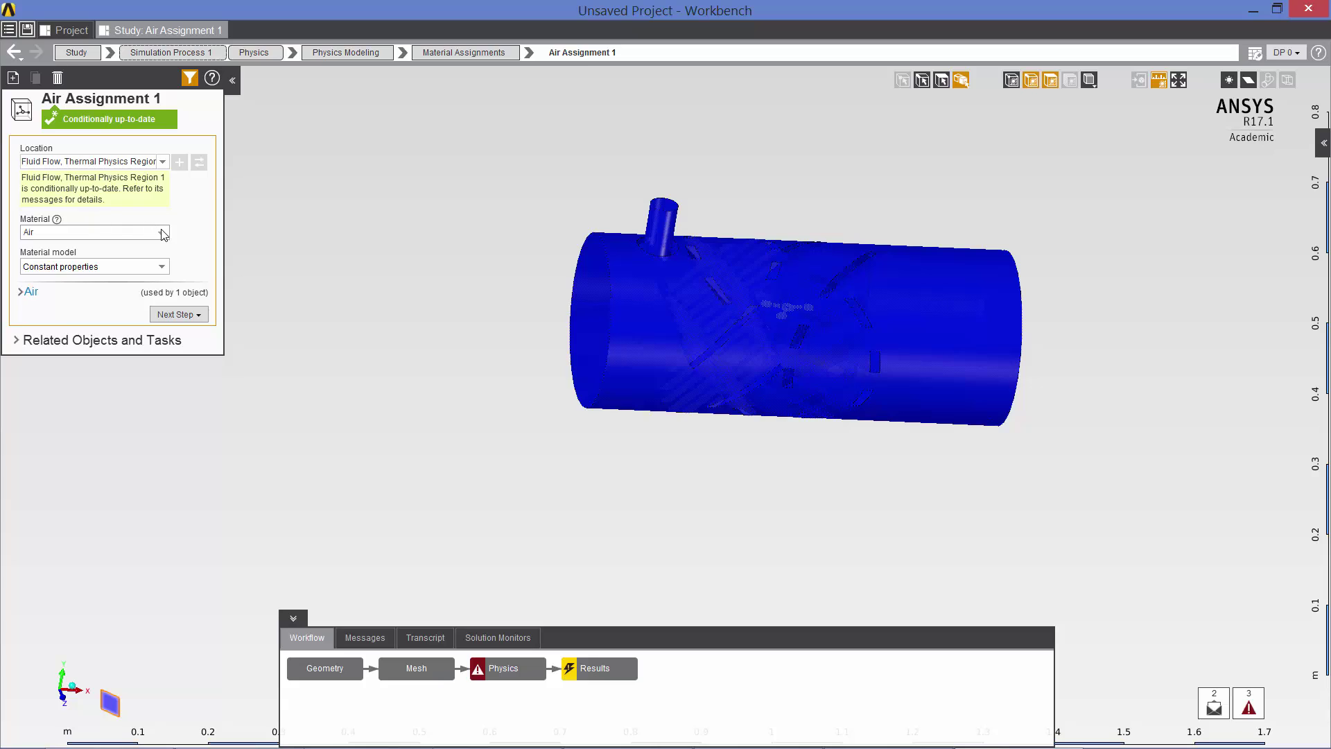
pyautogui.click(162, 233)
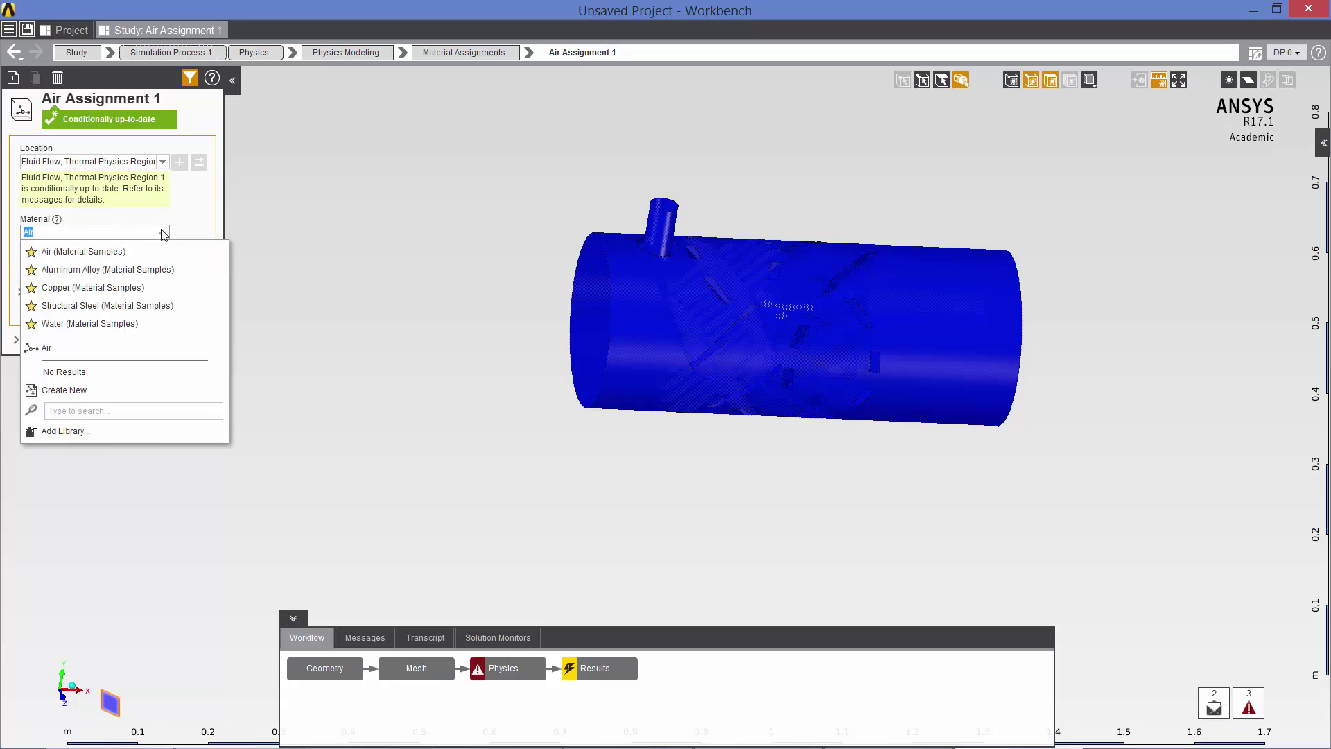
pyautogui.click(106, 326)
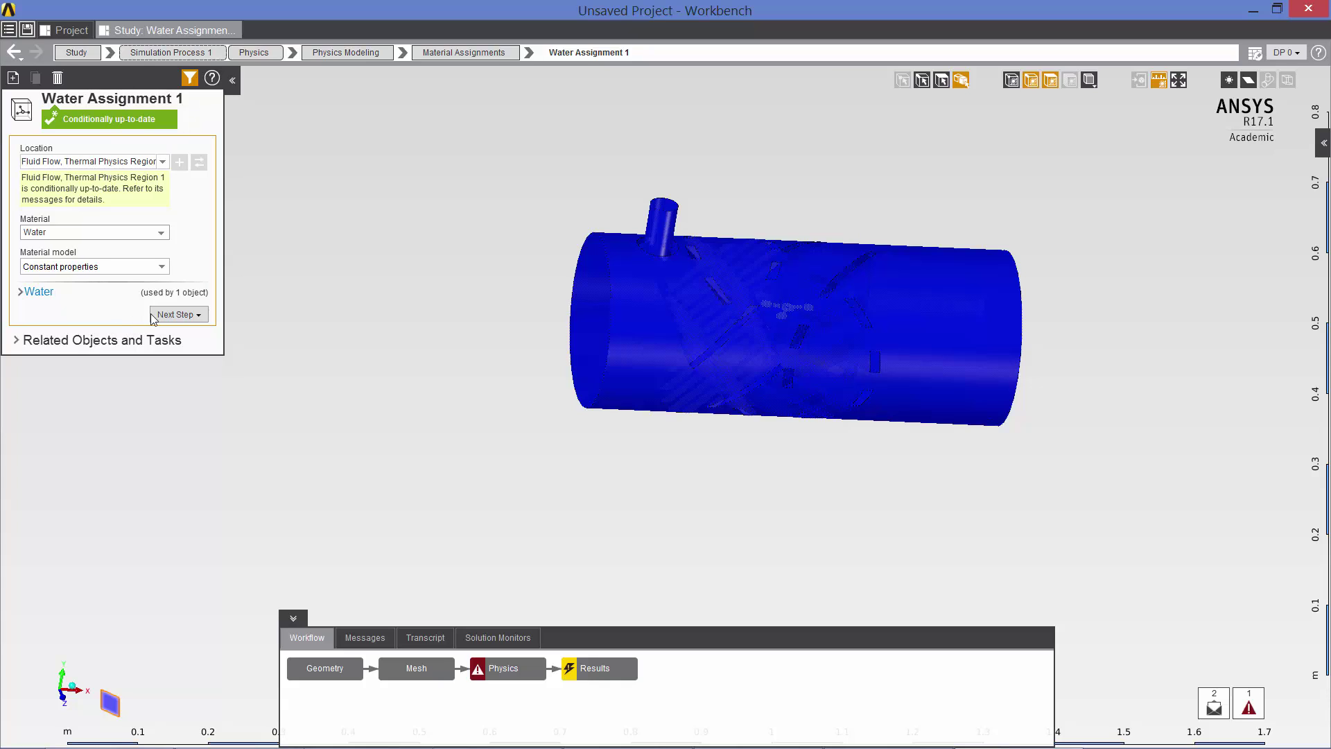
pyautogui.click(176, 315)
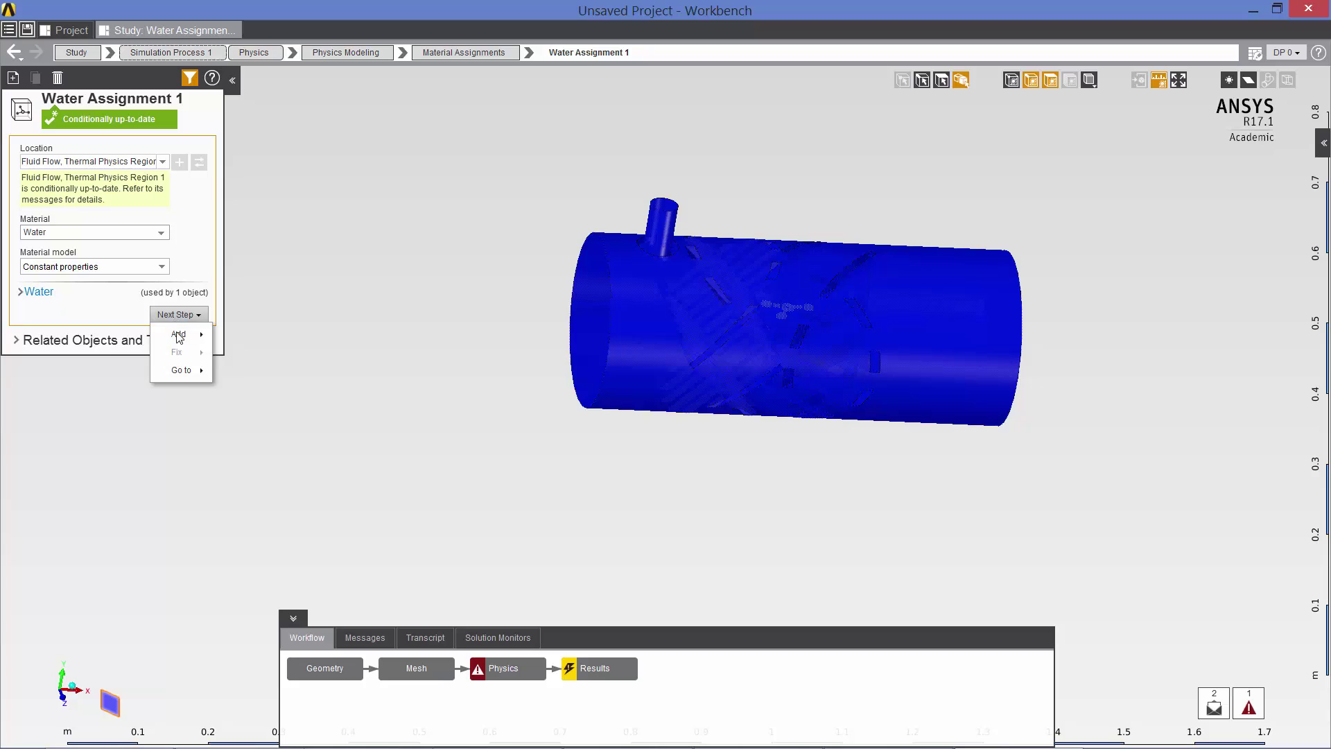
pyautogui.click(336, 52)
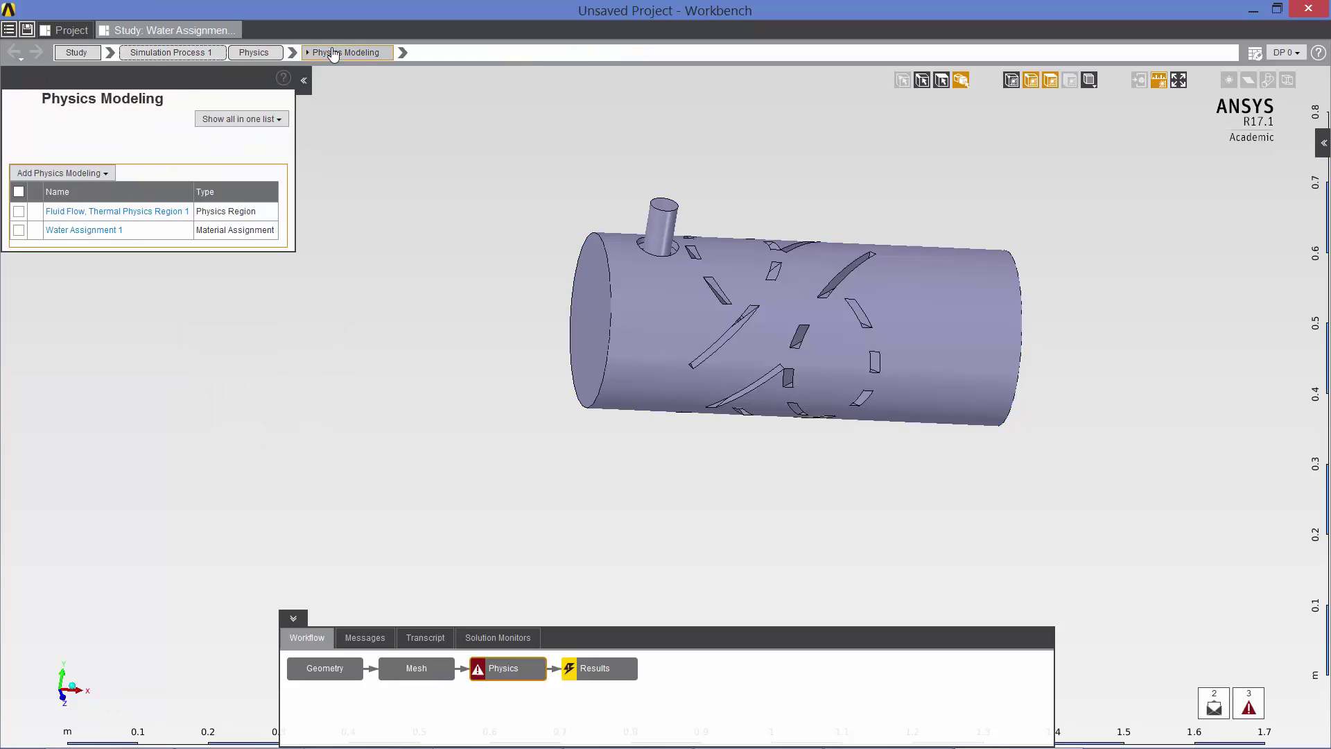
pyautogui.click(257, 54)
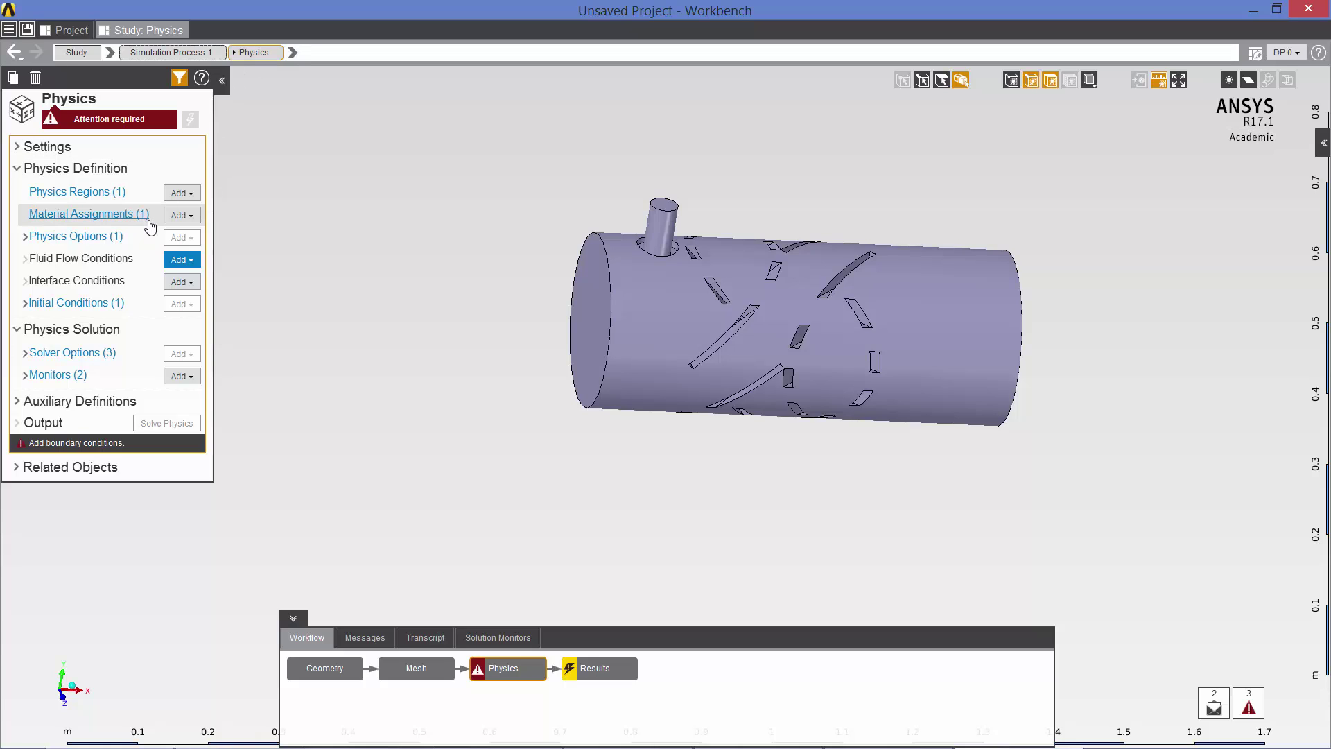
# Step: Assign an Inlet condition to the cylinder's left end face
pyautogui.click(176, 260)
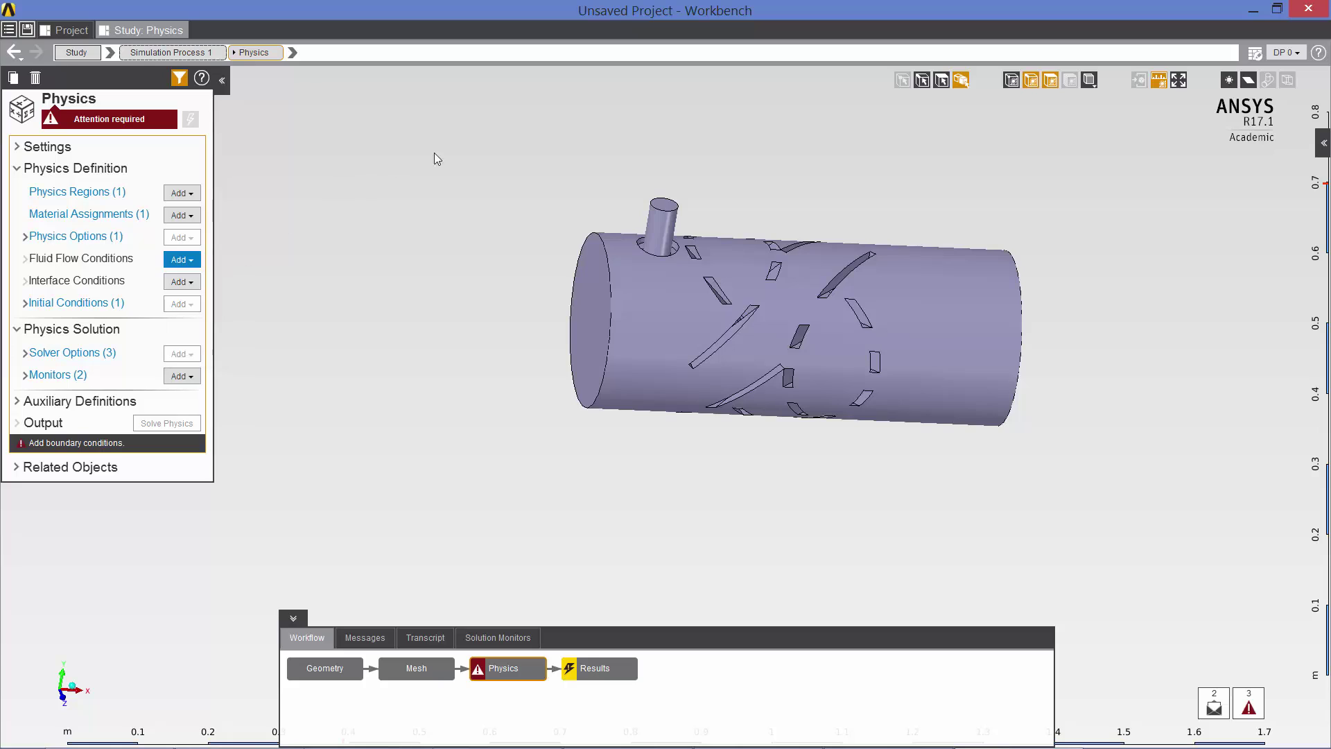
pyautogui.click(941, 79)
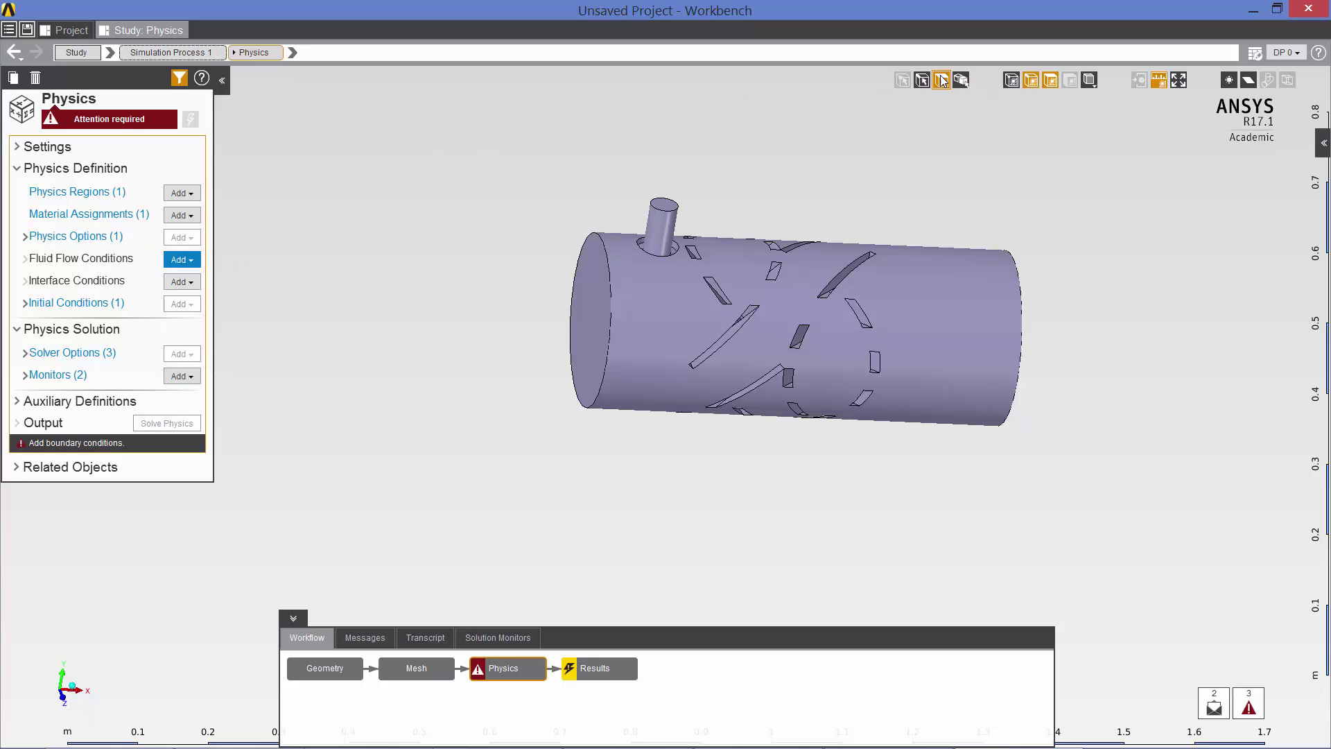
pyautogui.click(595, 279)
pyautogui.rightClick(595, 278)
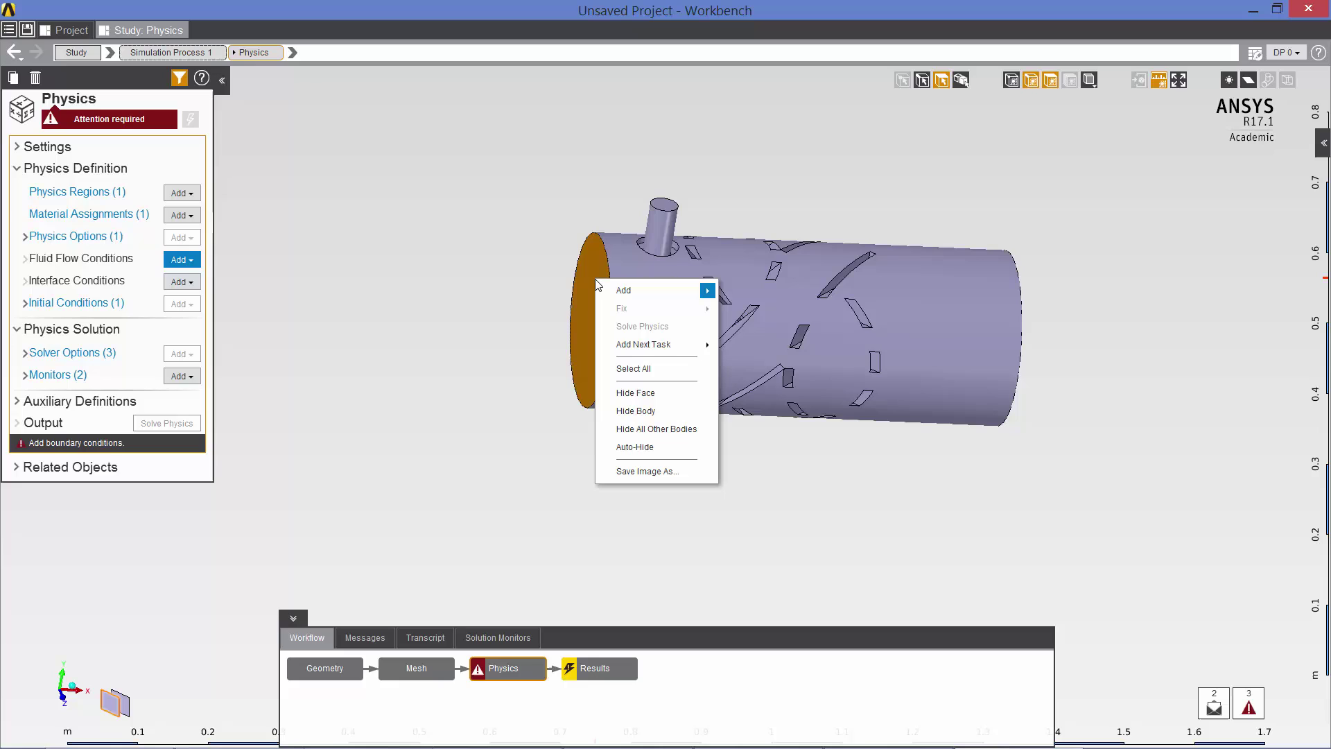
pyautogui.moveTo(660, 291)
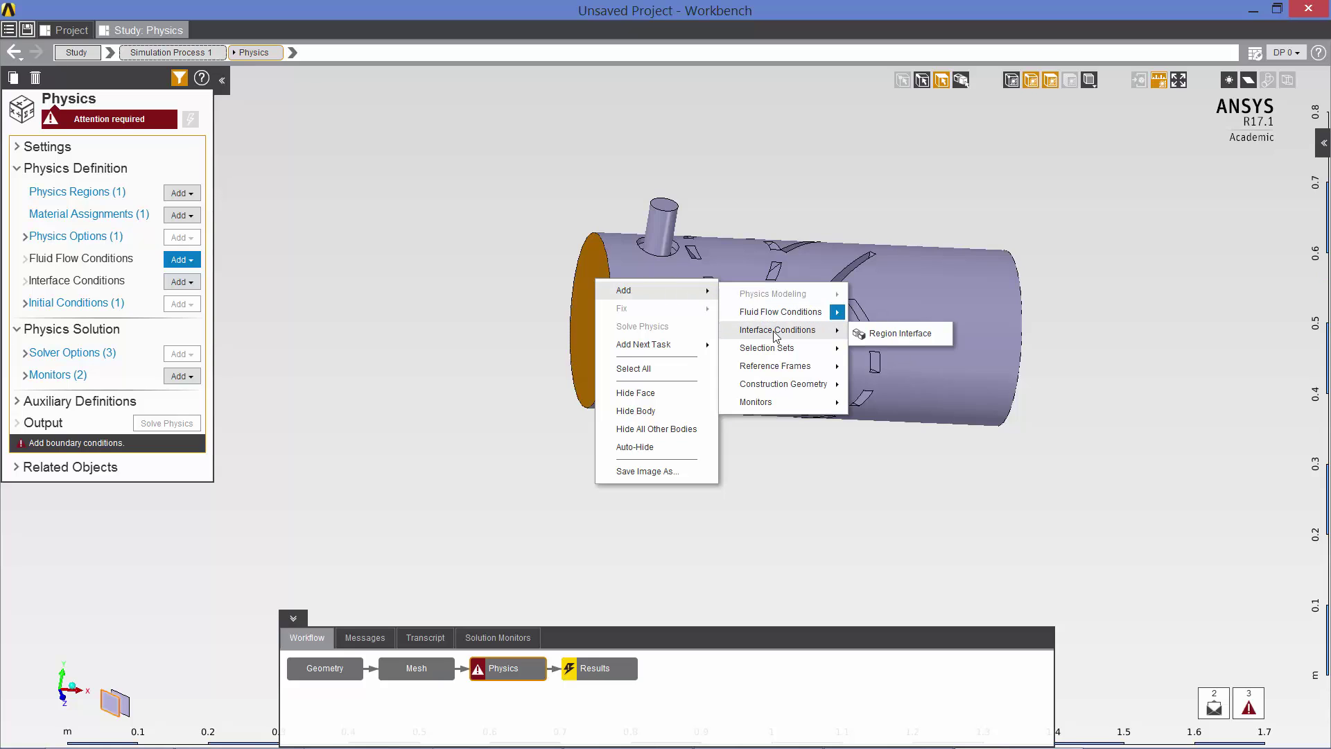
pyautogui.moveTo(797, 315)
pyautogui.click(873, 313)
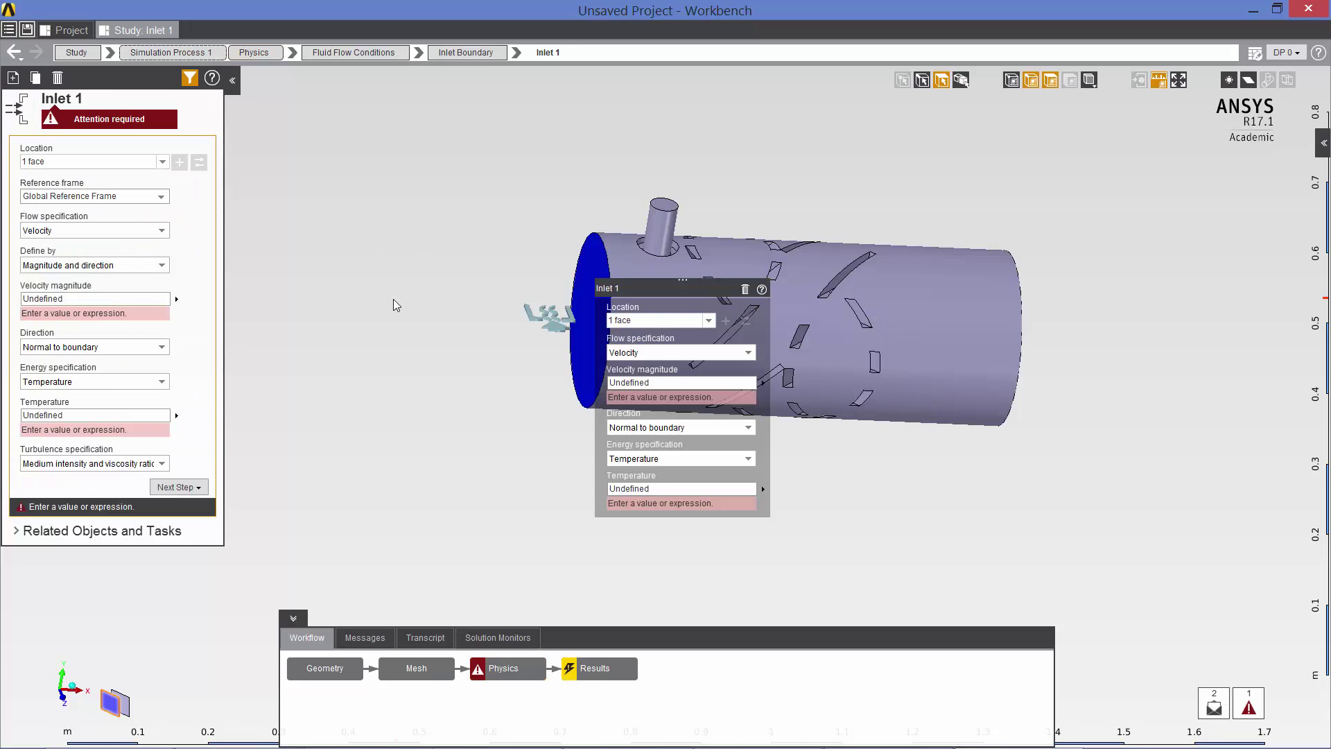
# Step: Set Inlet 1 to 0.1 m/s velocity and 30 C temperature
pyautogui.click(83, 299)
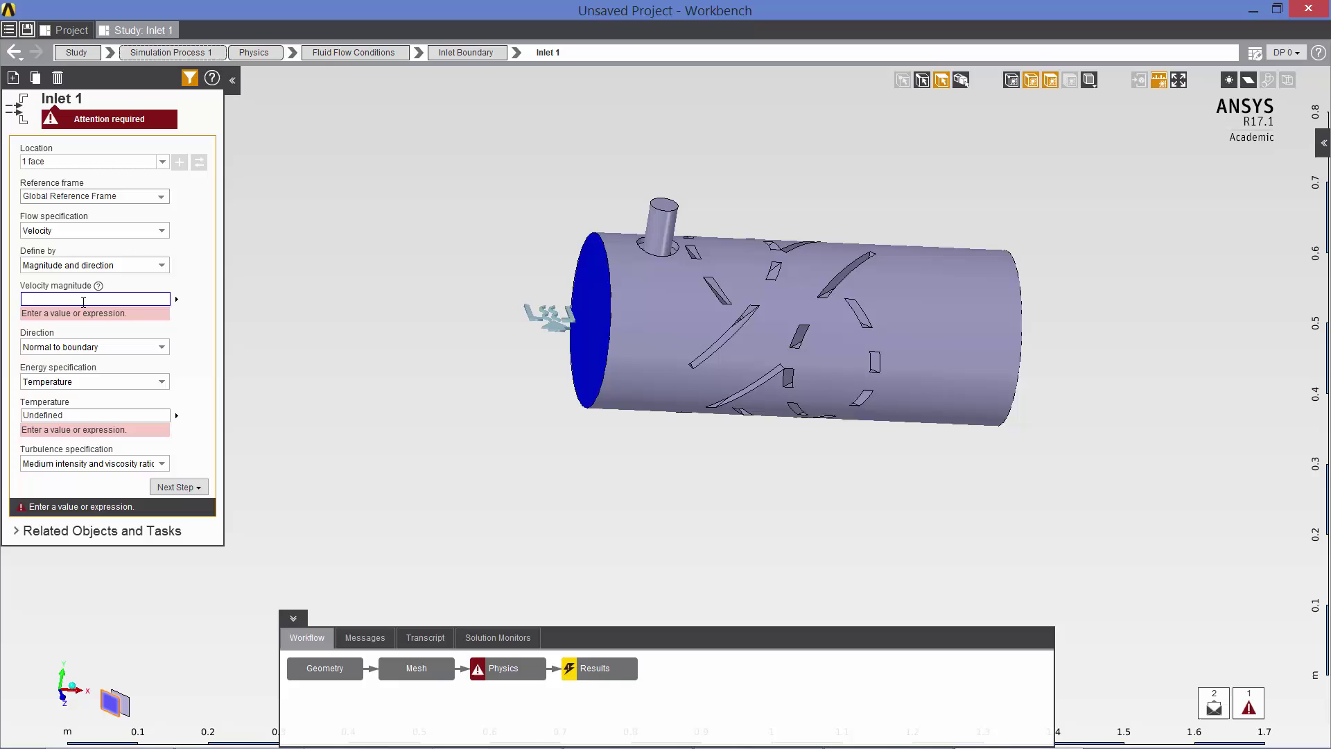
pyautogui.write('0.1')
pyautogui.click(49, 381)
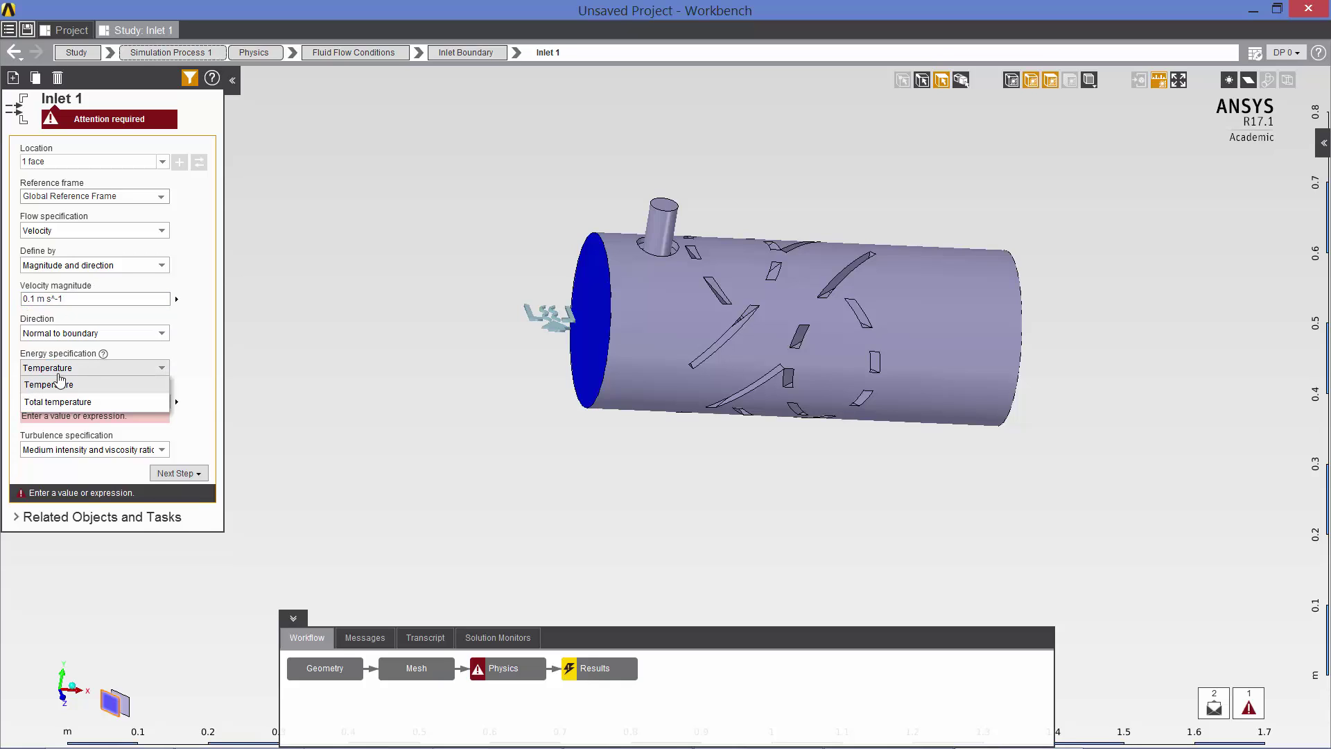
pyautogui.click(59, 386)
pyautogui.click(56, 400)
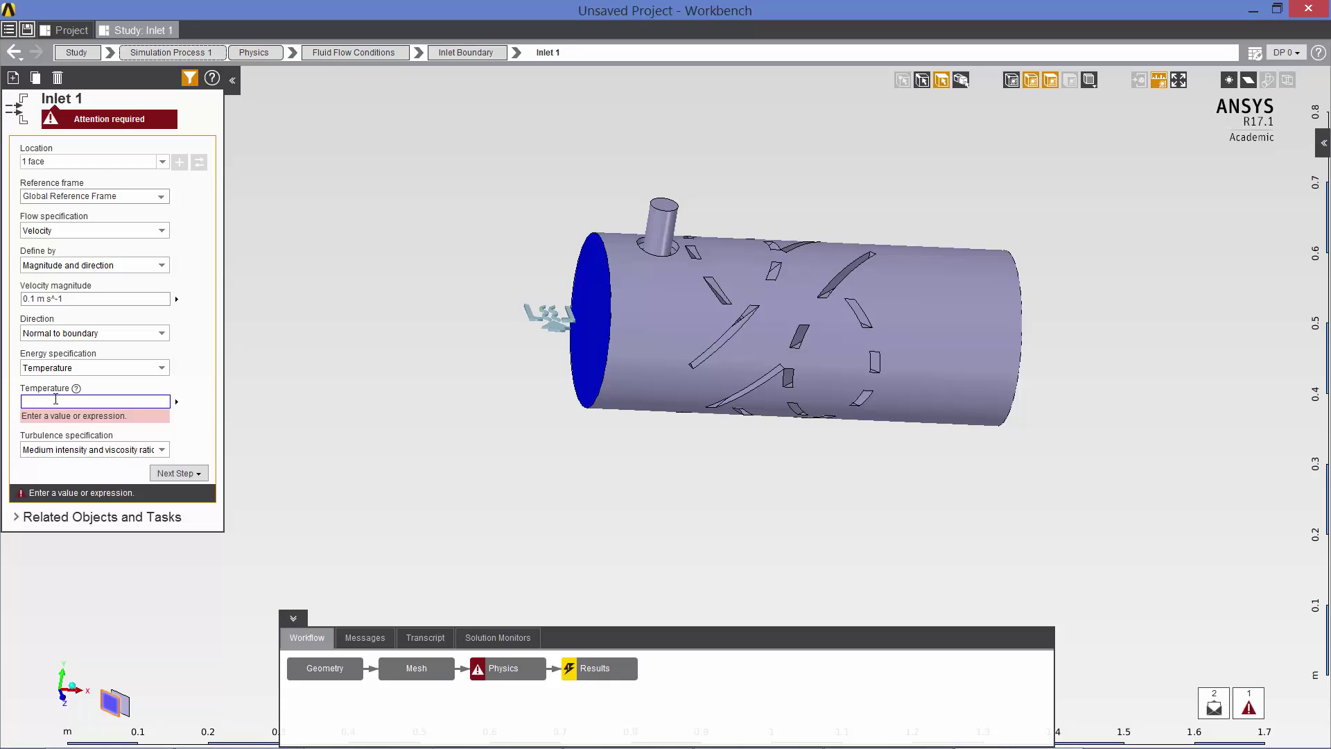
pyautogui.write('30')
pyautogui.click(294, 218)
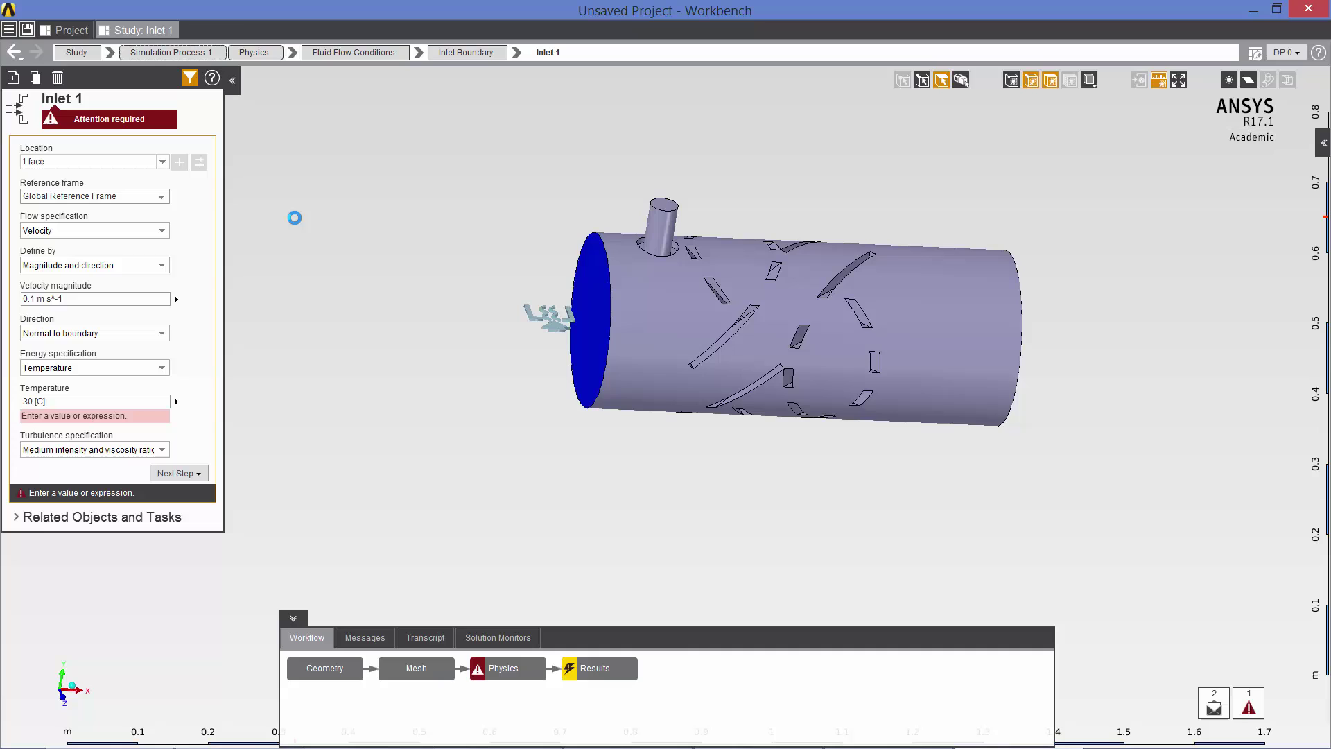
# Step: Make the side pipe's top face Inlet 2 at 0.5 m/s and 80 C
pyautogui.click(665, 206)
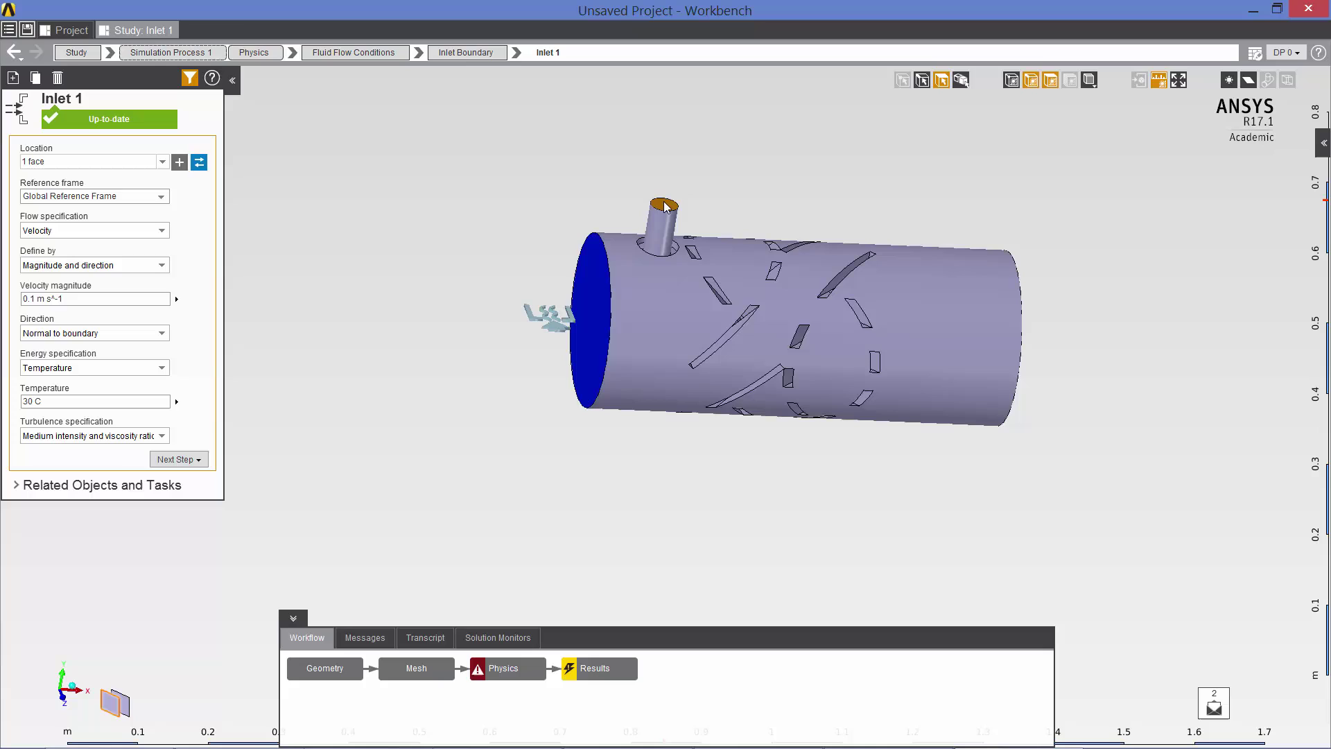
pyautogui.rightClick(664, 206)
pyautogui.moveTo(706, 237)
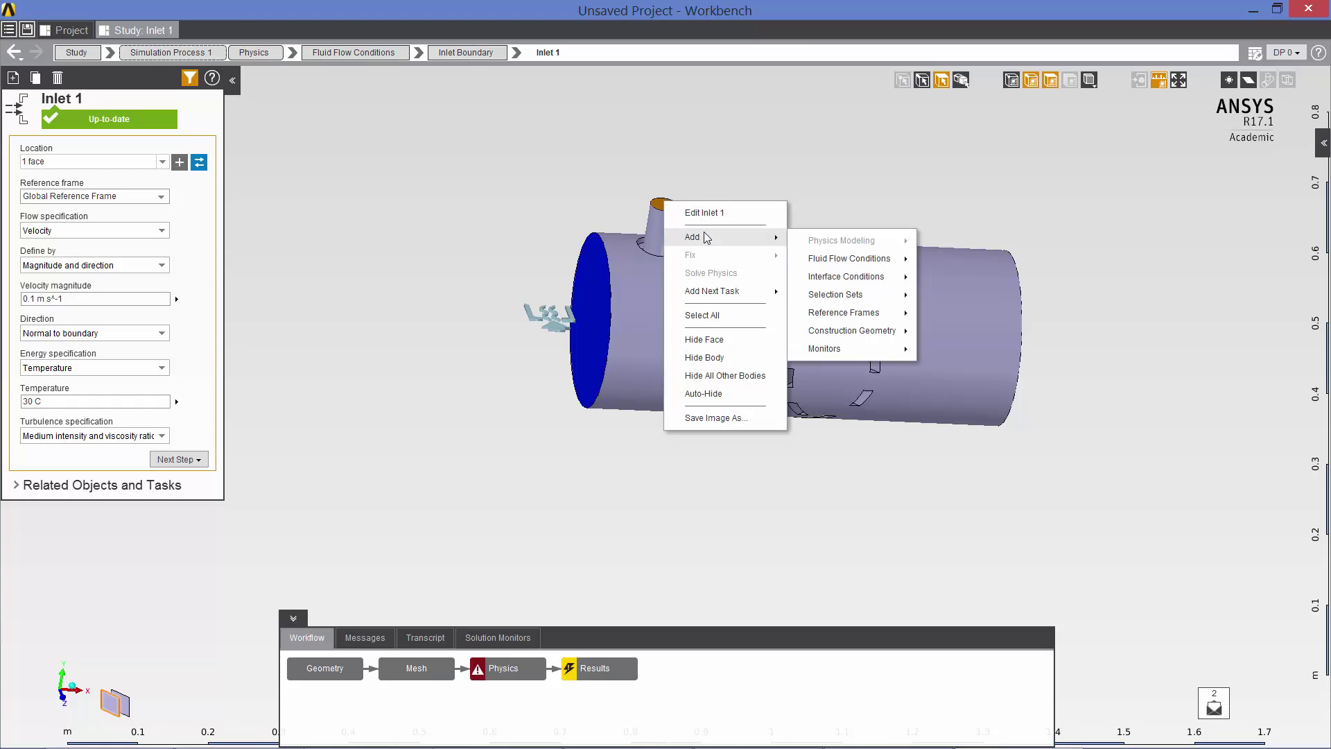
pyautogui.moveTo(849, 259)
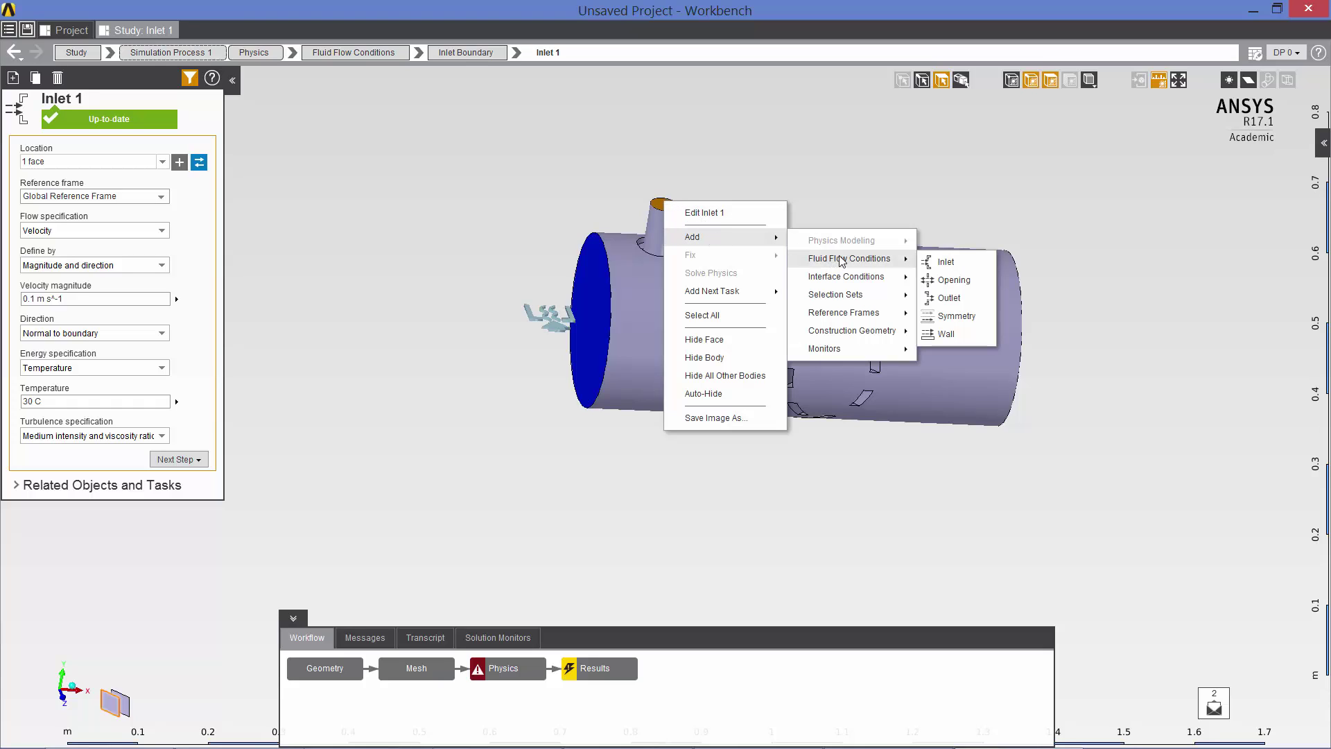
pyautogui.click(952, 259)
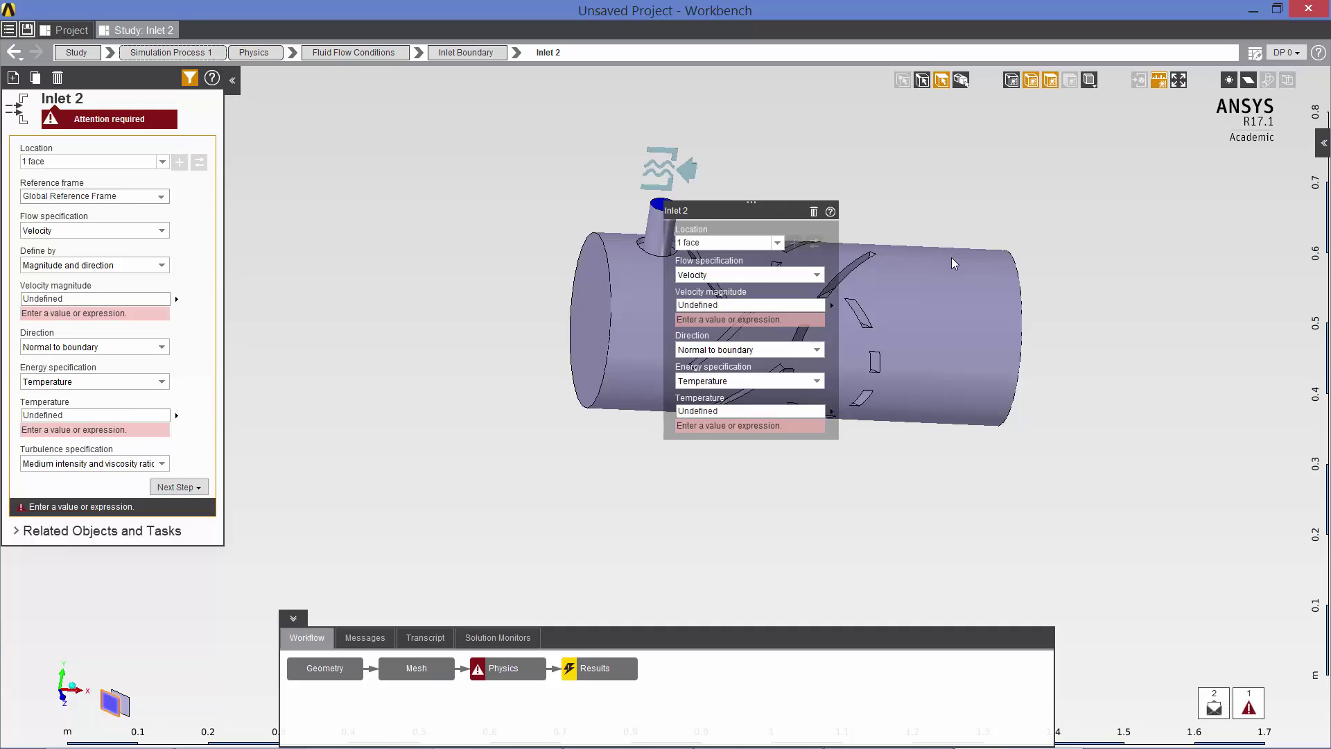
pyautogui.click(49, 298)
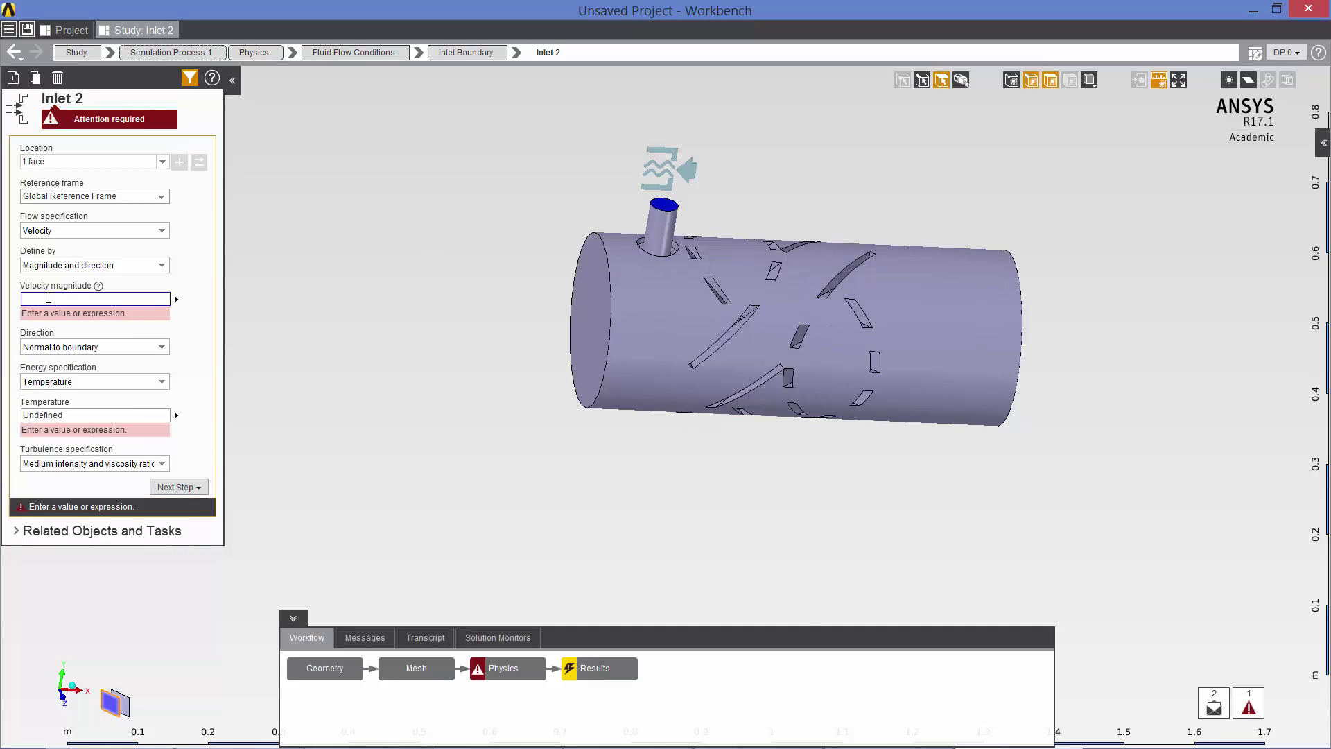
pyautogui.write('0.5')
pyautogui.click(37, 414)
pyautogui.write('80')
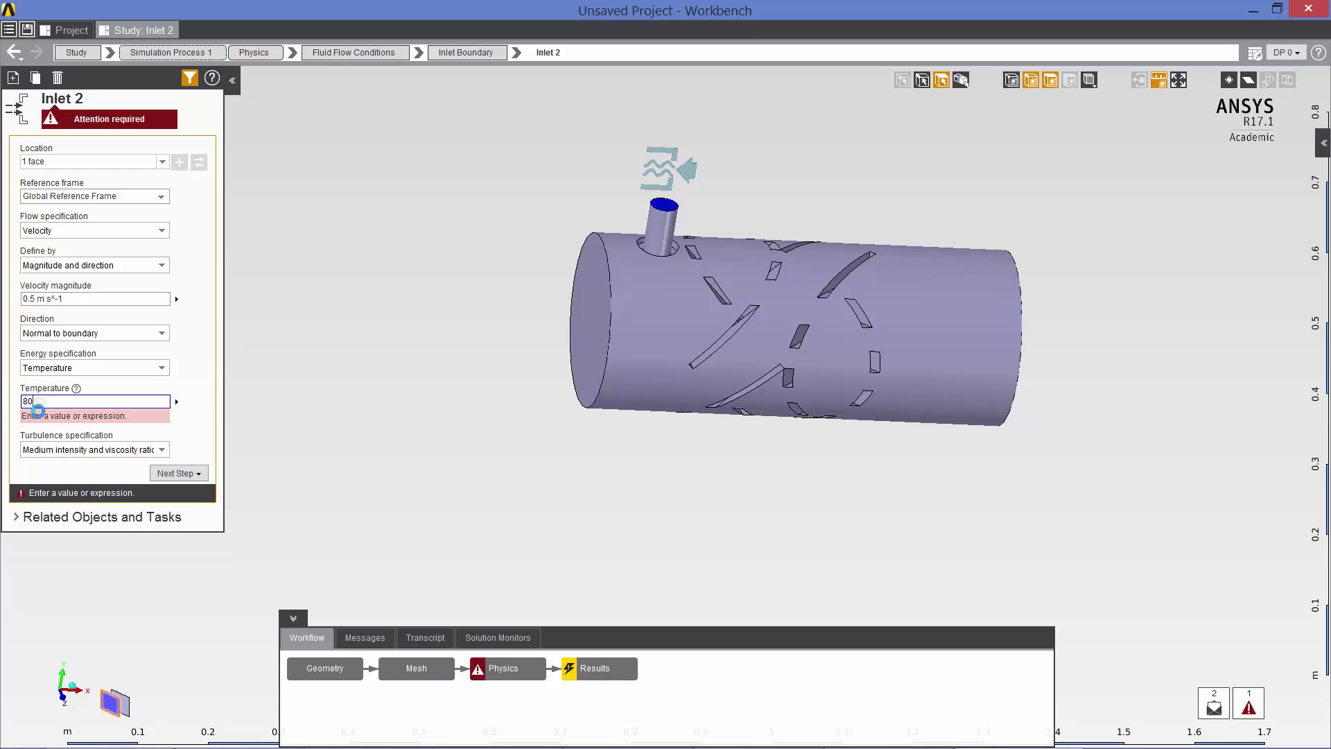
pyautogui.click(193, 420)
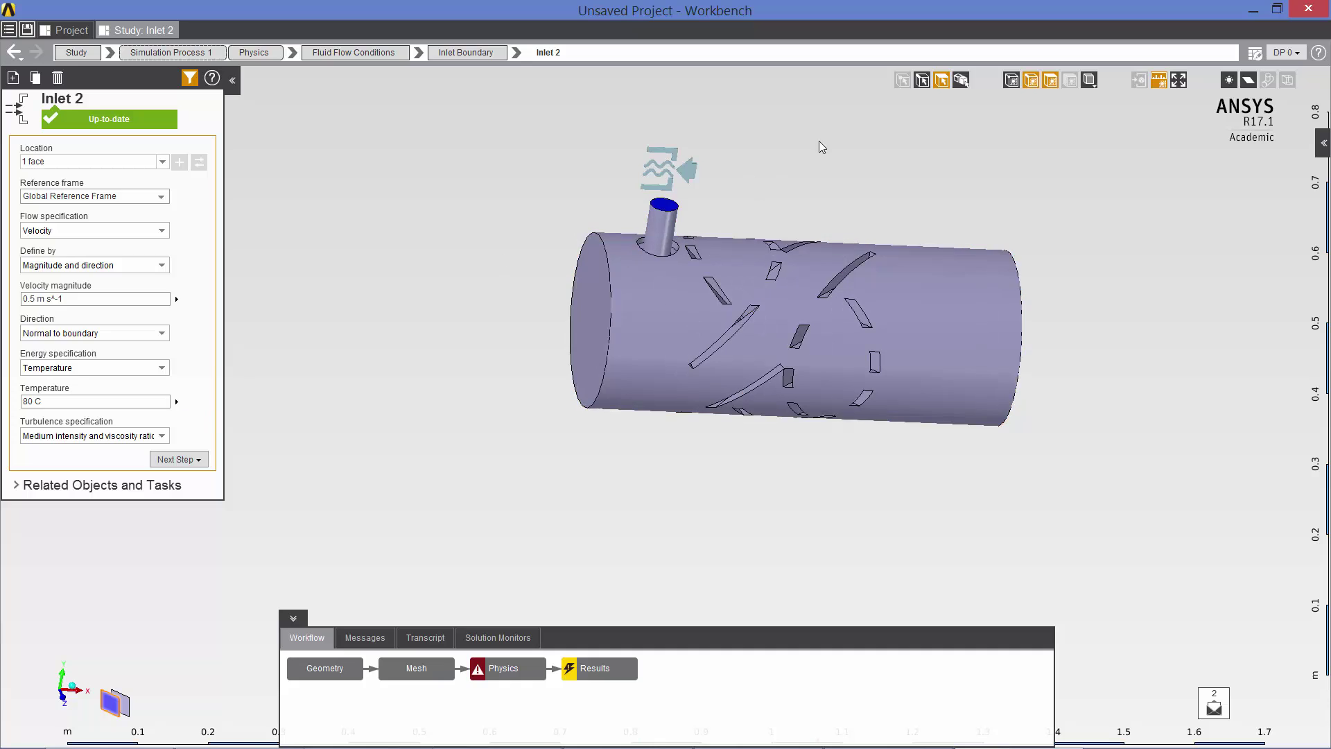
# Step: Make the cylinder's far end cap Outlet 1 at 0 Pa gauge pressure
pyautogui.moveTo(818, 140); pyautogui.dragTo(879, 153, button='middle')
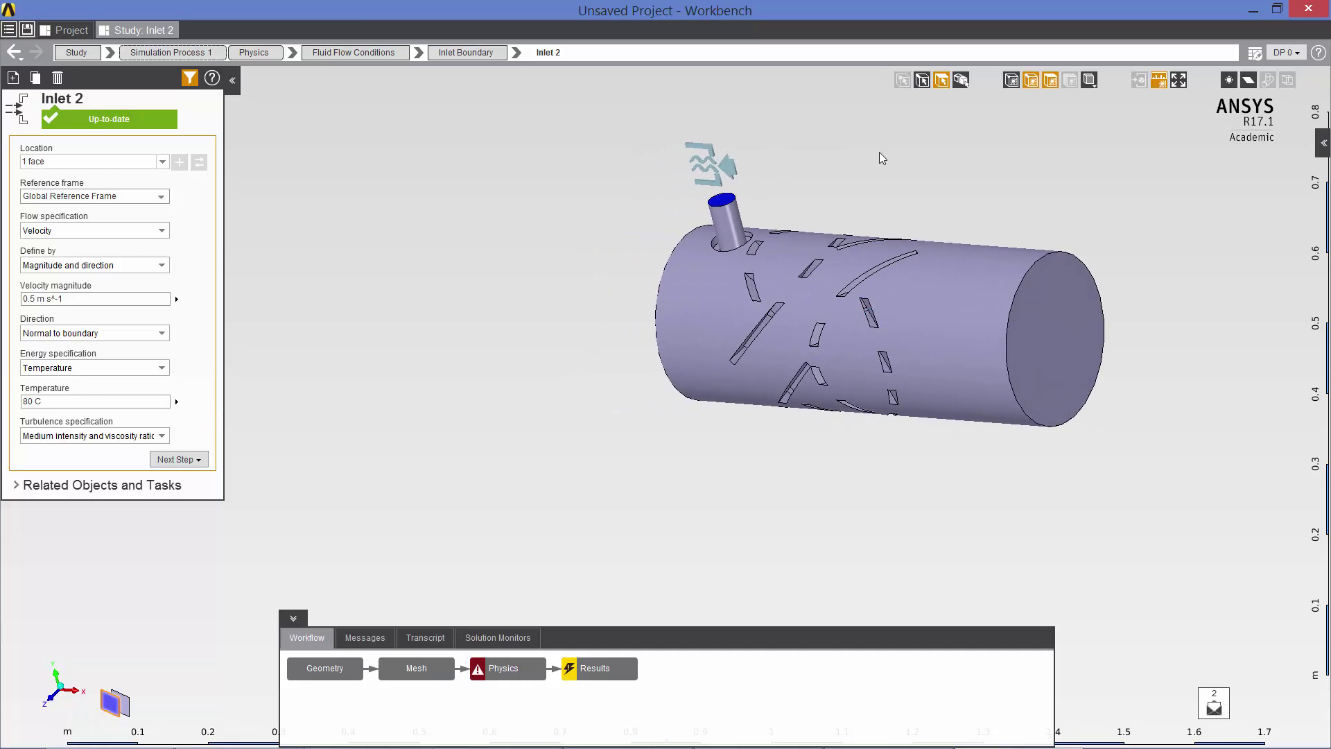
pyautogui.click(1177, 80)
pyautogui.click(996, 381)
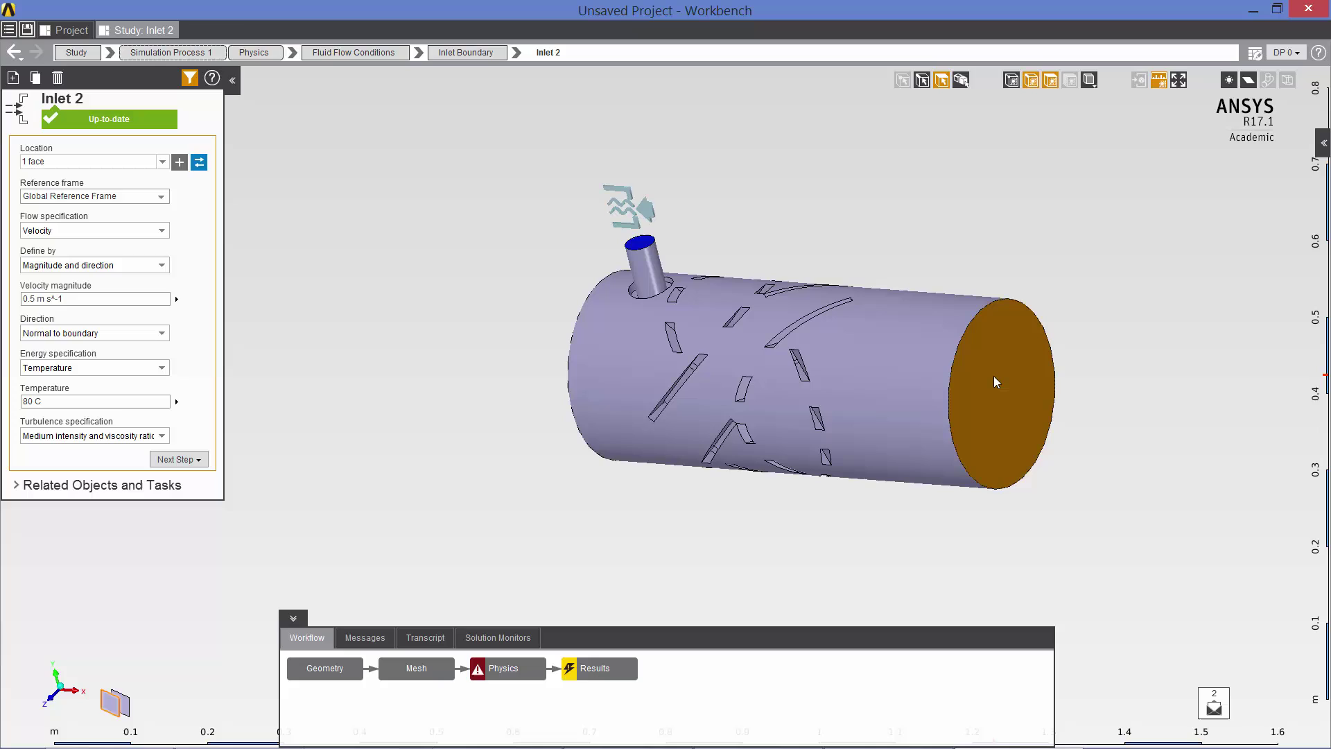
pyautogui.rightClick(996, 381)
pyautogui.moveTo(1046, 413)
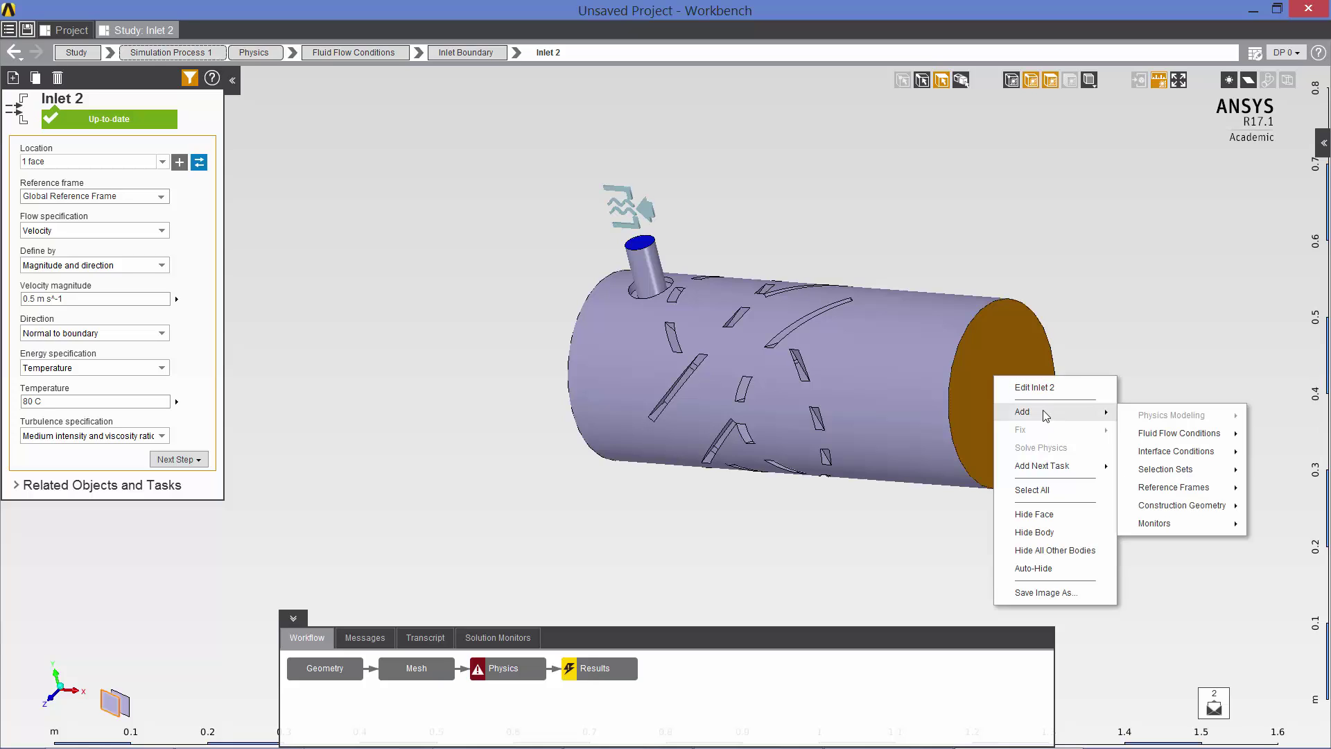
pyautogui.moveTo(1145, 433)
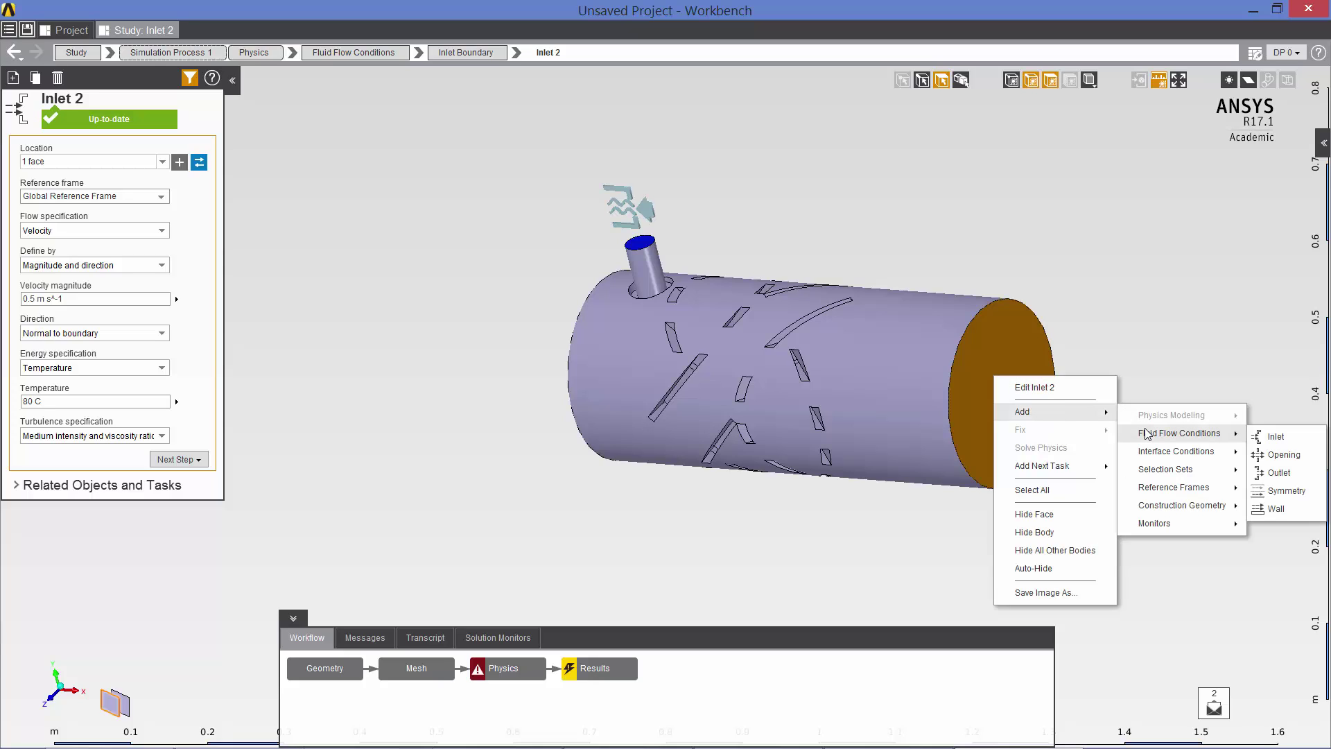
pyautogui.click(1276, 471)
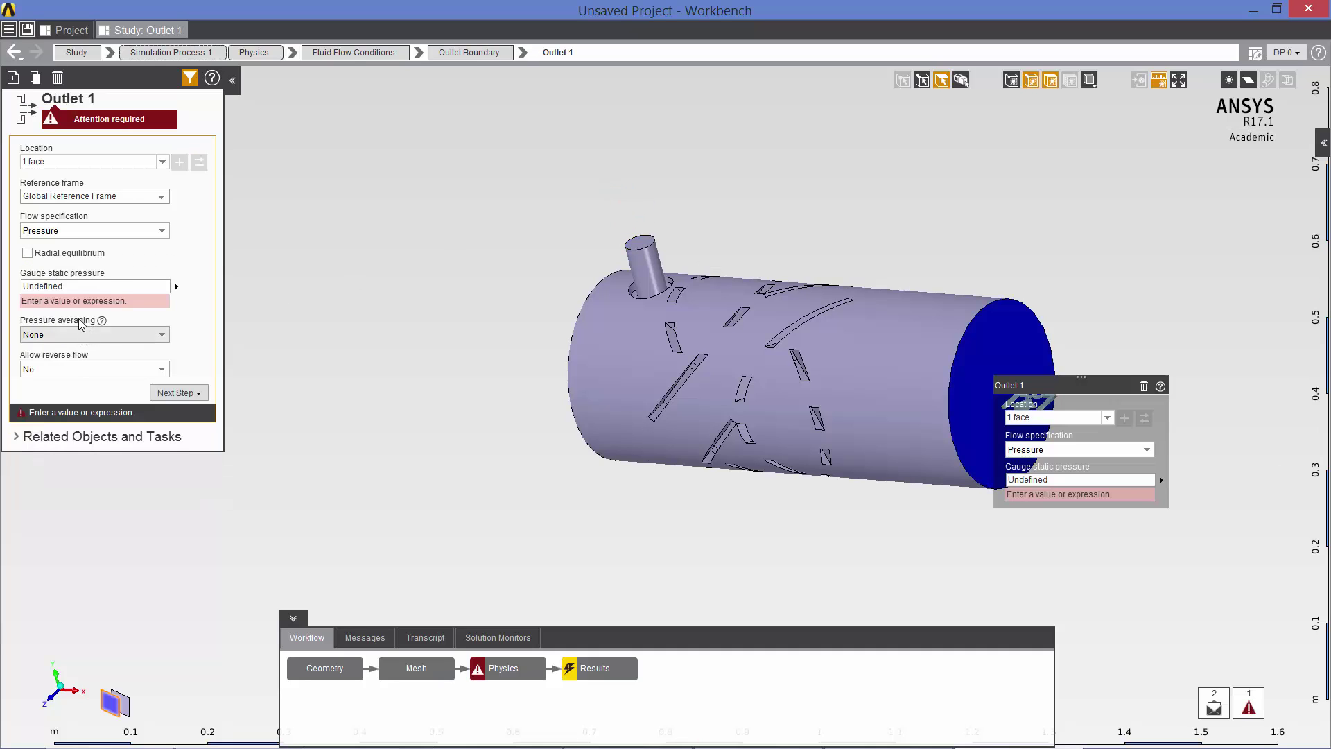
pyautogui.click(73, 286)
pyautogui.write('0')
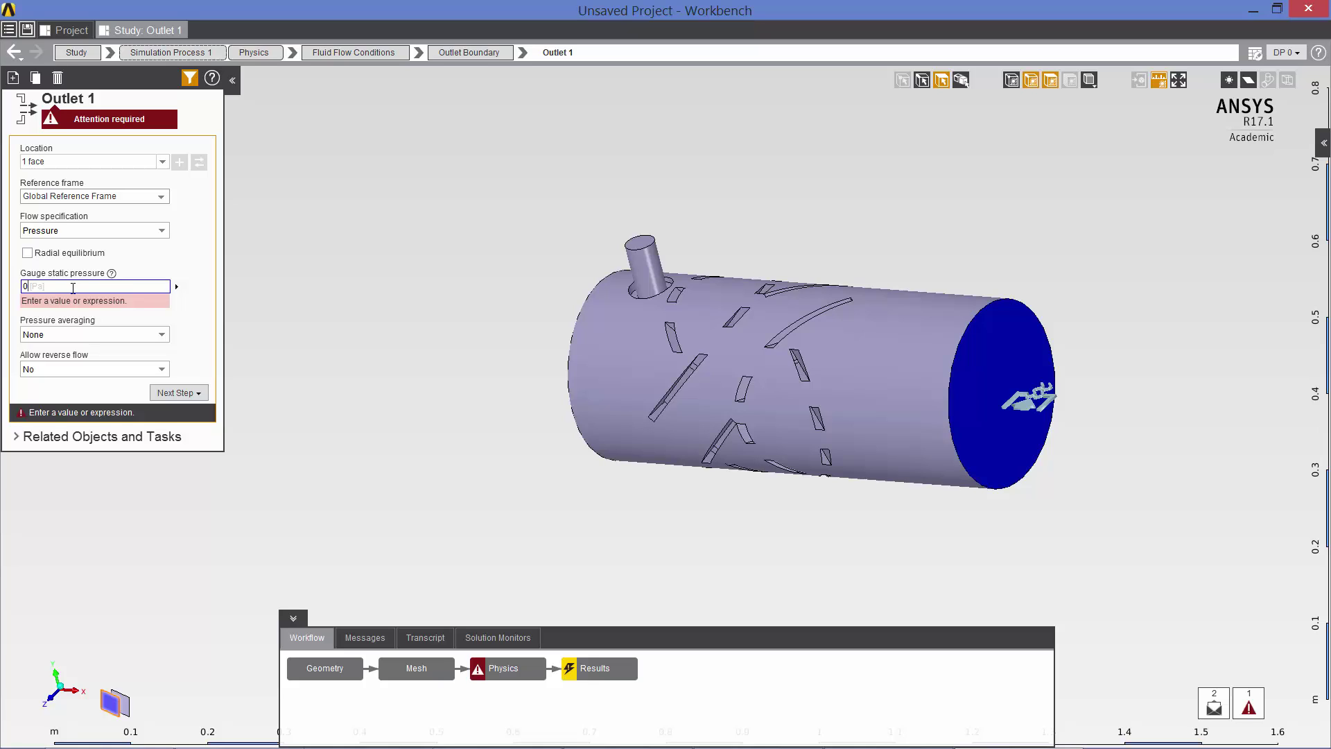
pyautogui.press('Return')
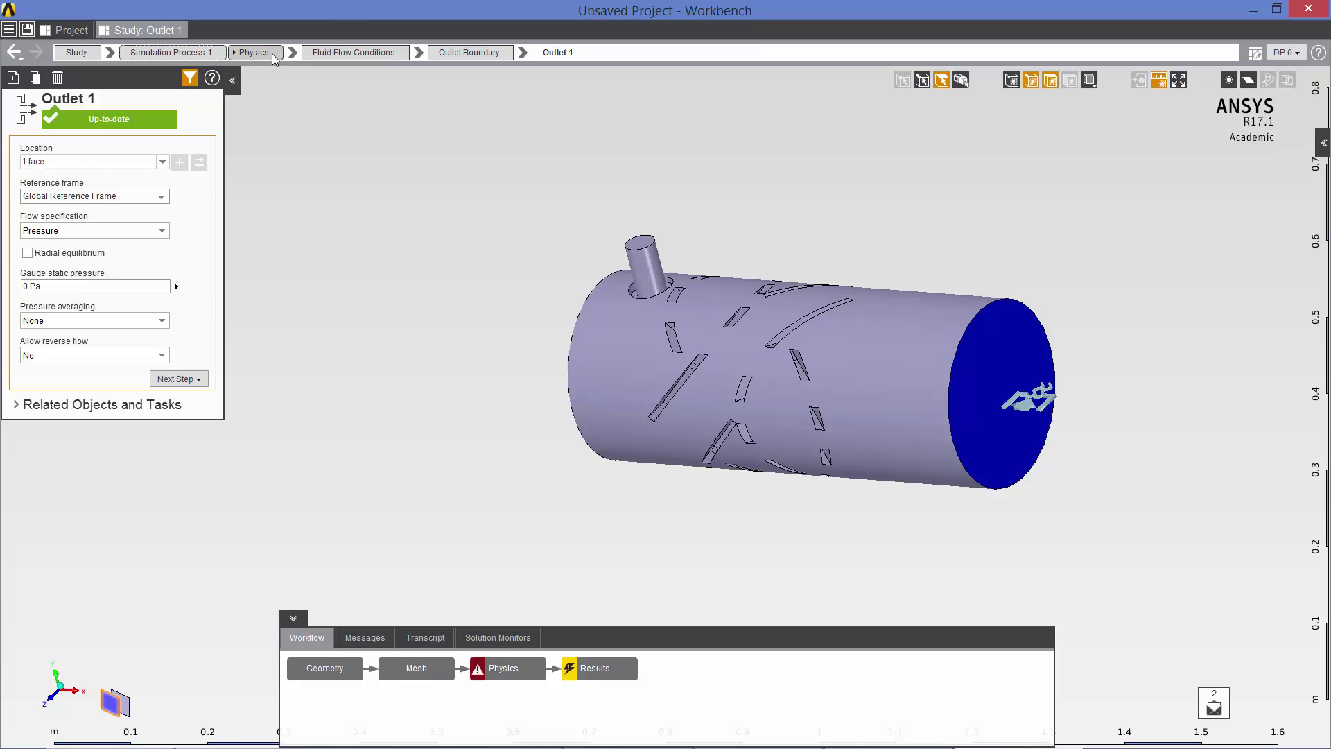
# Step: Add a Wall condition on the remaining surfaces
pyautogui.click(336, 52)
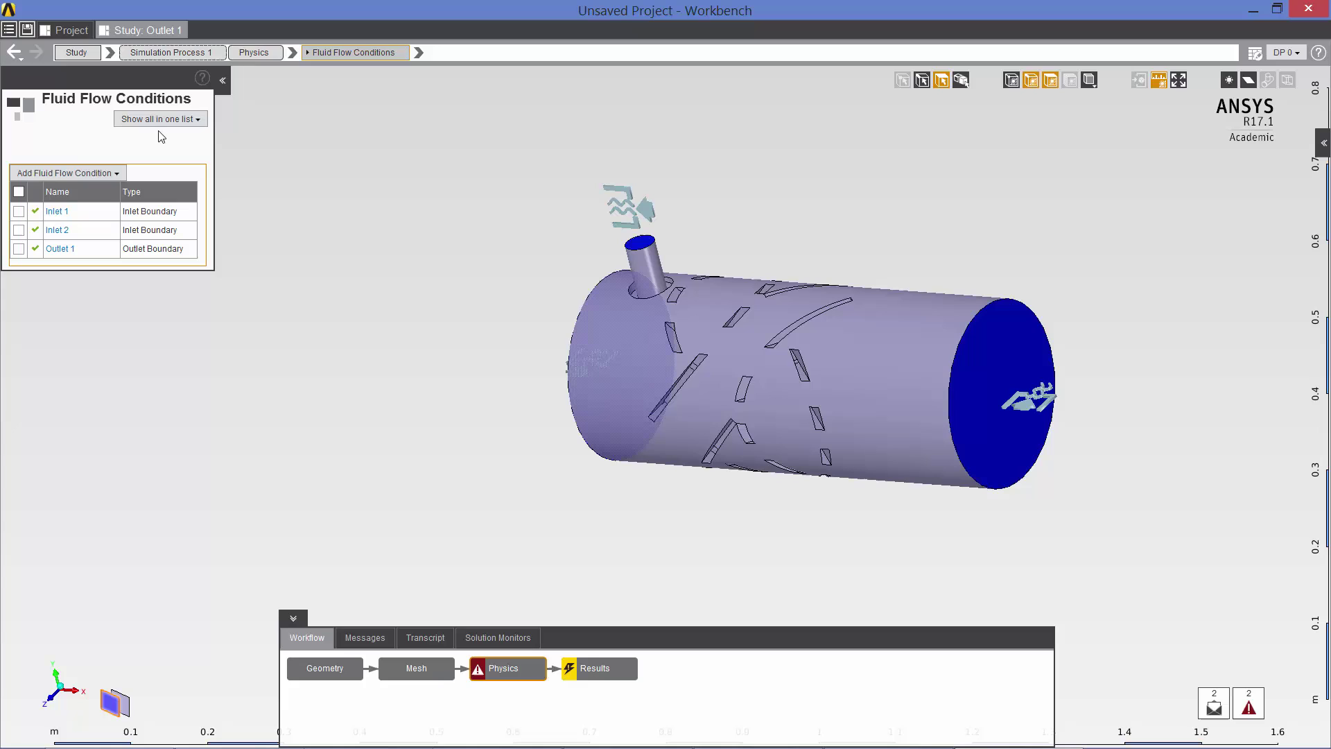
pyautogui.click(61, 173)
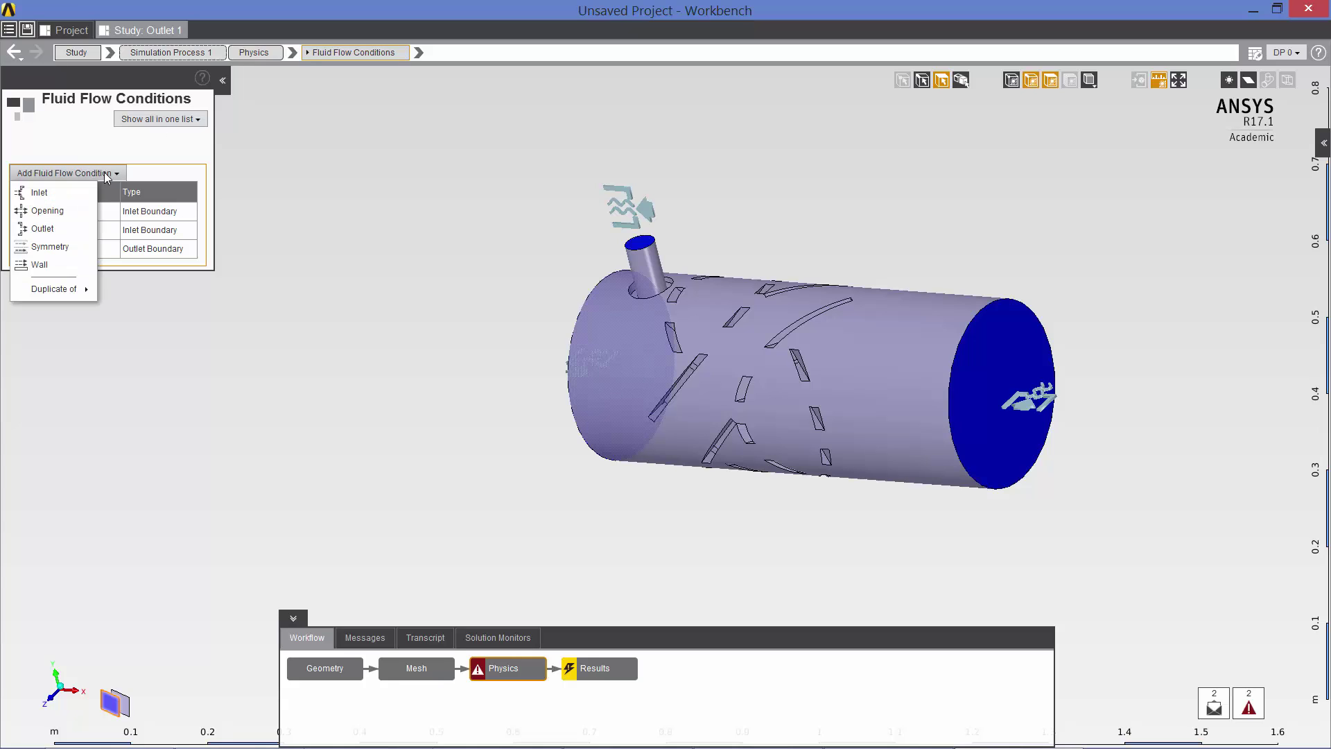
pyautogui.click(40, 264)
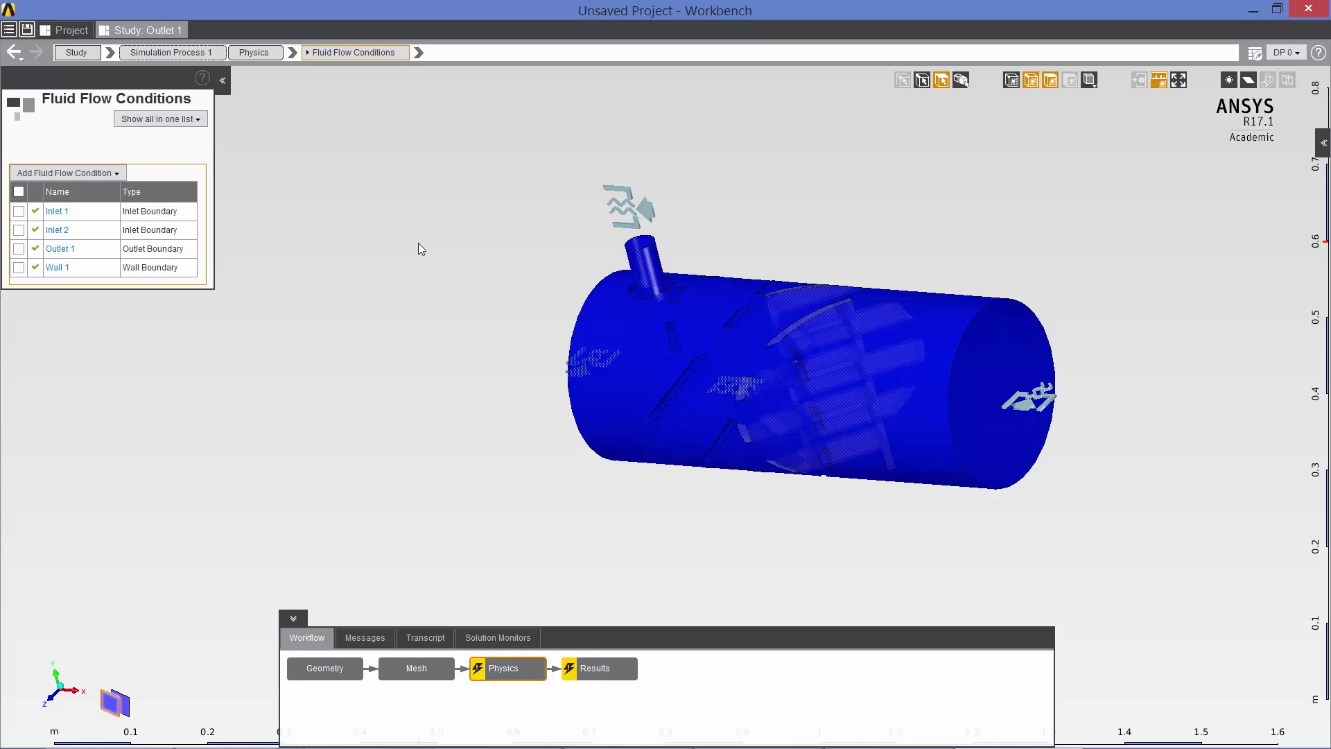
pyautogui.click(251, 54)
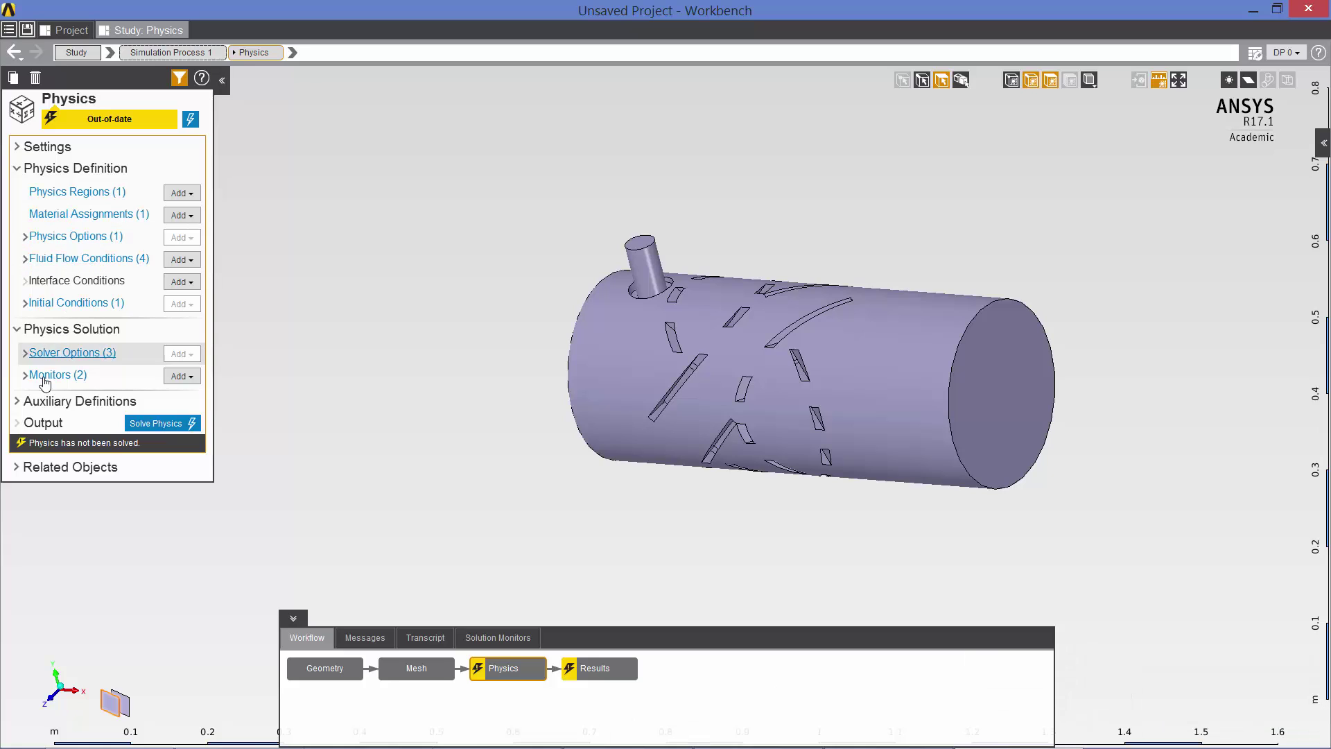
# Step: Set Solution Controls 1 maximum number of iterations to 400
pyautogui.click(75, 355)
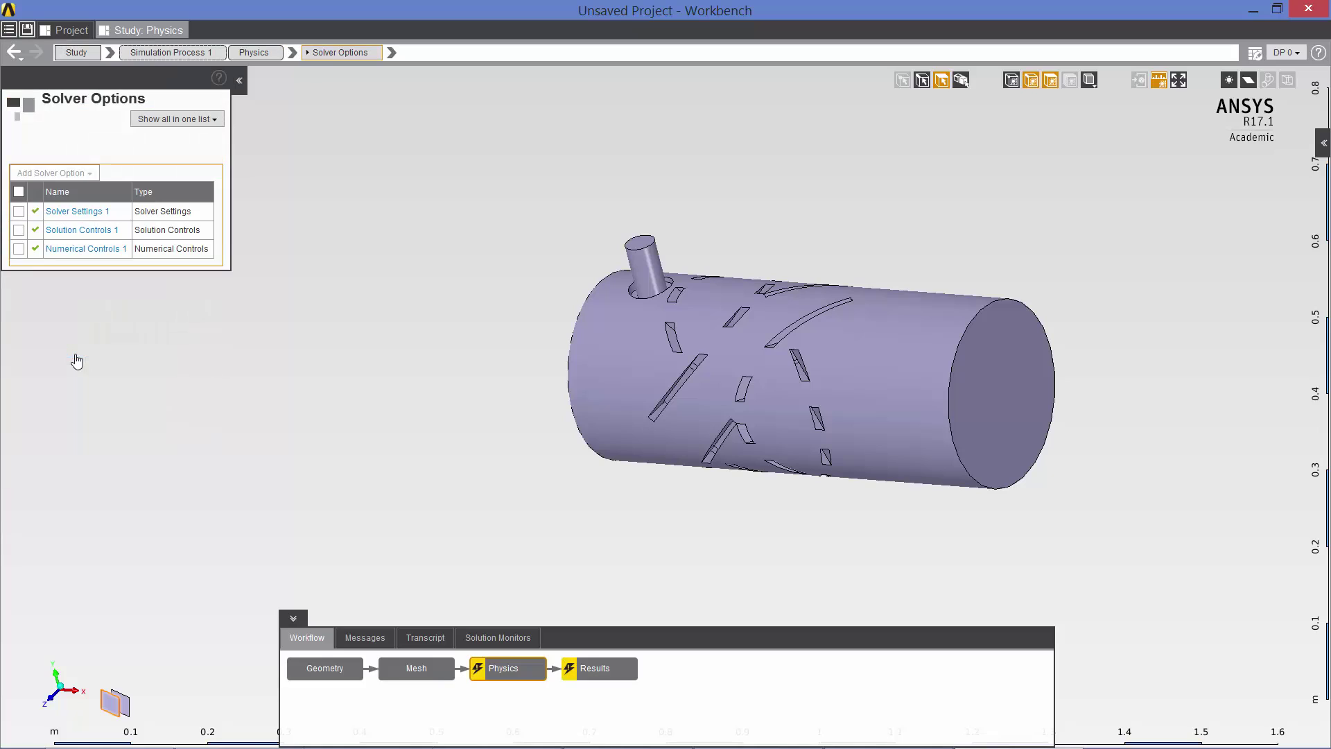
pyautogui.click(88, 230)
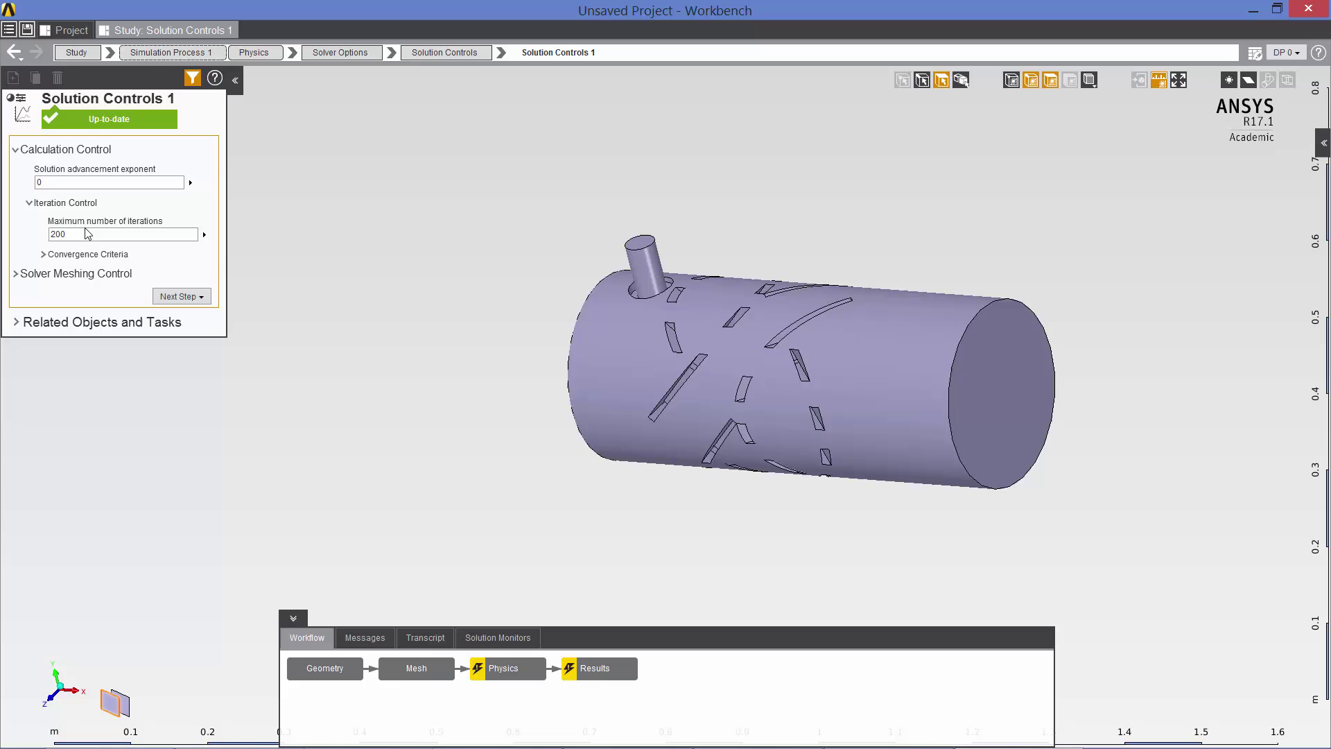
pyautogui.doubleClick(59, 233)
pyautogui.write('40')
pyautogui.press('Return')
# Step: Solve the physics and monitor the convergence residuals
pyautogui.click(255, 54)
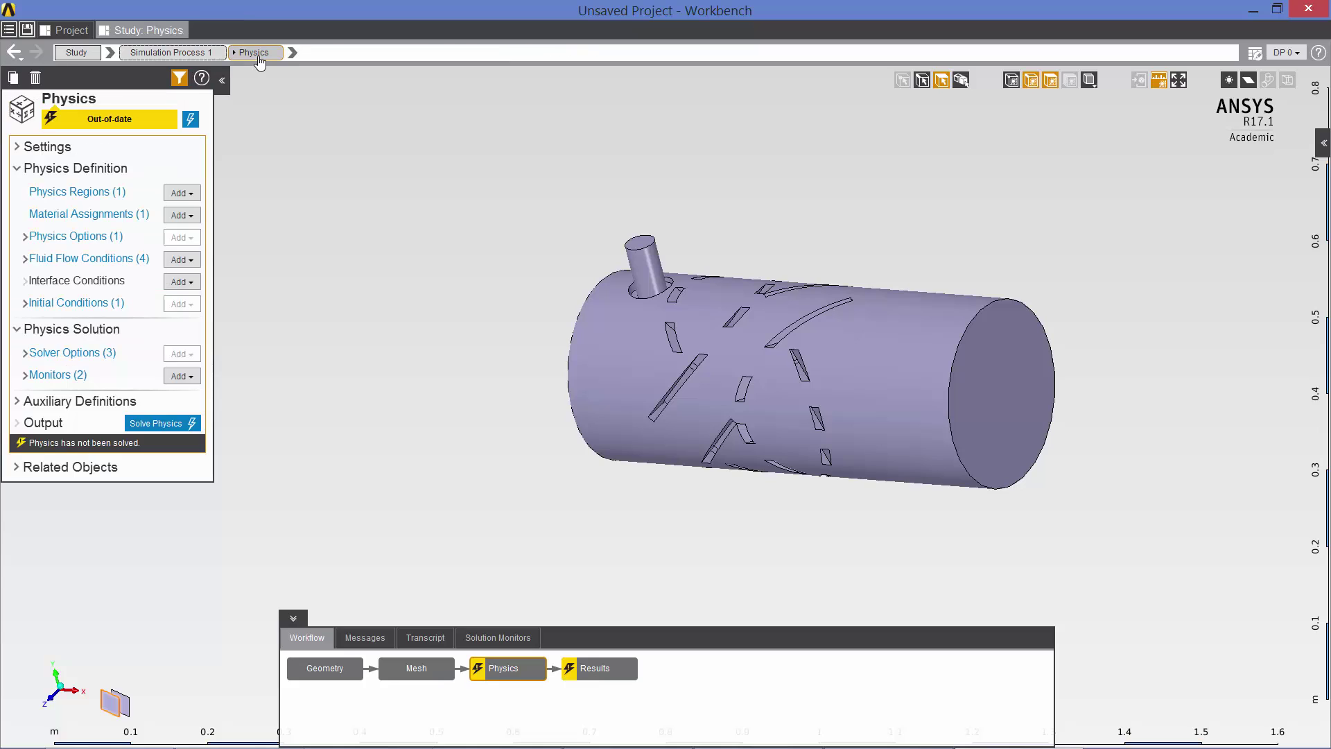
pyautogui.click(189, 122)
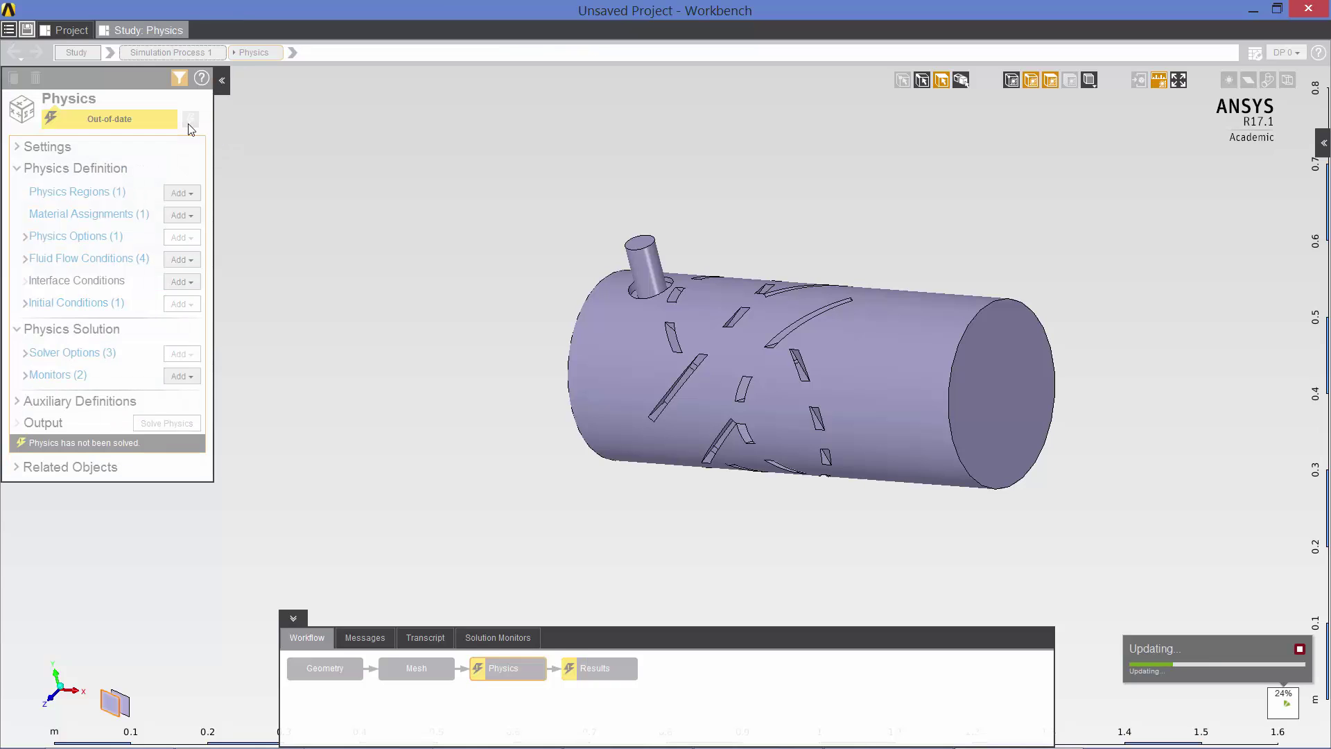
pyautogui.click(488, 636)
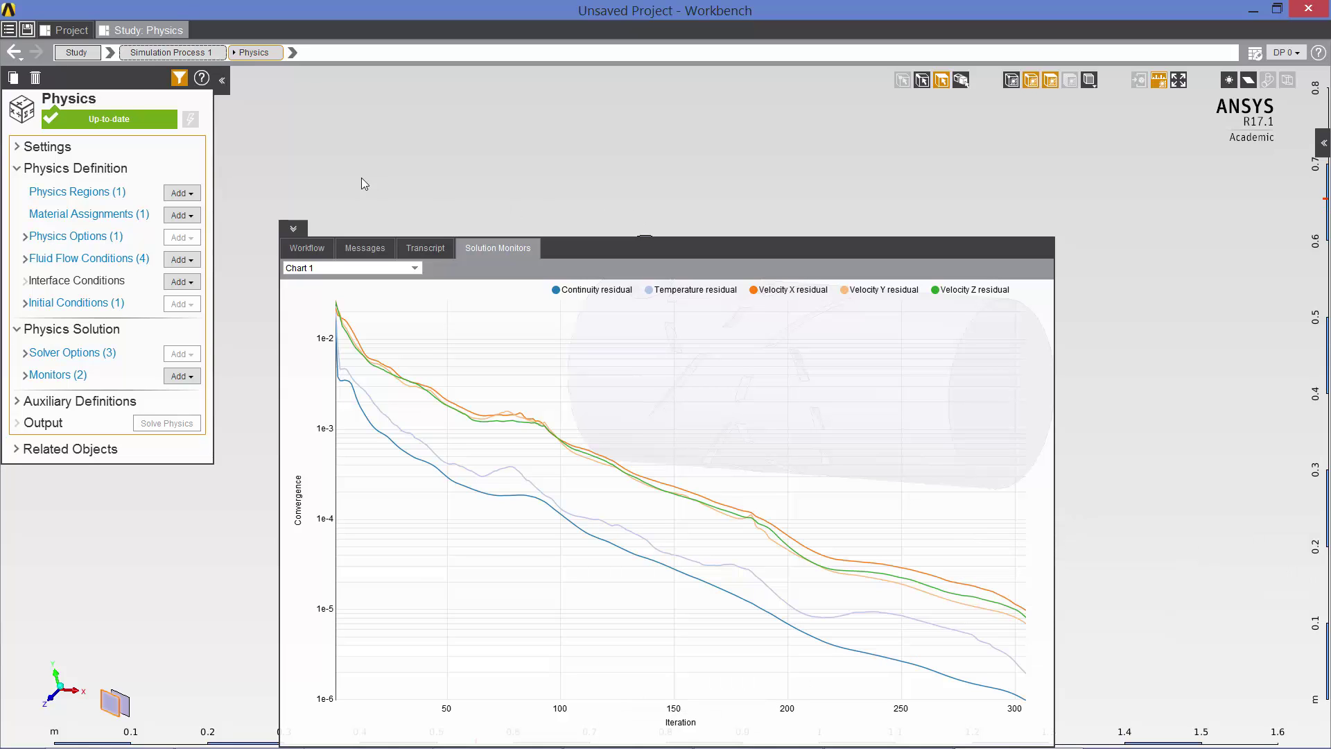
# Step: Evaluate the simulation results in the Results task
pyautogui.click(167, 52)
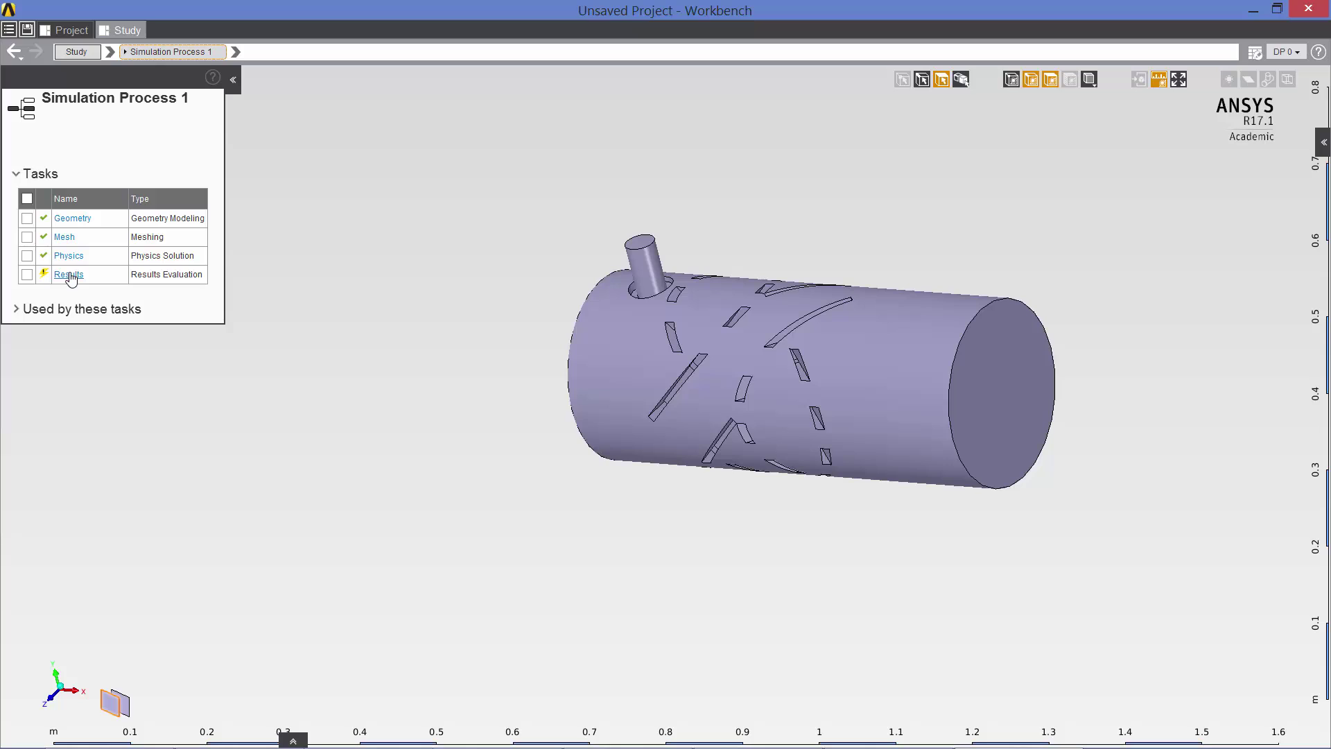
pyautogui.click(69, 275)
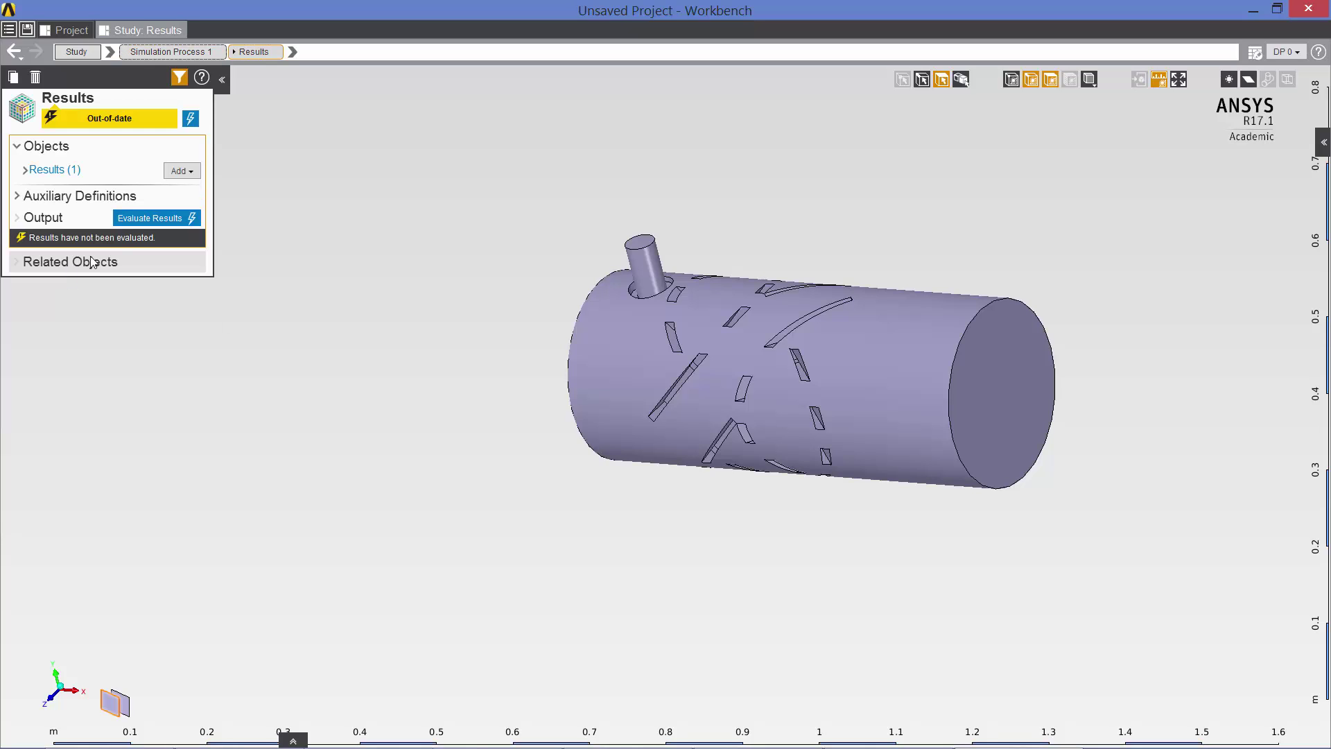
pyautogui.click(149, 219)
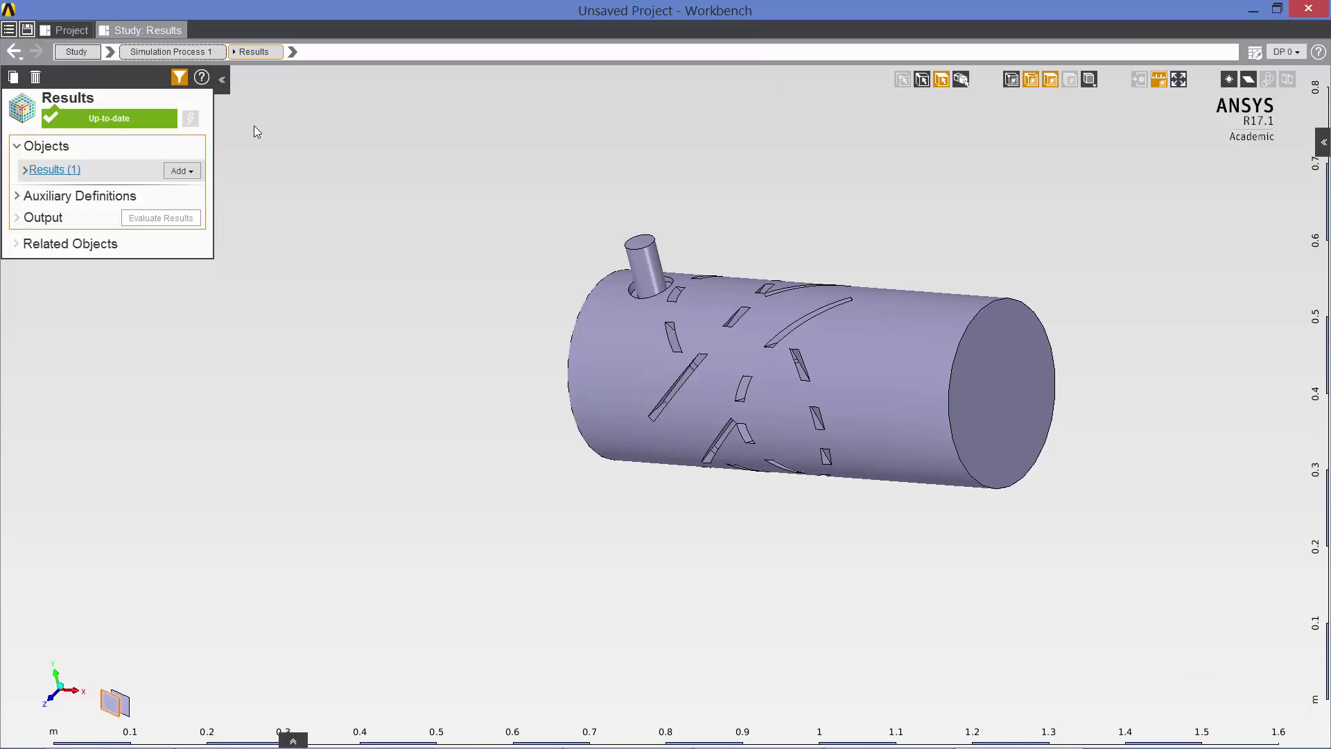
# Step: Set the Velocity vectors to a maximum of 200 symbols and re-evaluate
pyautogui.click(58, 171)
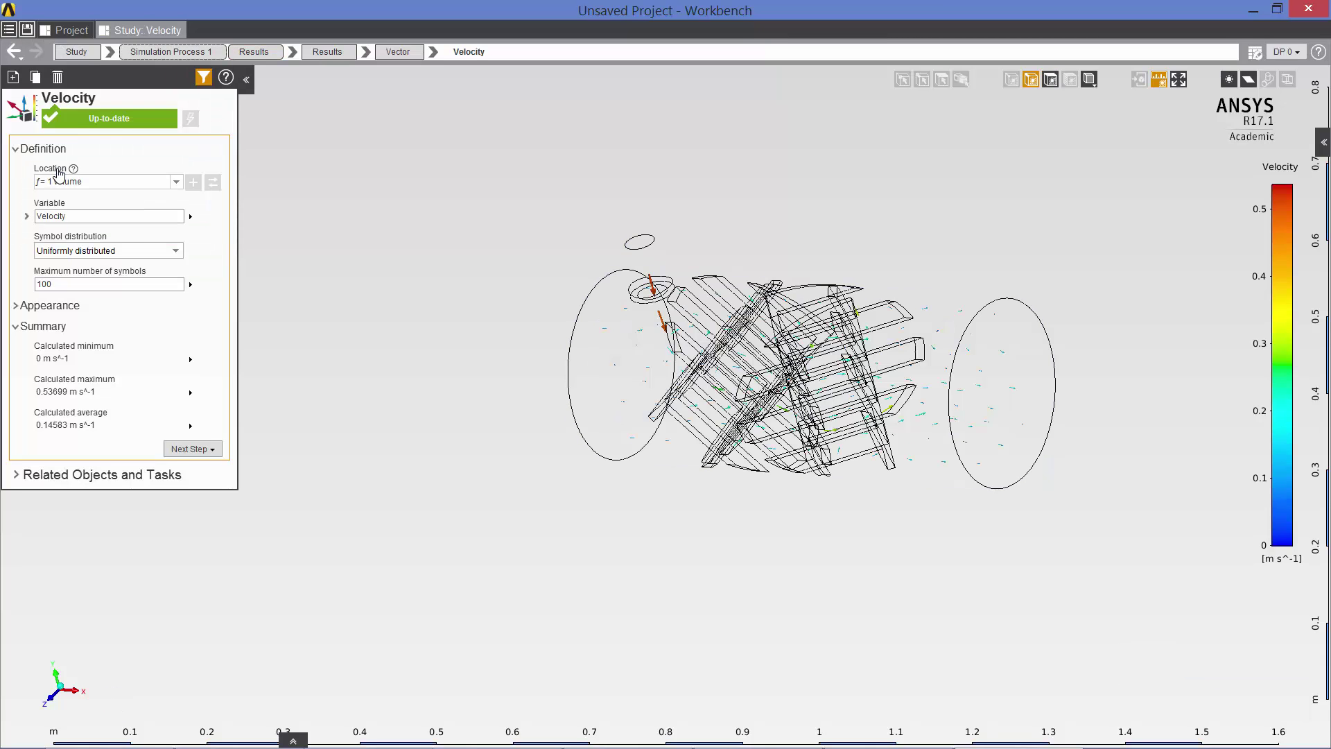
pyautogui.doubleClick(42, 283)
pyautogui.write('200')
pyautogui.press('Return')
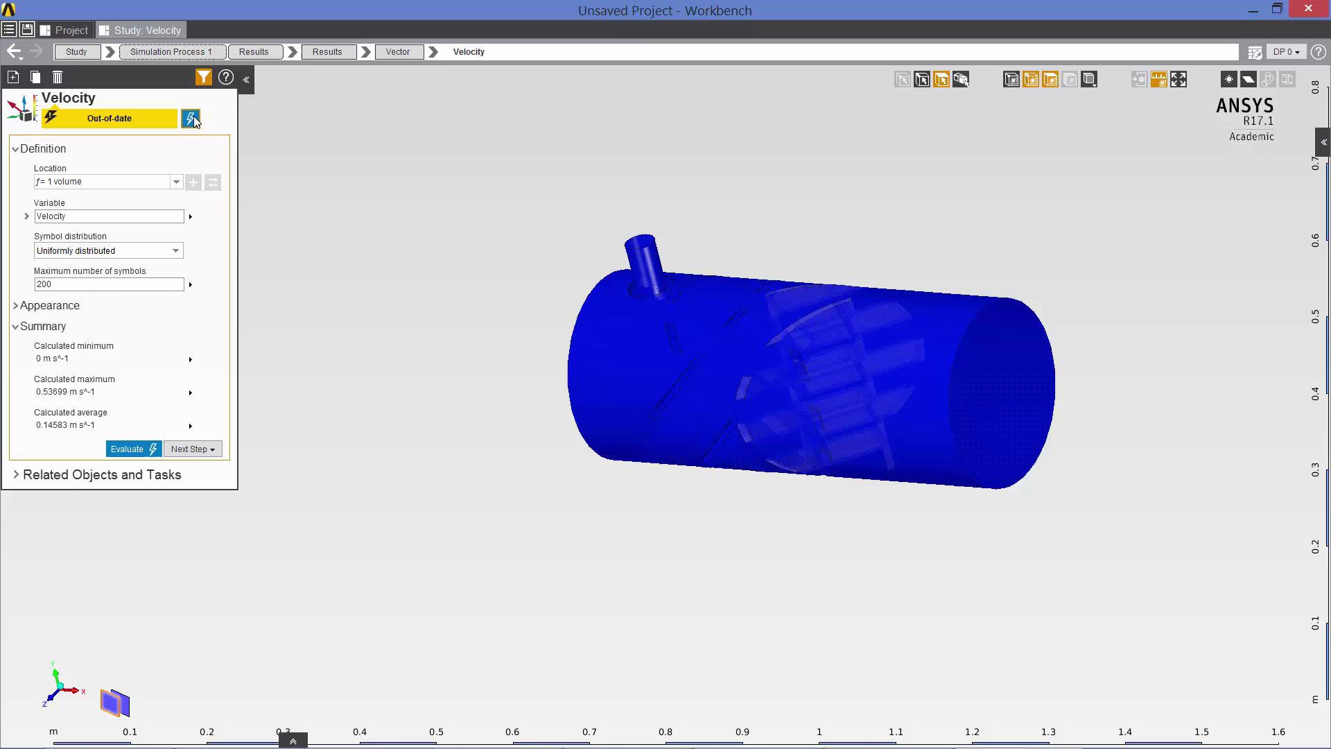
pyautogui.click(194, 118)
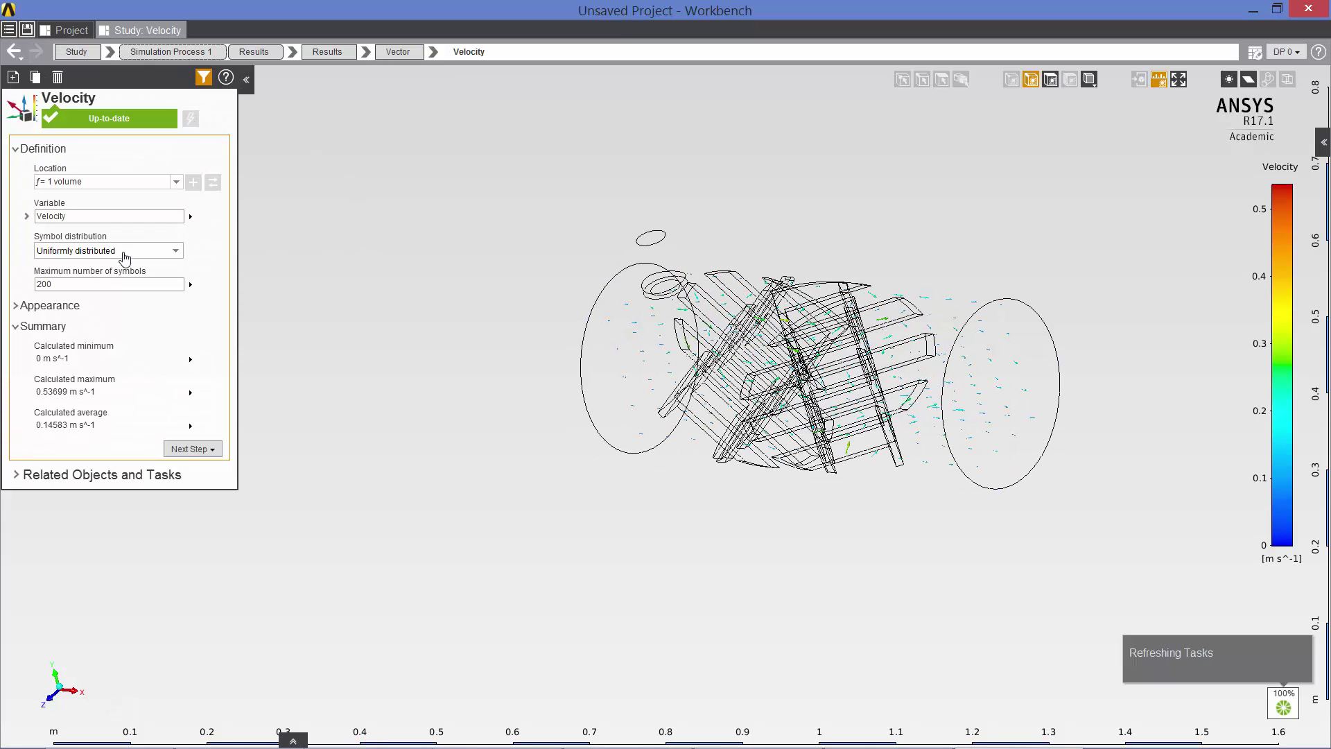
# Step: Enlarge the velocity arrows to symbol sizing 5
pyautogui.click(47, 310)
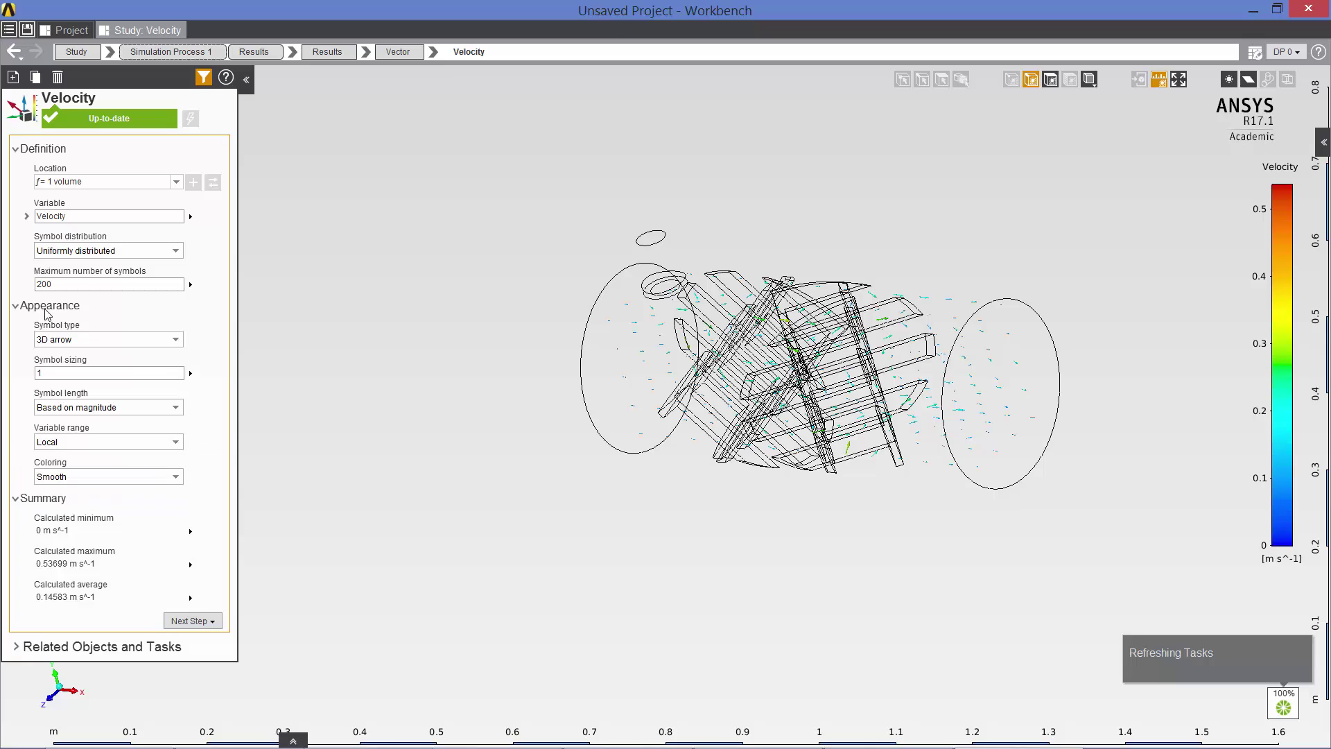
pyautogui.click(55, 373)
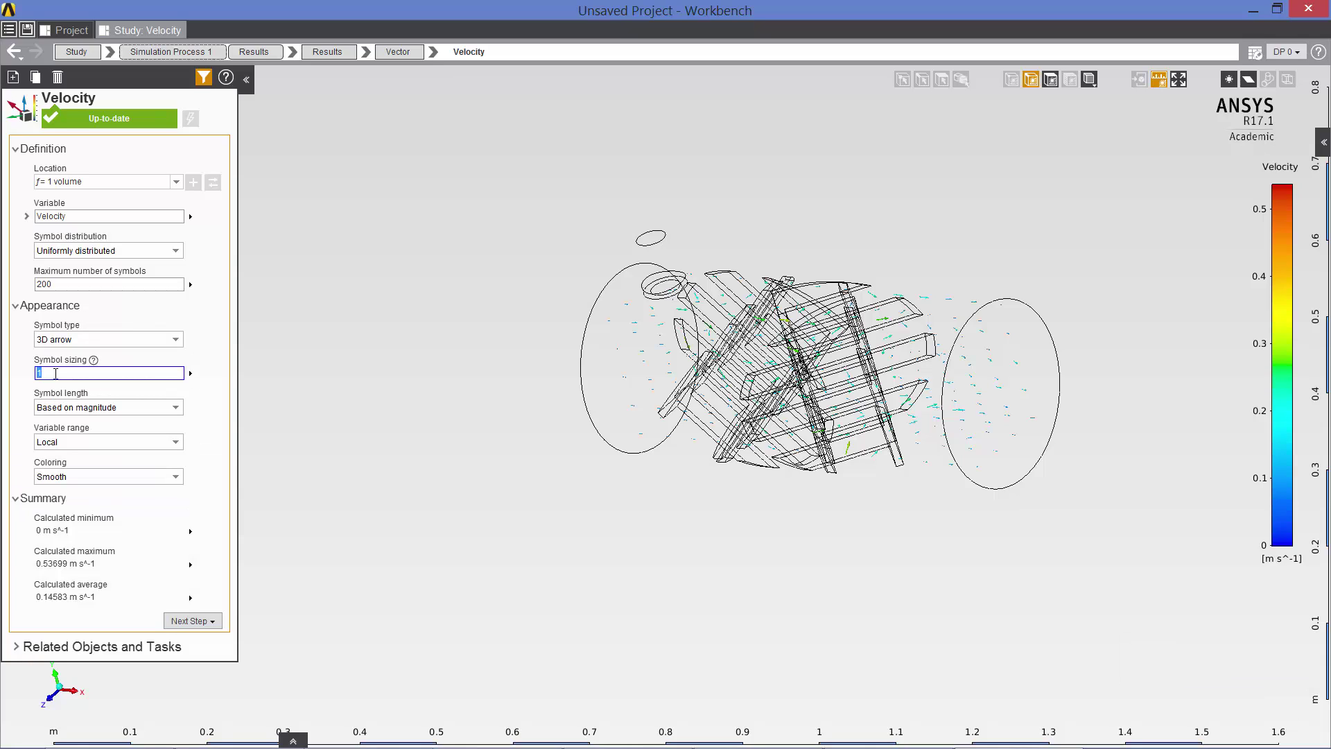
pyautogui.write('5')
pyautogui.press('Return')
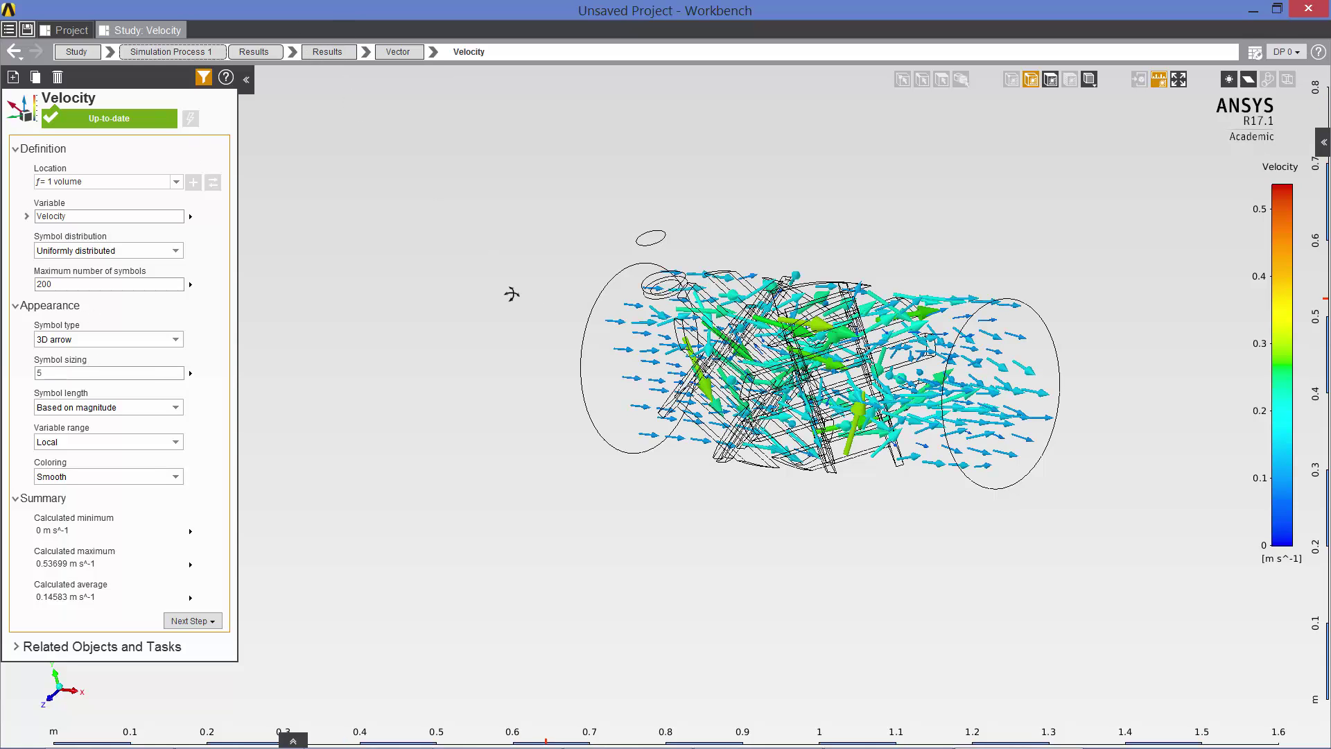
pyautogui.moveTo(511, 294); pyautogui.dragTo(457, 321)
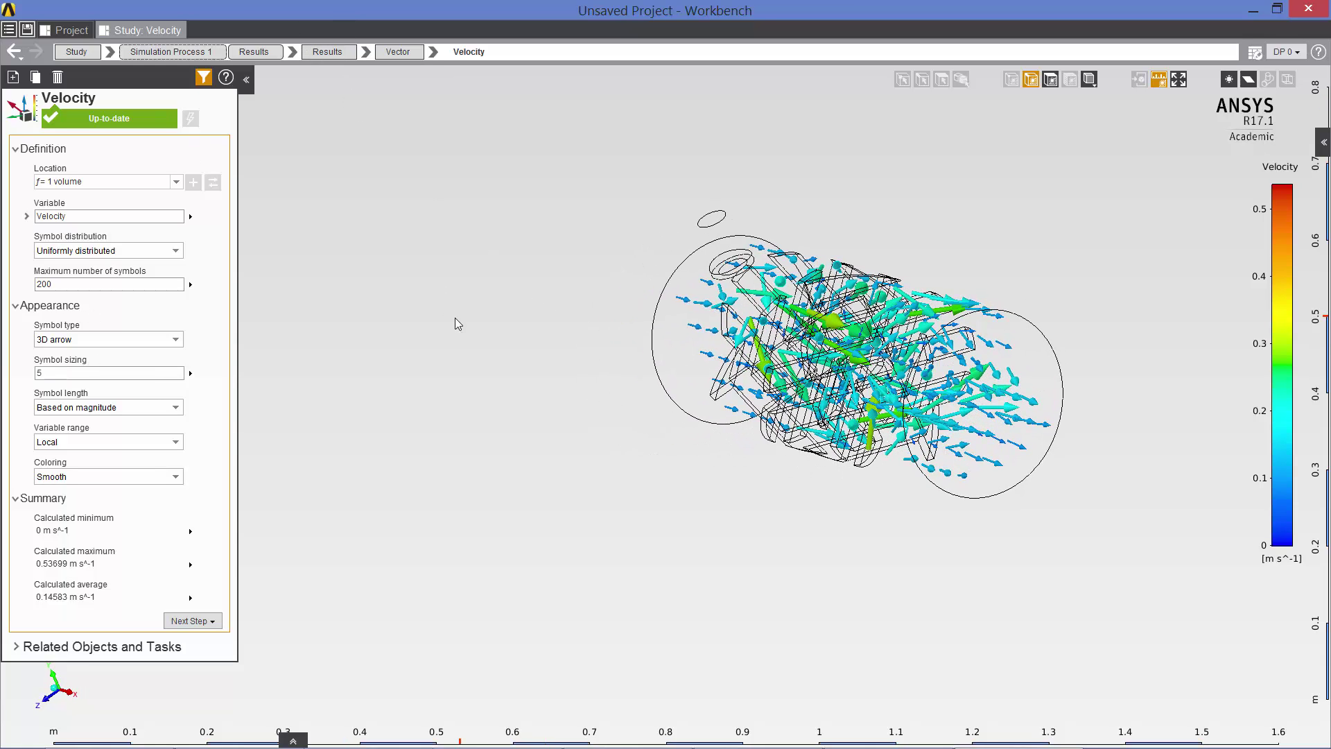
# Step: Add Streamline 1 seeded from the inlet pipe's top face and evaluate it, timed 0 to 4.3826 s
pyautogui.click(340, 52)
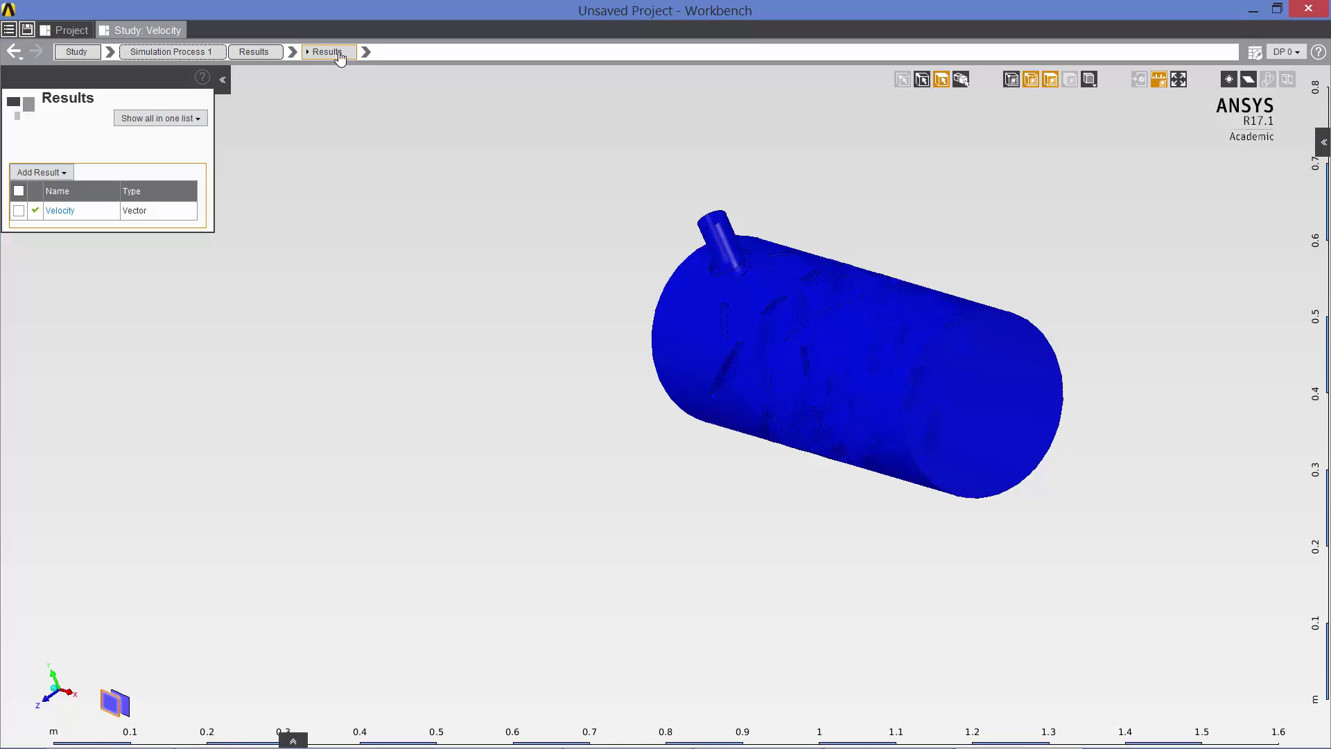
pyautogui.click(61, 172)
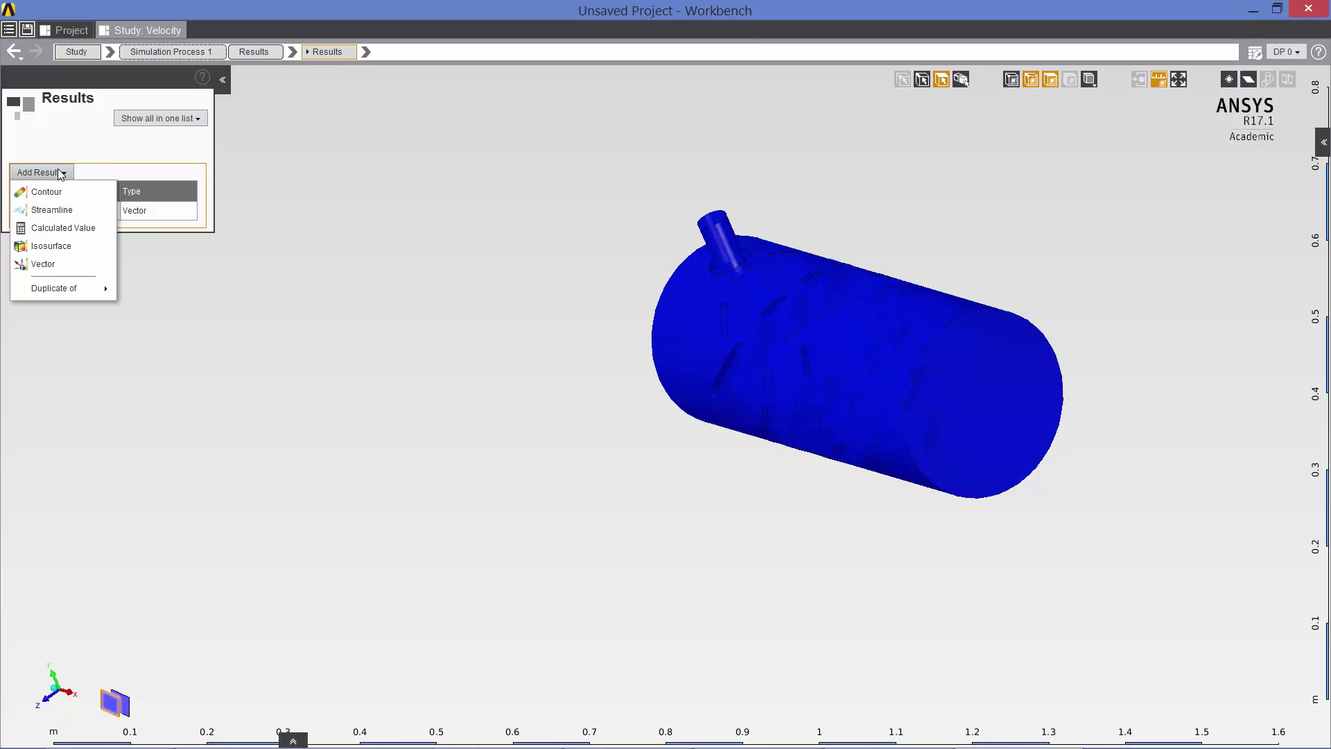
pyautogui.click(53, 210)
pyautogui.click(77, 229)
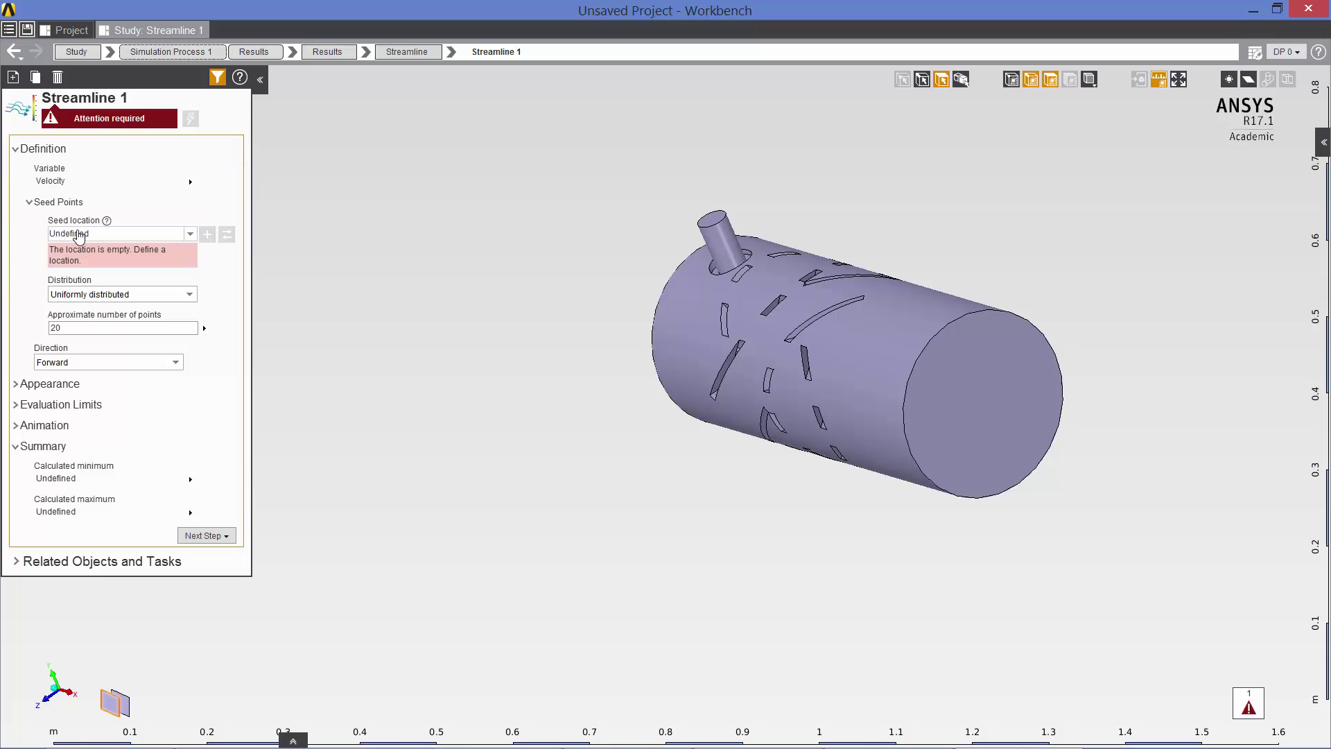
pyautogui.click(713, 220)
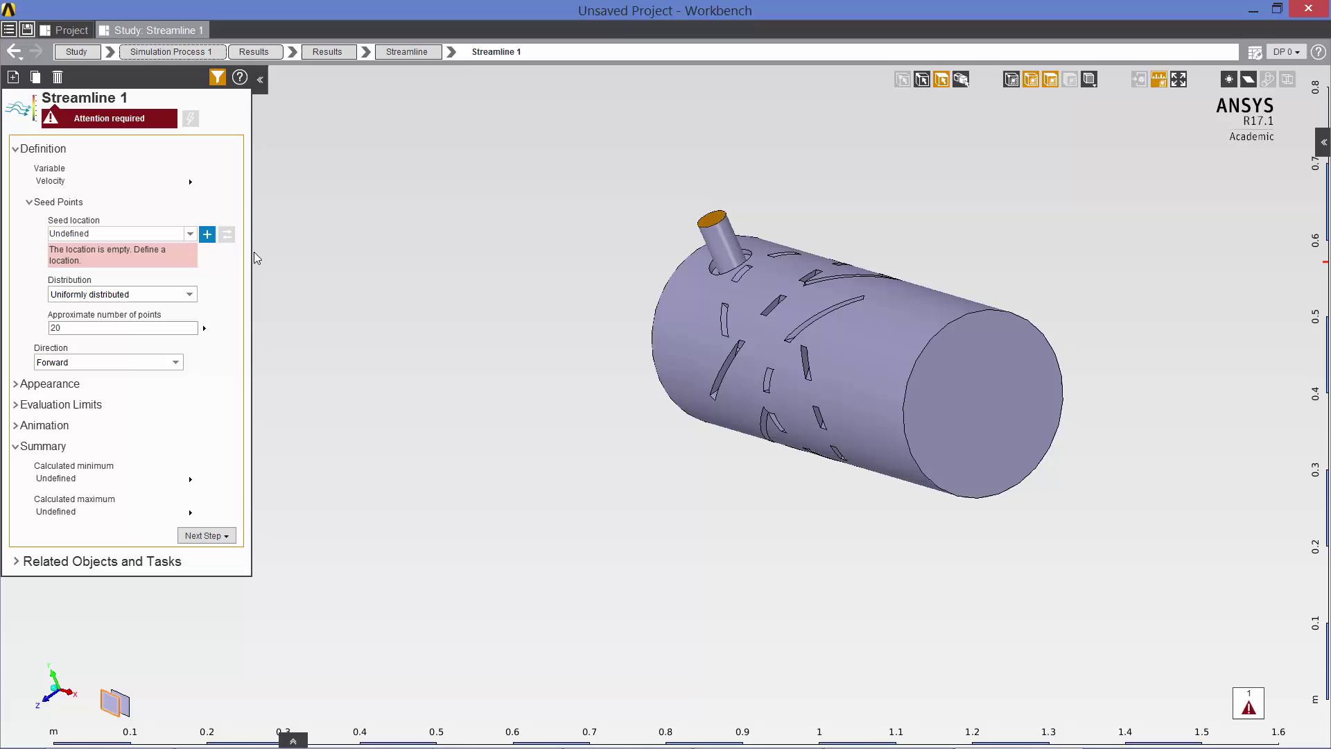
pyautogui.click(208, 234)
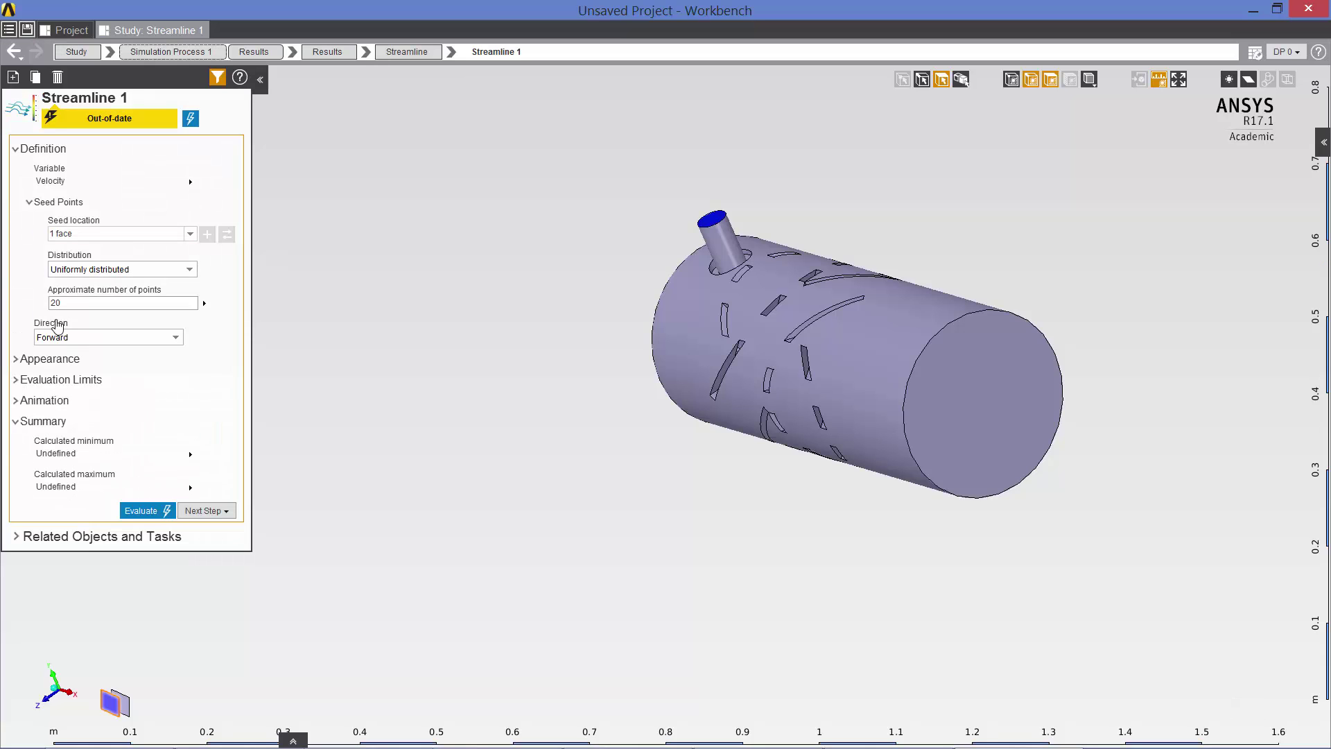
pyautogui.click(144, 512)
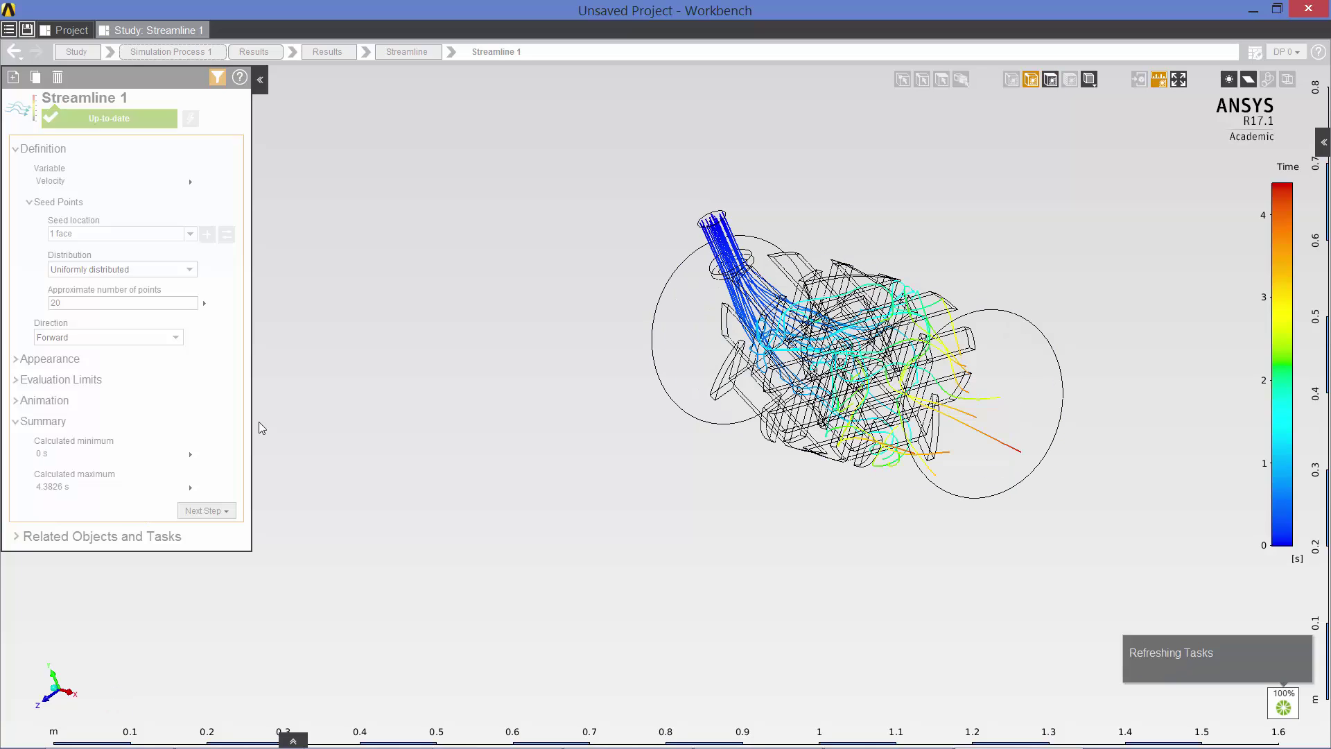
pyautogui.moveTo(502, 302); pyautogui.dragTo(534, 310, button='middle')
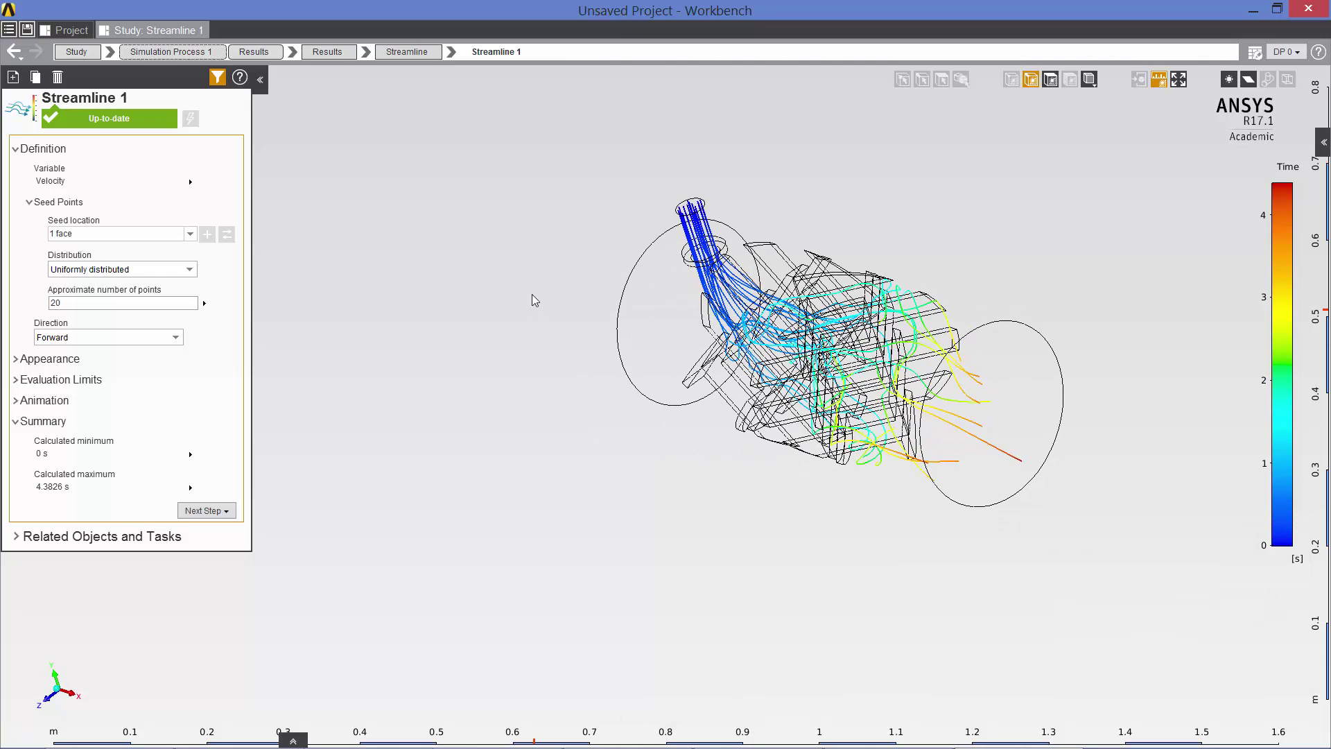
# Step: Add Contour 1 and create construction Plane 1 at the origin as its location
pyautogui.click(329, 52)
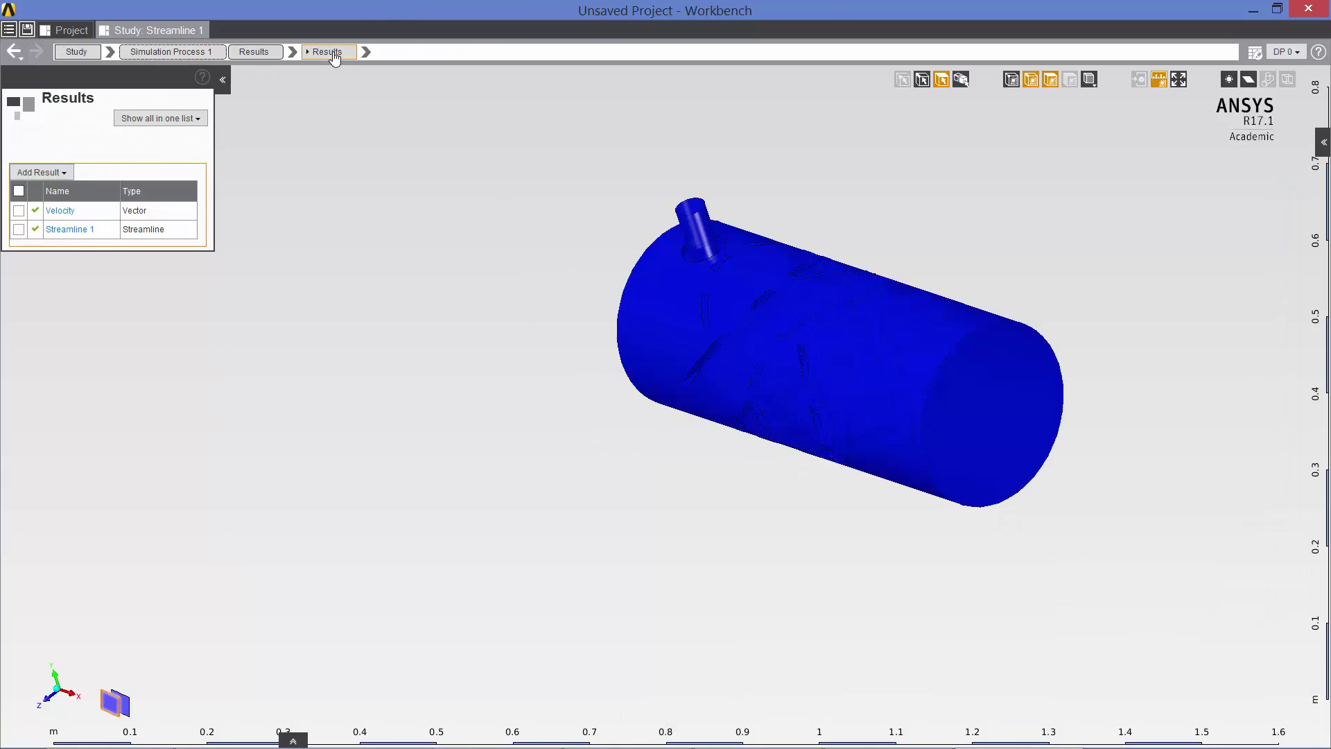
pyautogui.click(65, 171)
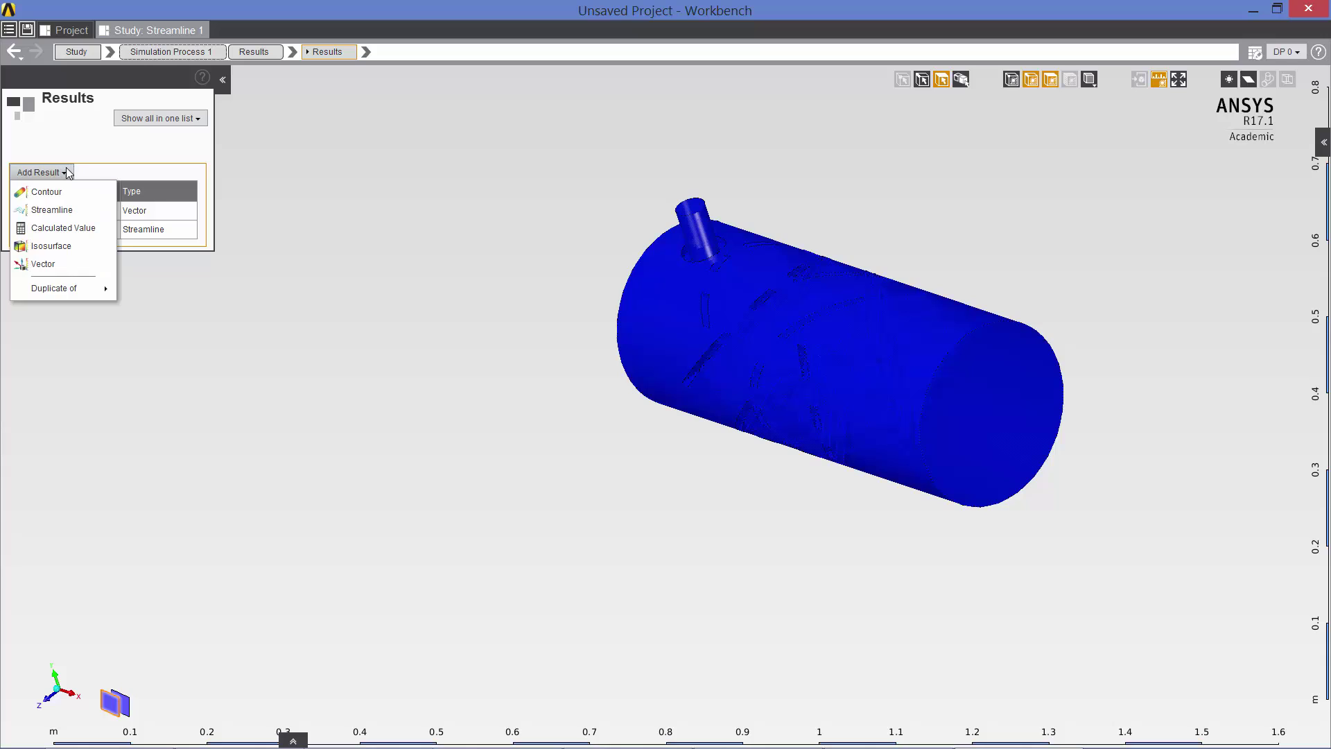
pyautogui.click(62, 189)
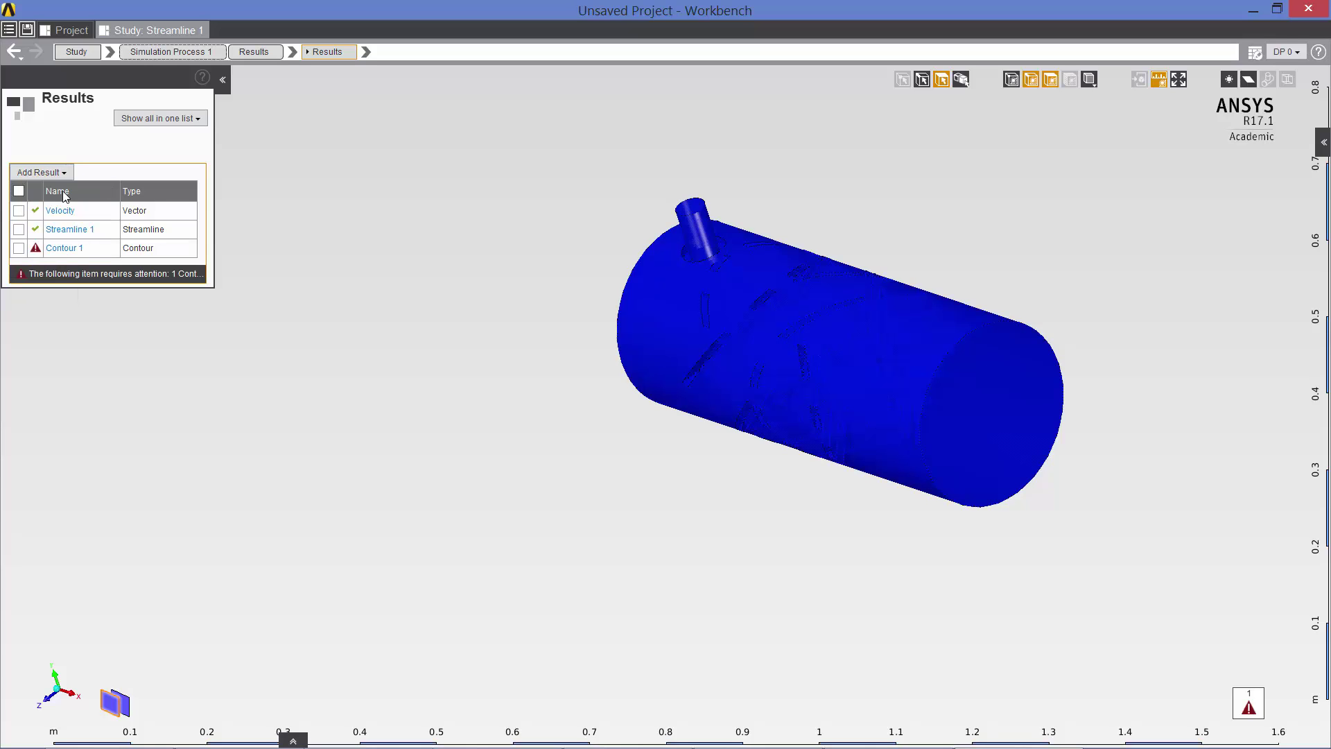
pyautogui.click(61, 248)
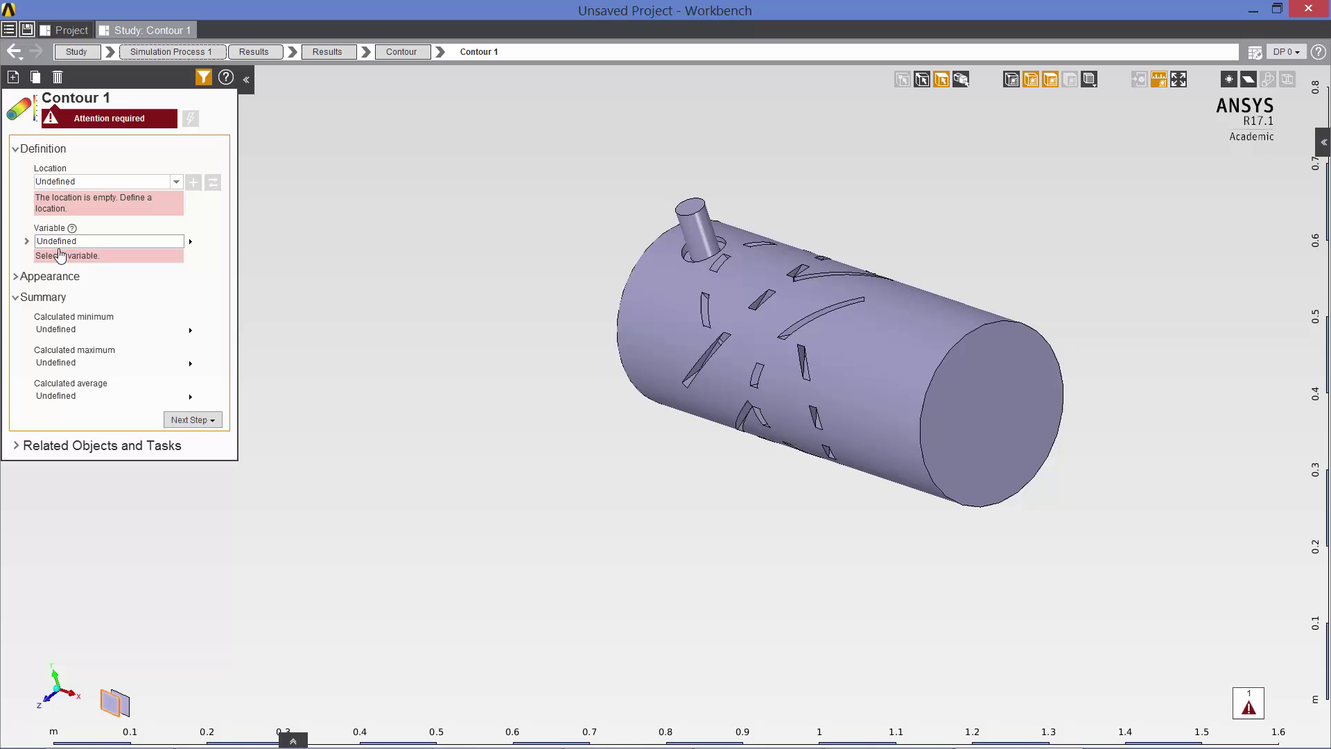
pyautogui.click(177, 182)
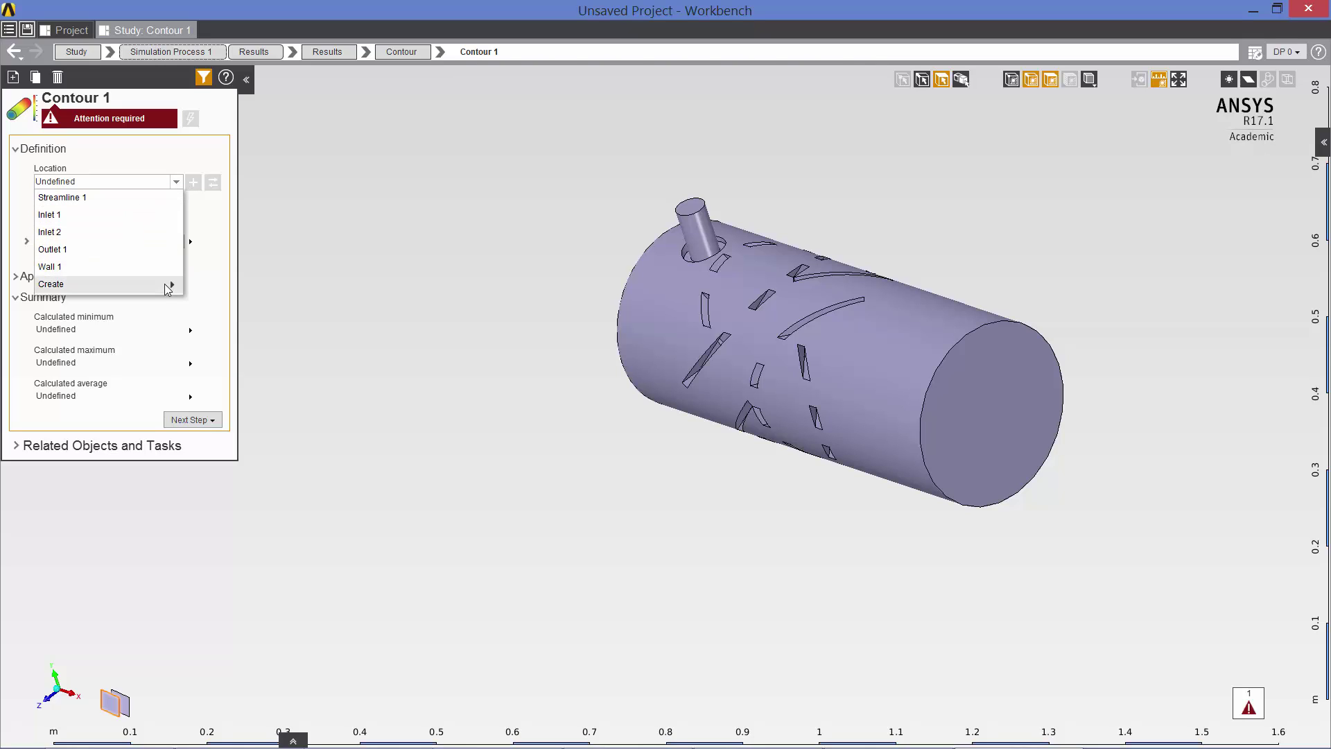
pyautogui.moveTo(163, 288)
pyautogui.click(208, 289)
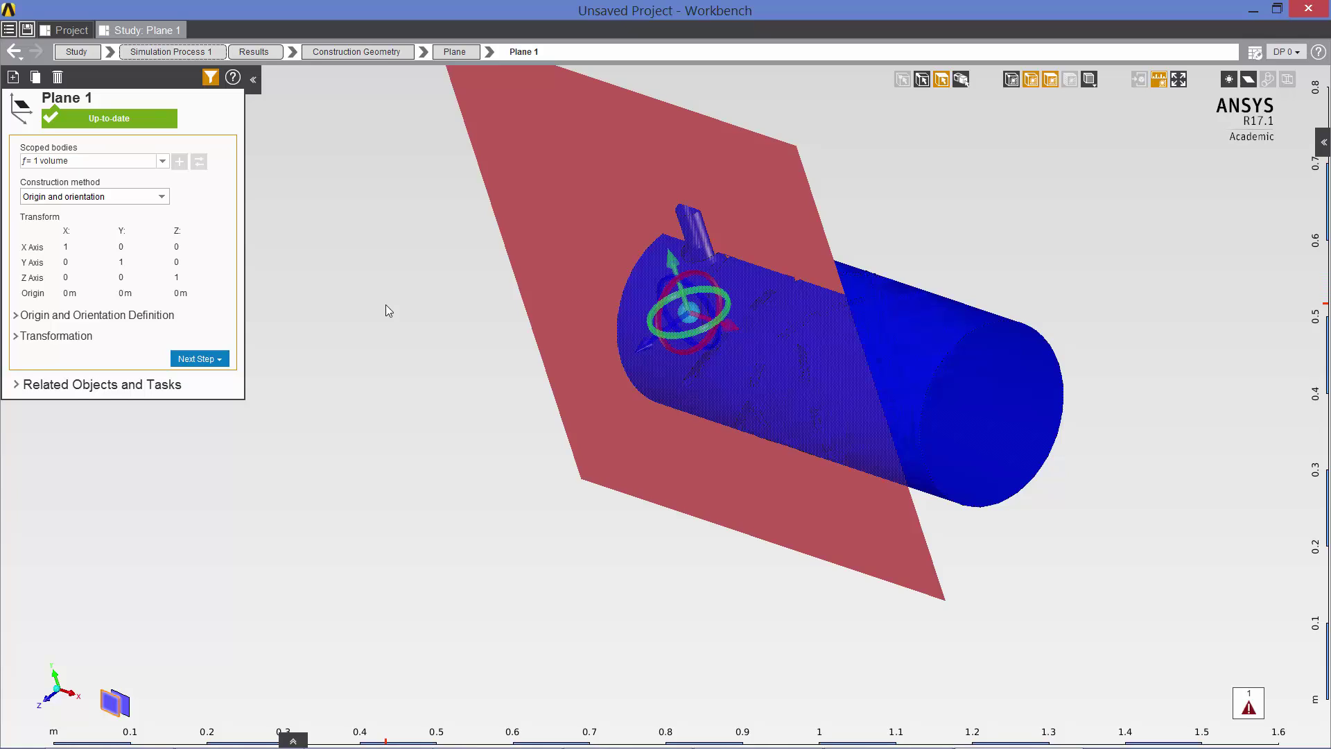
pyautogui.click(209, 361)
# Step: Evaluate Contour 1 on Plane 1 for Temperature, ranging 29.998–80.001 C, and inspect it
pyautogui.moveTo(201, 396)
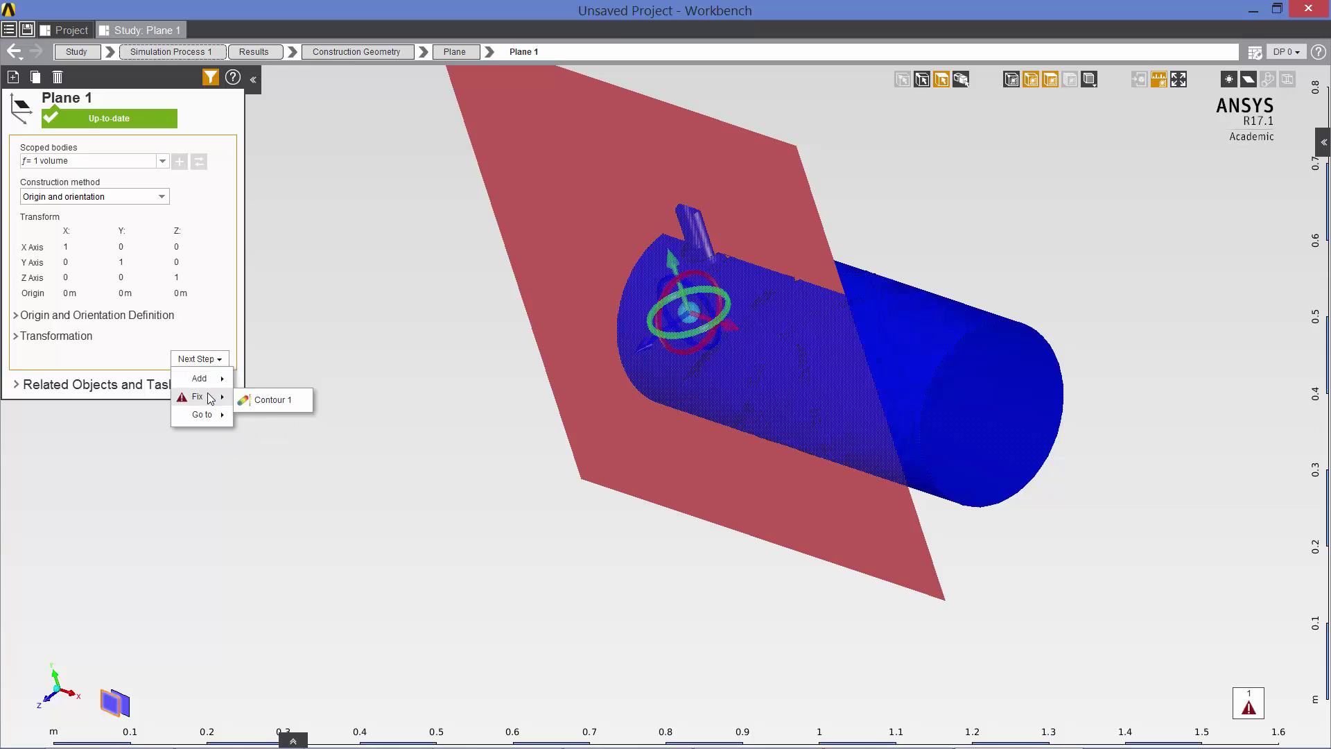
pyautogui.click(266, 405)
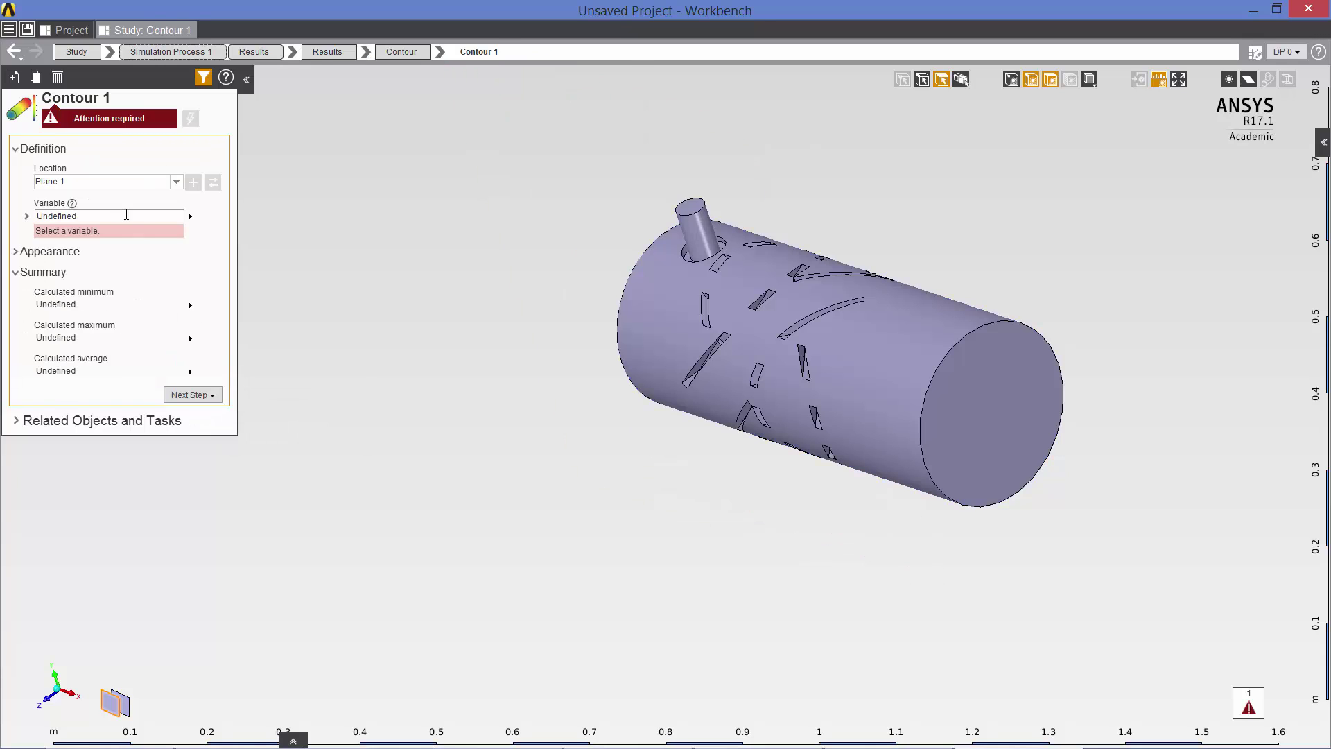
pyautogui.click(132, 216)
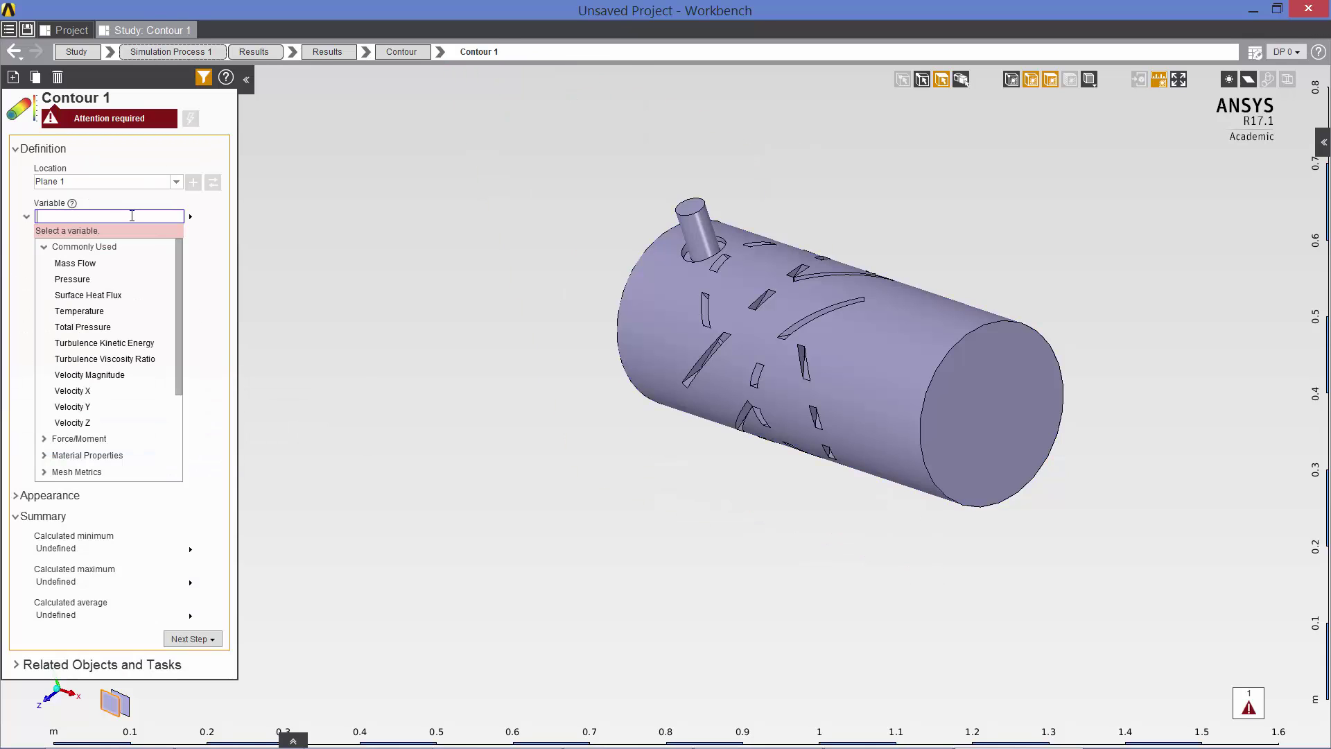
pyautogui.click(101, 312)
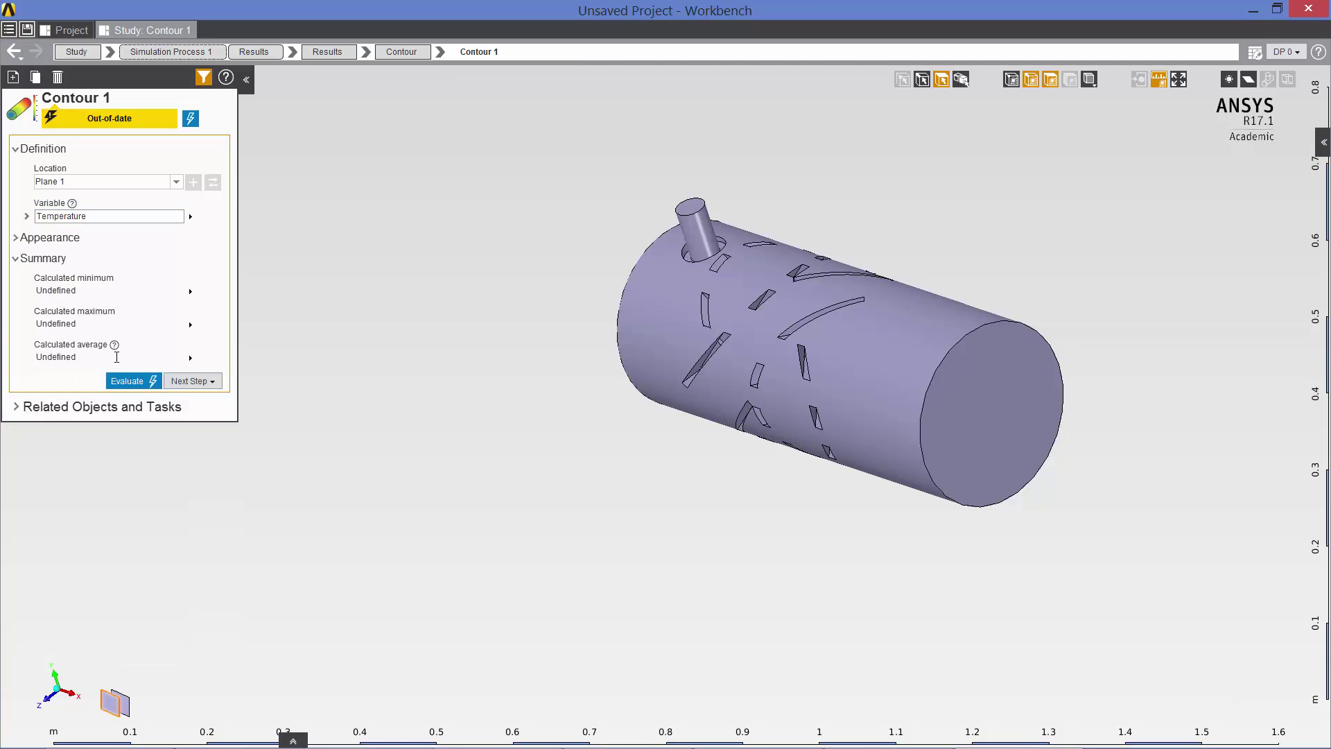
pyautogui.click(127, 381)
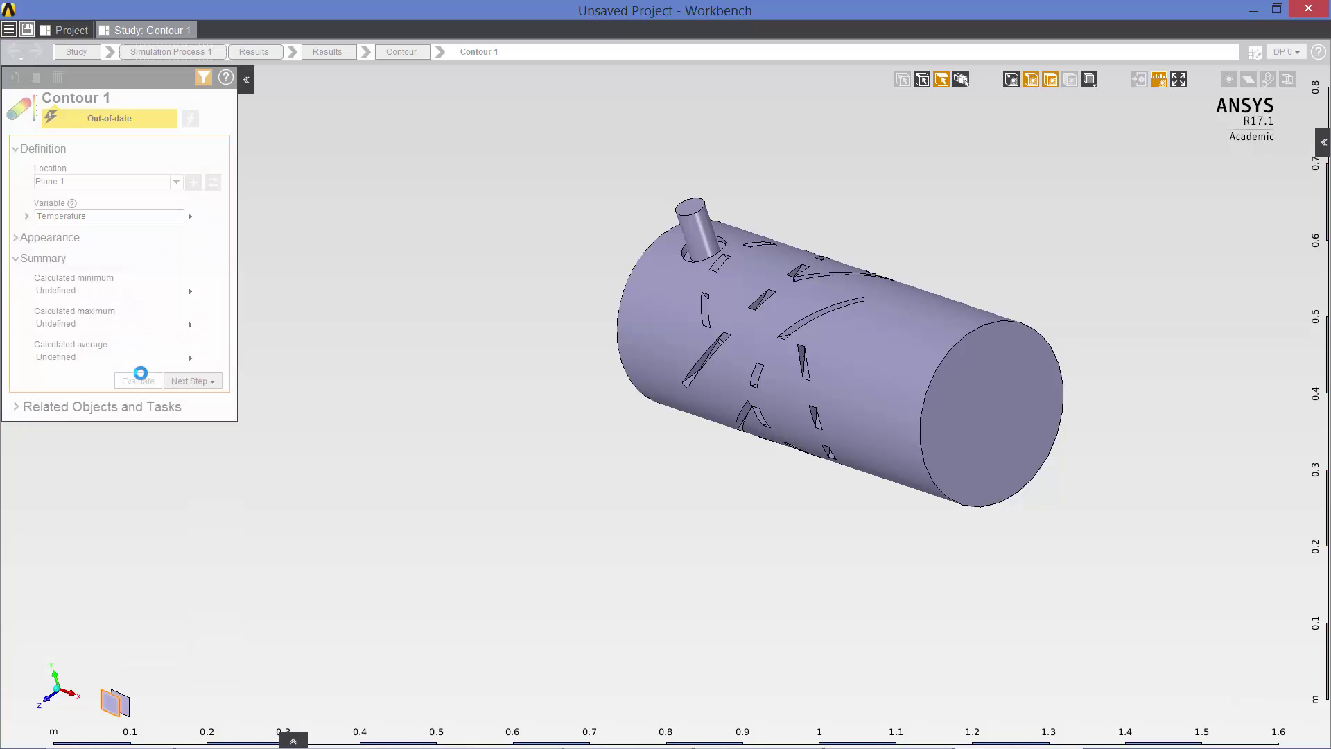
pyautogui.moveTo(797, 362); pyautogui.dragTo(678, 187, button='middle')
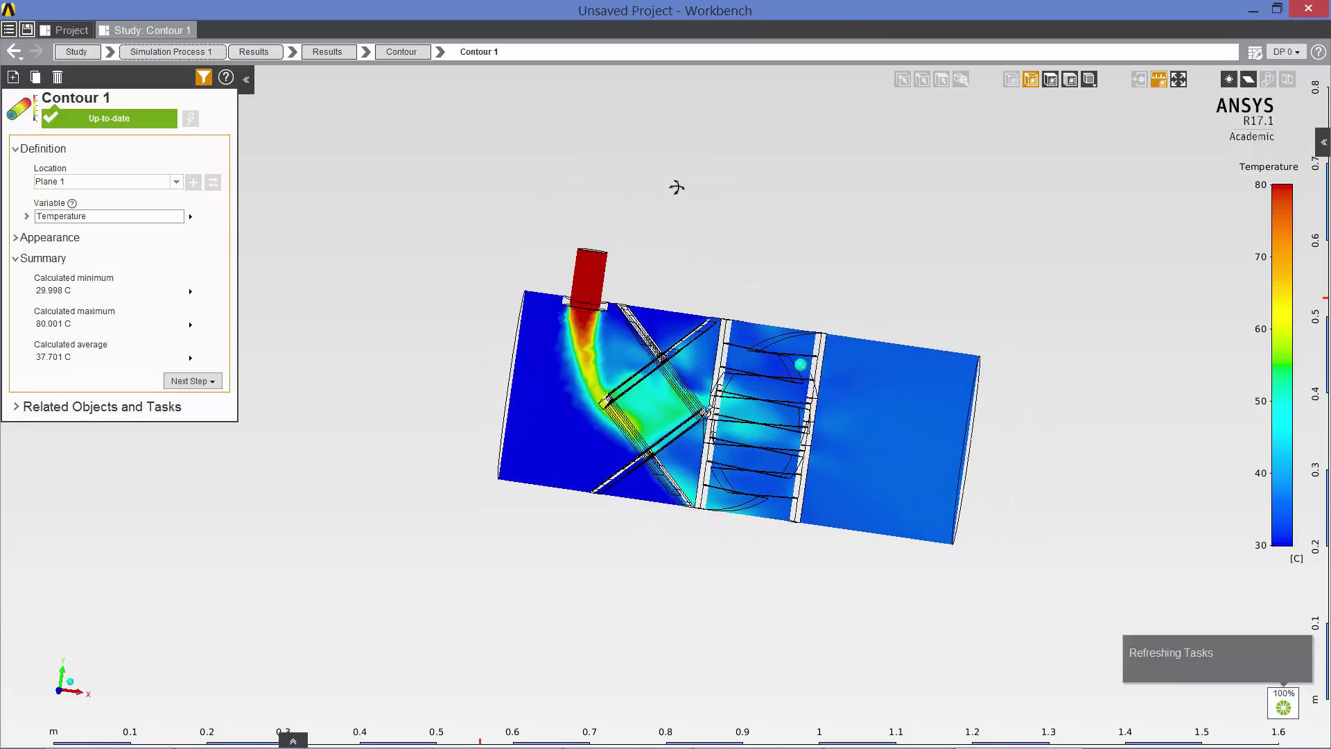
pyautogui.click(1071, 79)
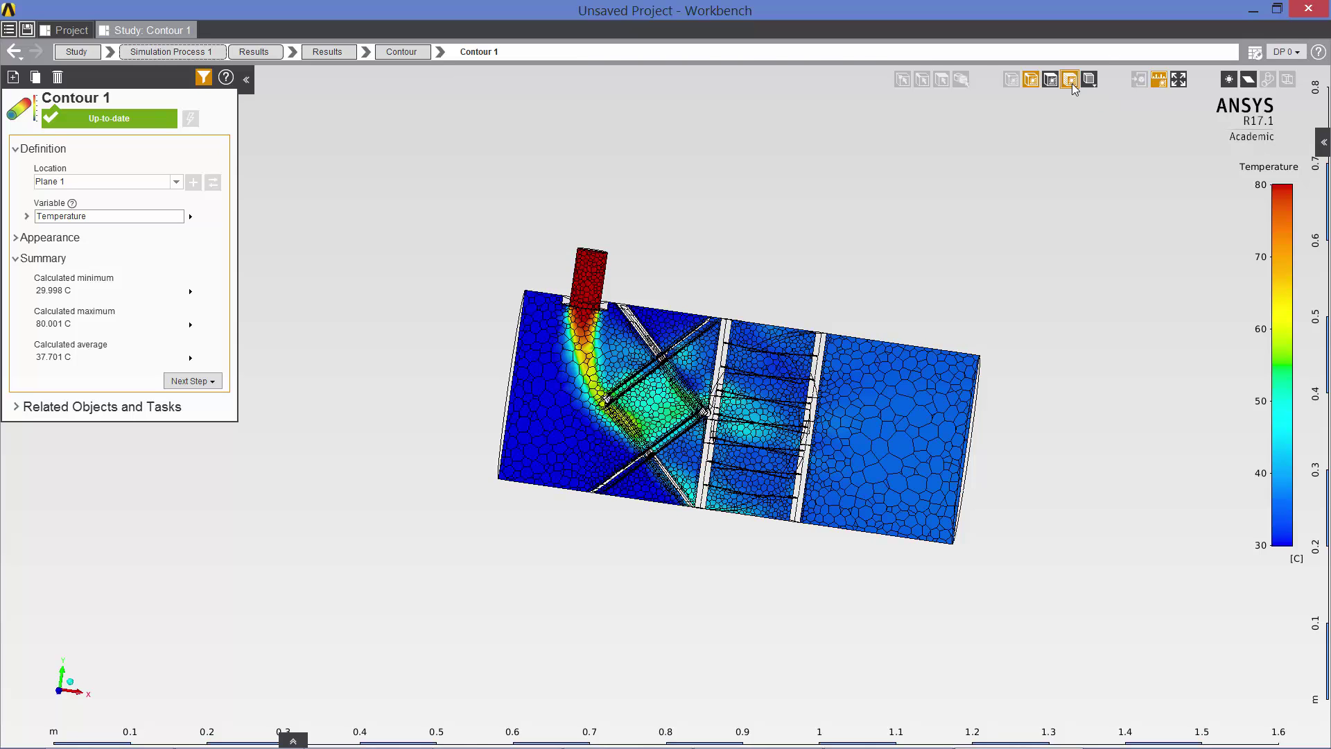
pyautogui.click(1071, 81)
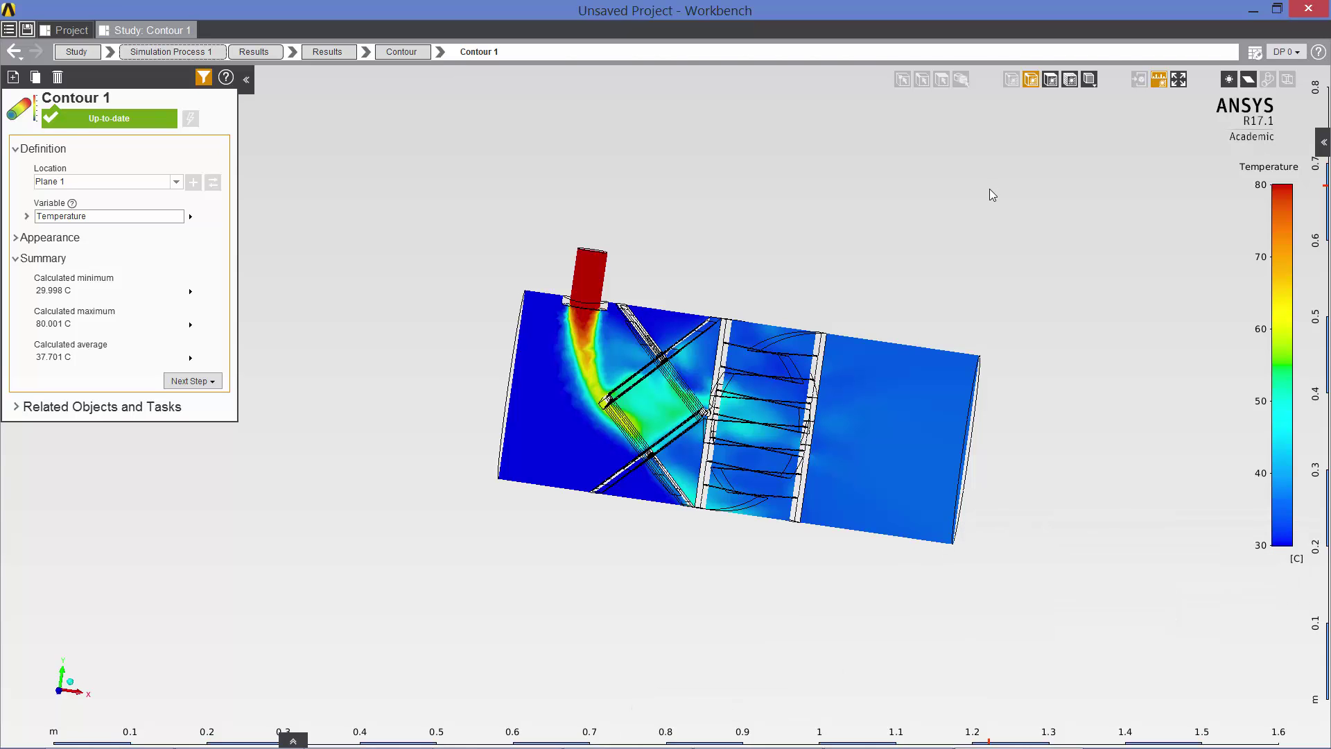
pyautogui.moveTo(989, 201); pyautogui.dragTo(873, 206)
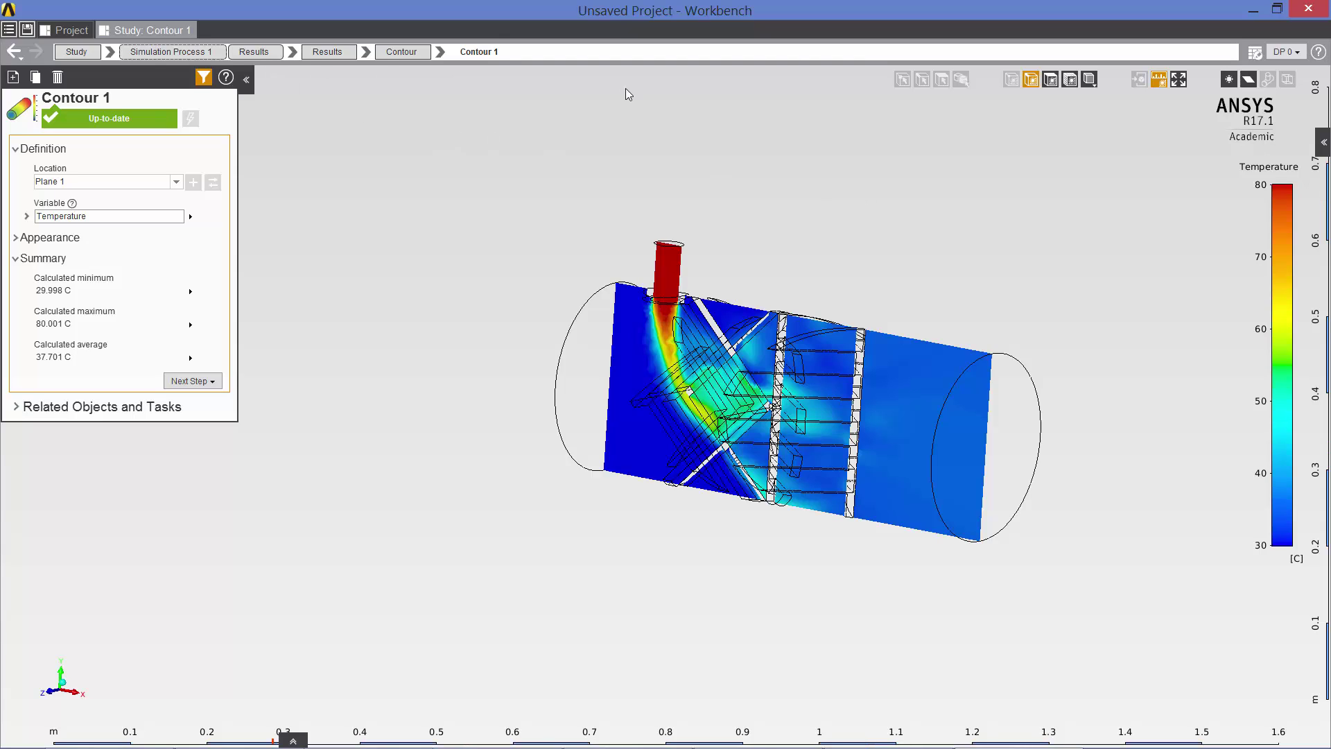
# Step: Add a calculated value on the vessel's outlet end face
pyautogui.click(252, 51)
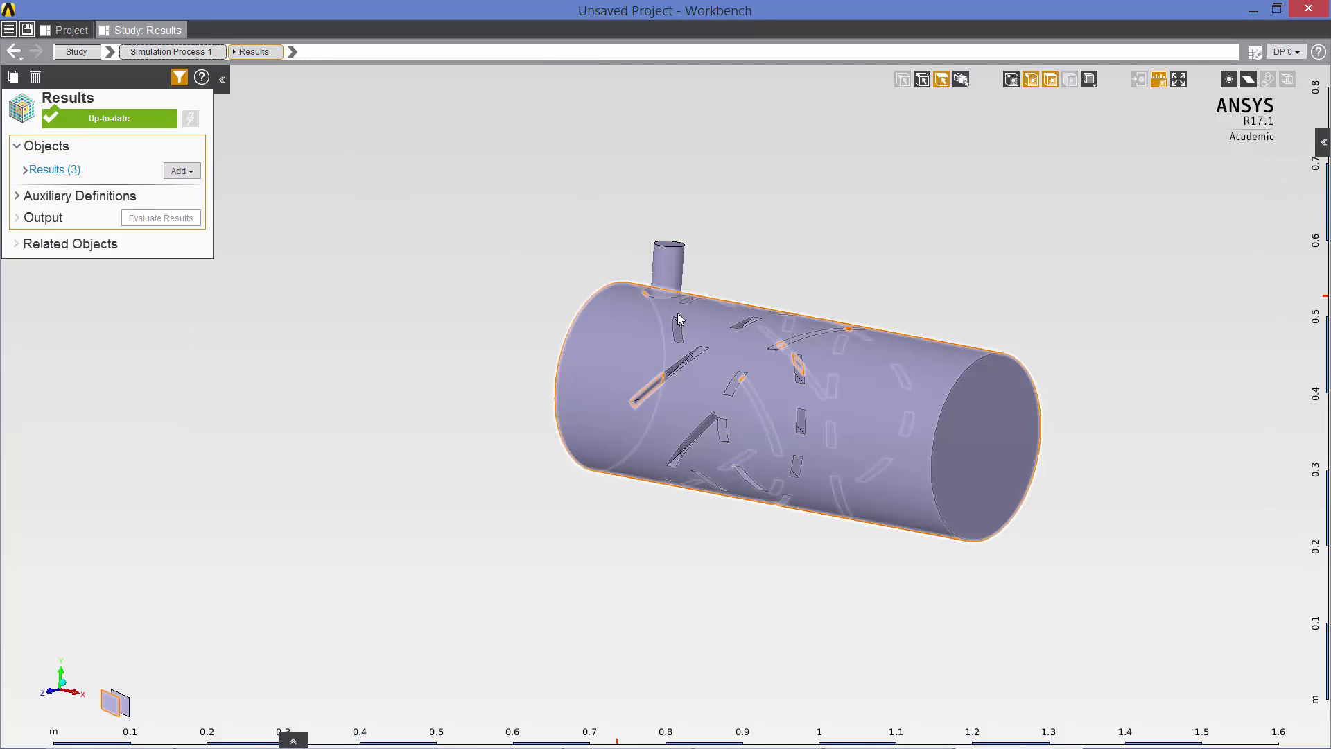
pyautogui.click(1005, 439)
pyautogui.rightClick(1005, 439)
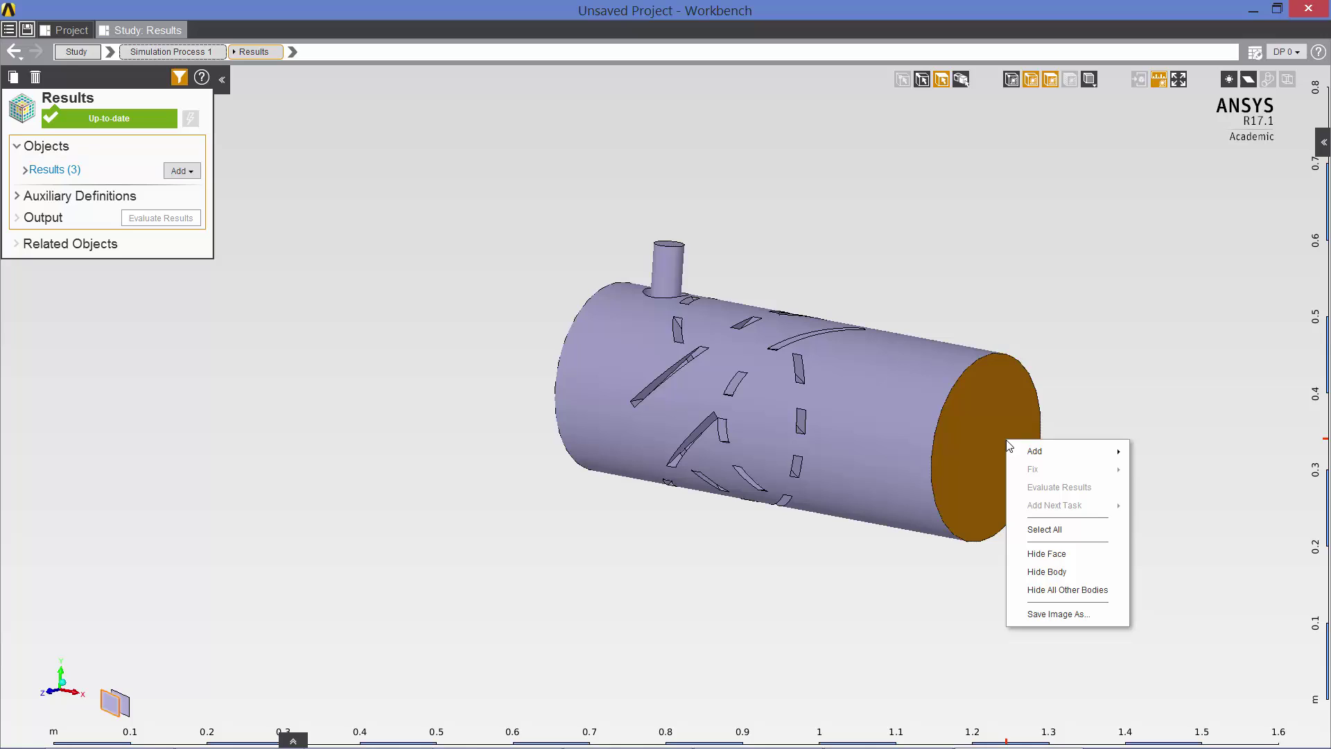
pyautogui.moveTo(1033, 450)
pyautogui.moveTo(1137, 456)
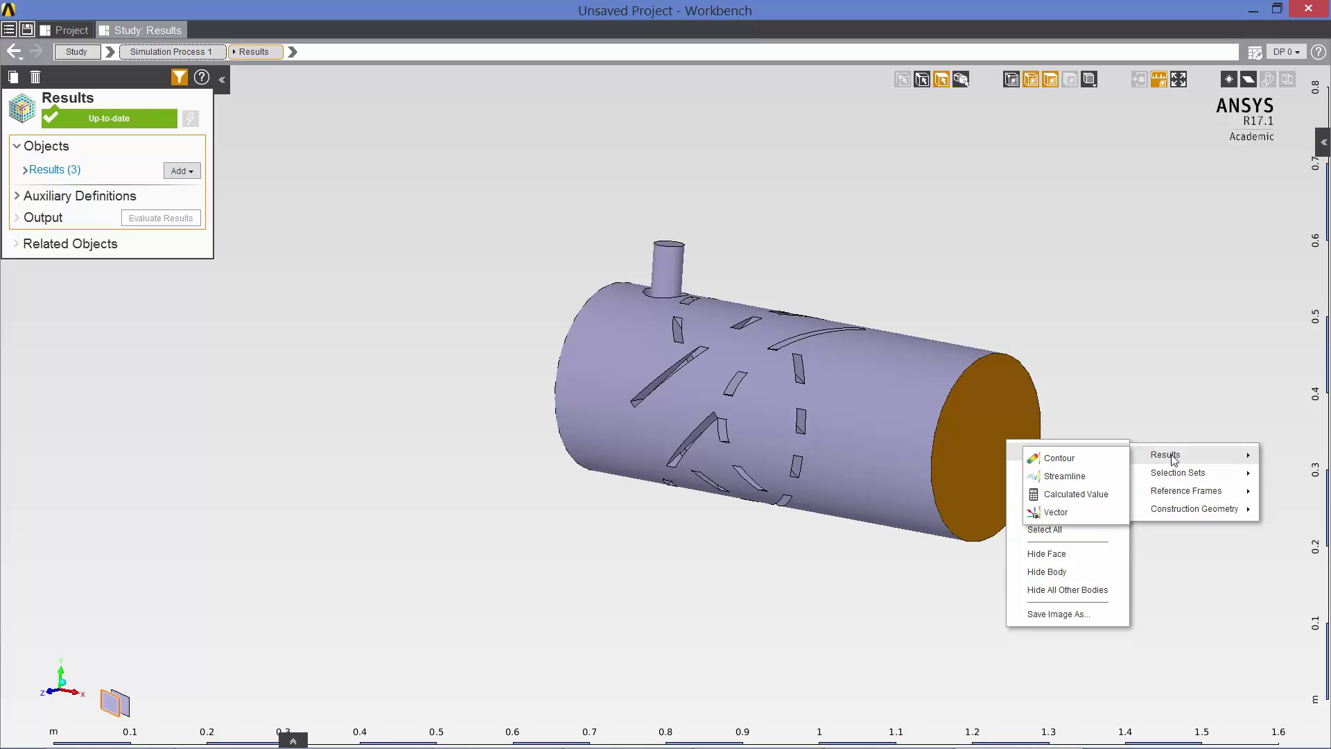
pyautogui.click(1085, 492)
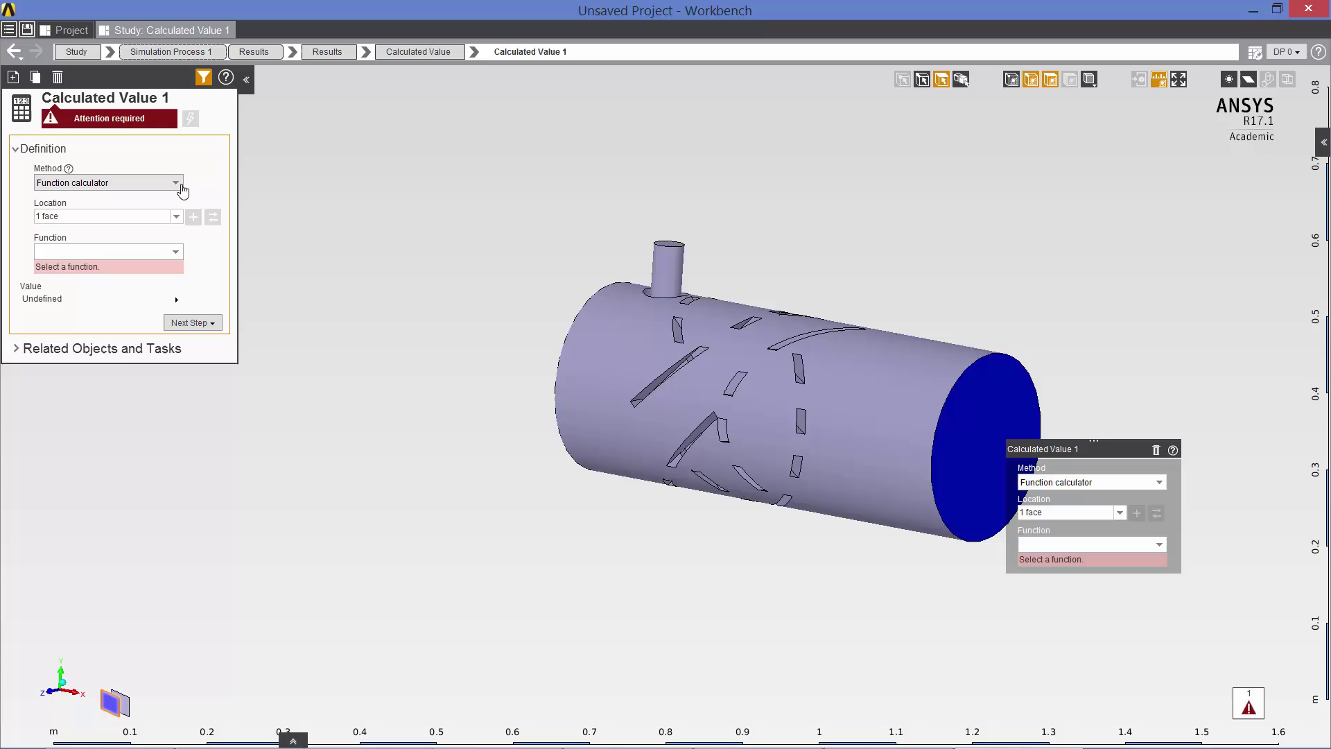
# Step: Set the calculated value to Average of Temperature and evaluate it, giving 35.565 C
pyautogui.click(177, 253)
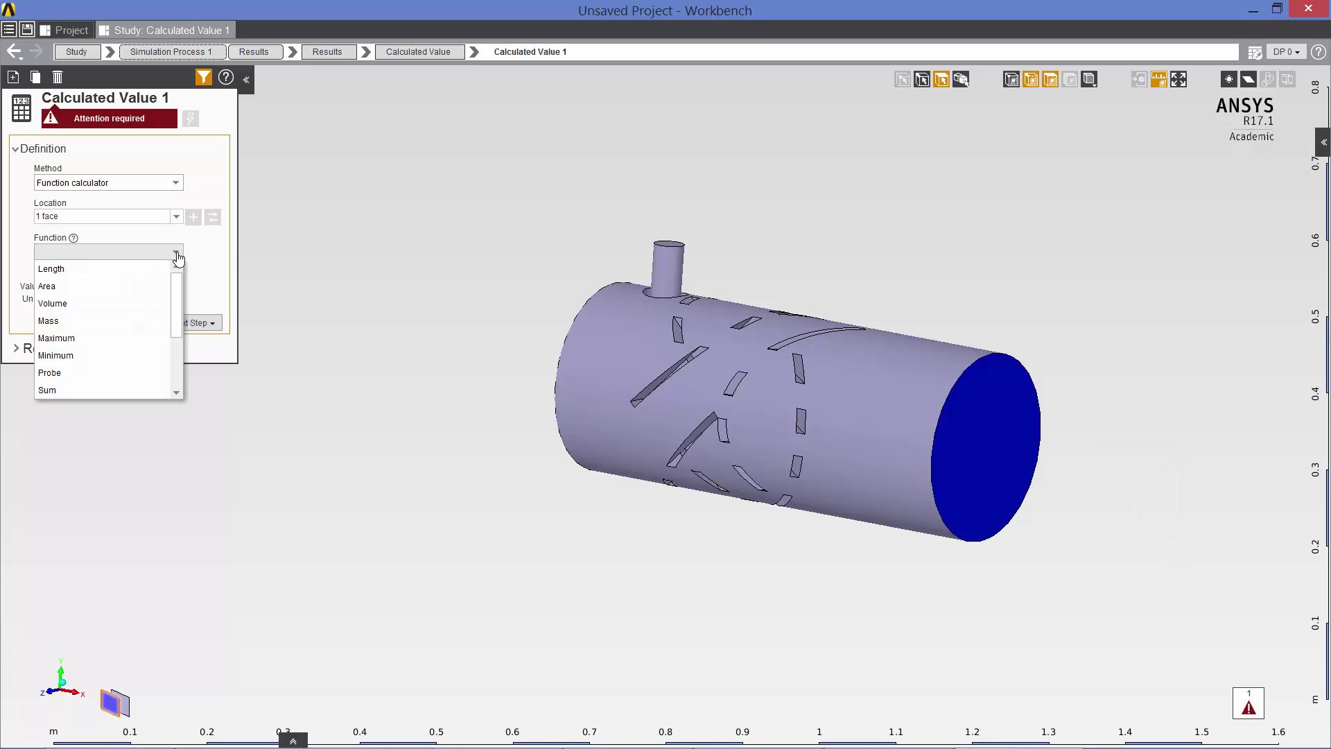
pyautogui.scroll(-2, 179, 321)
pyautogui.click(137, 321)
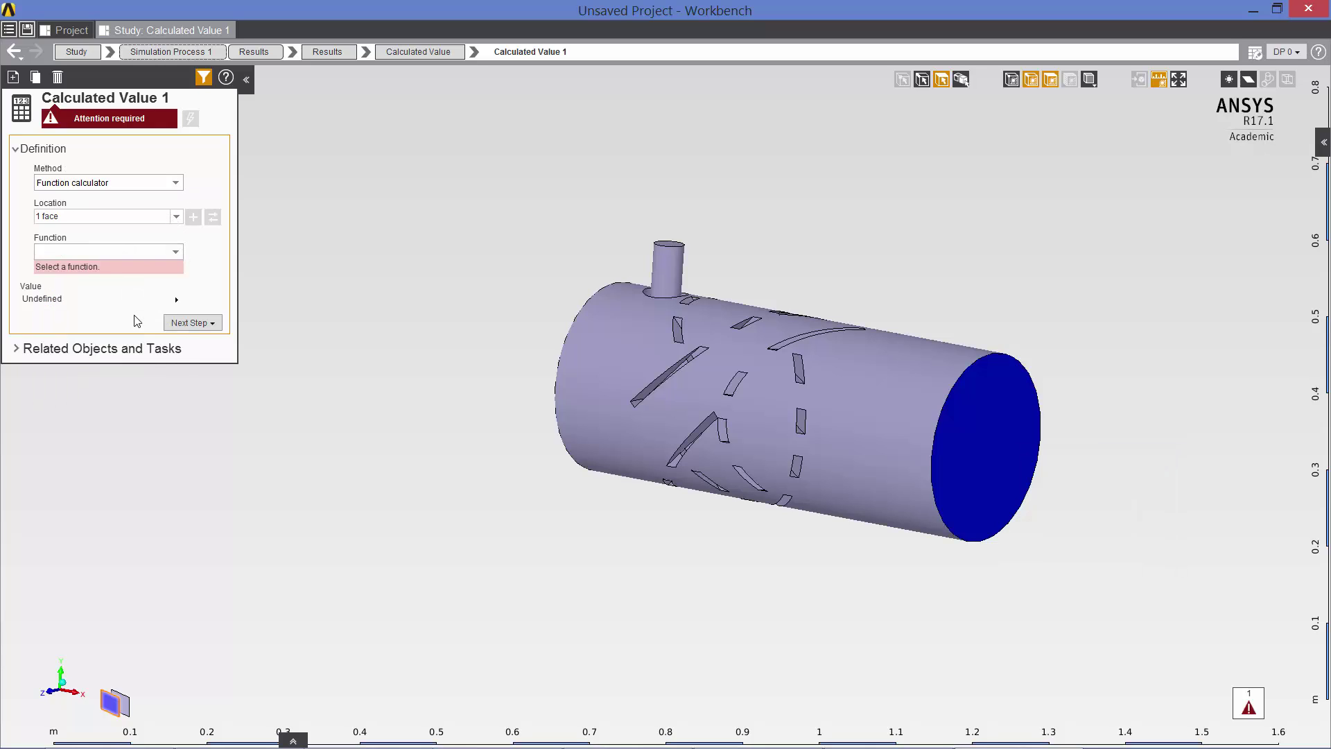
pyautogui.click(175, 316)
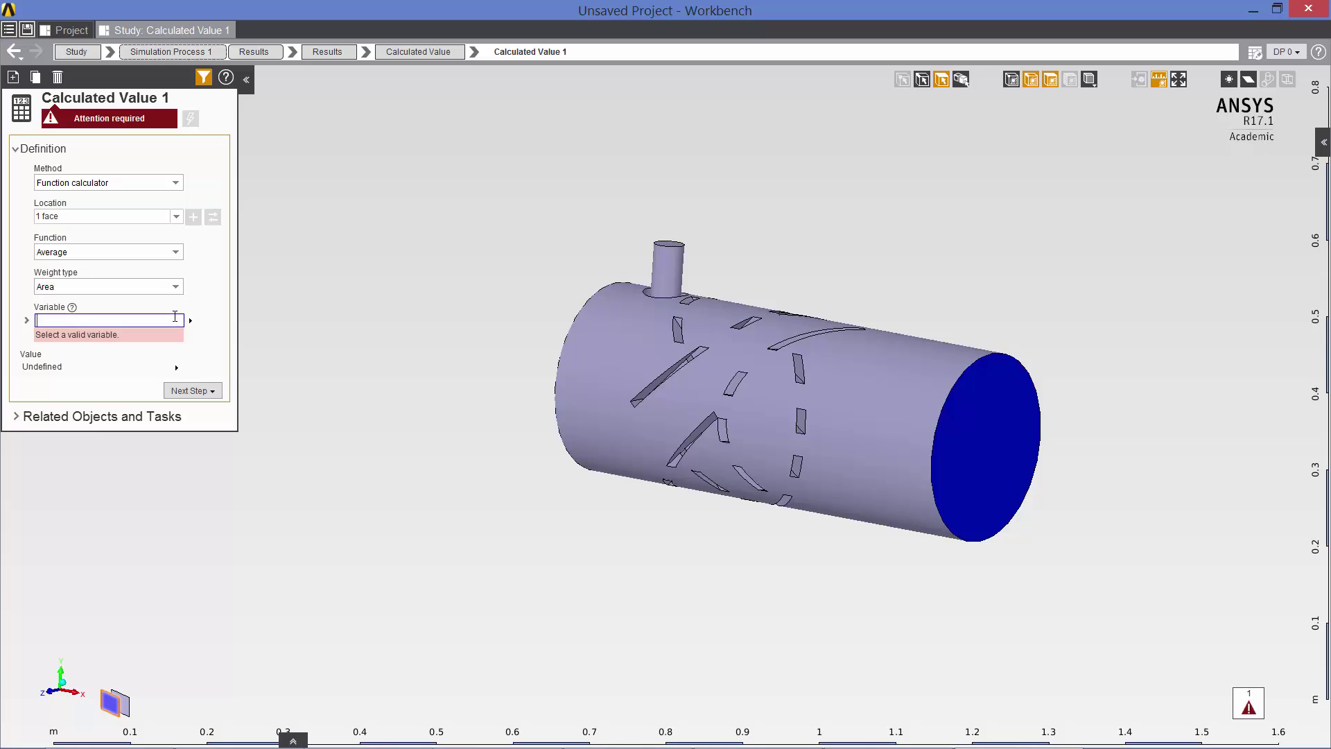
pyautogui.click(105, 415)
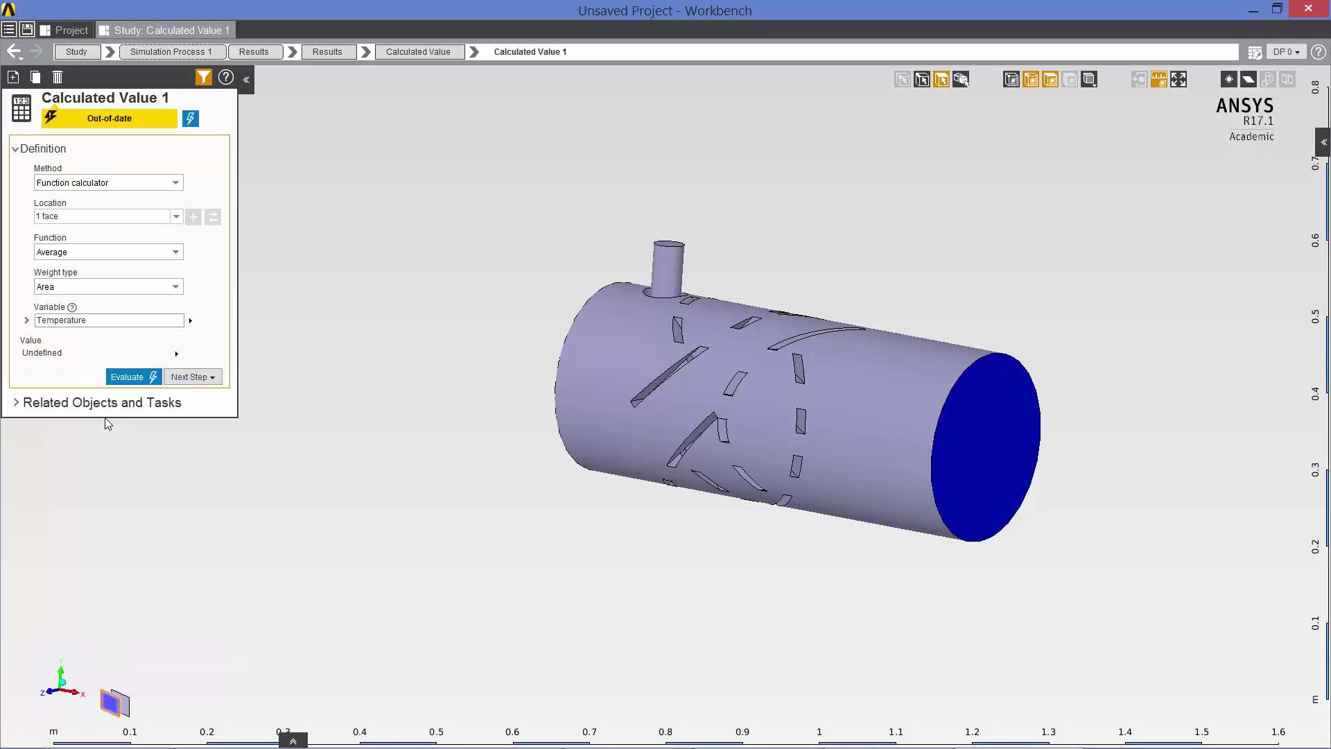
pyautogui.click(134, 379)
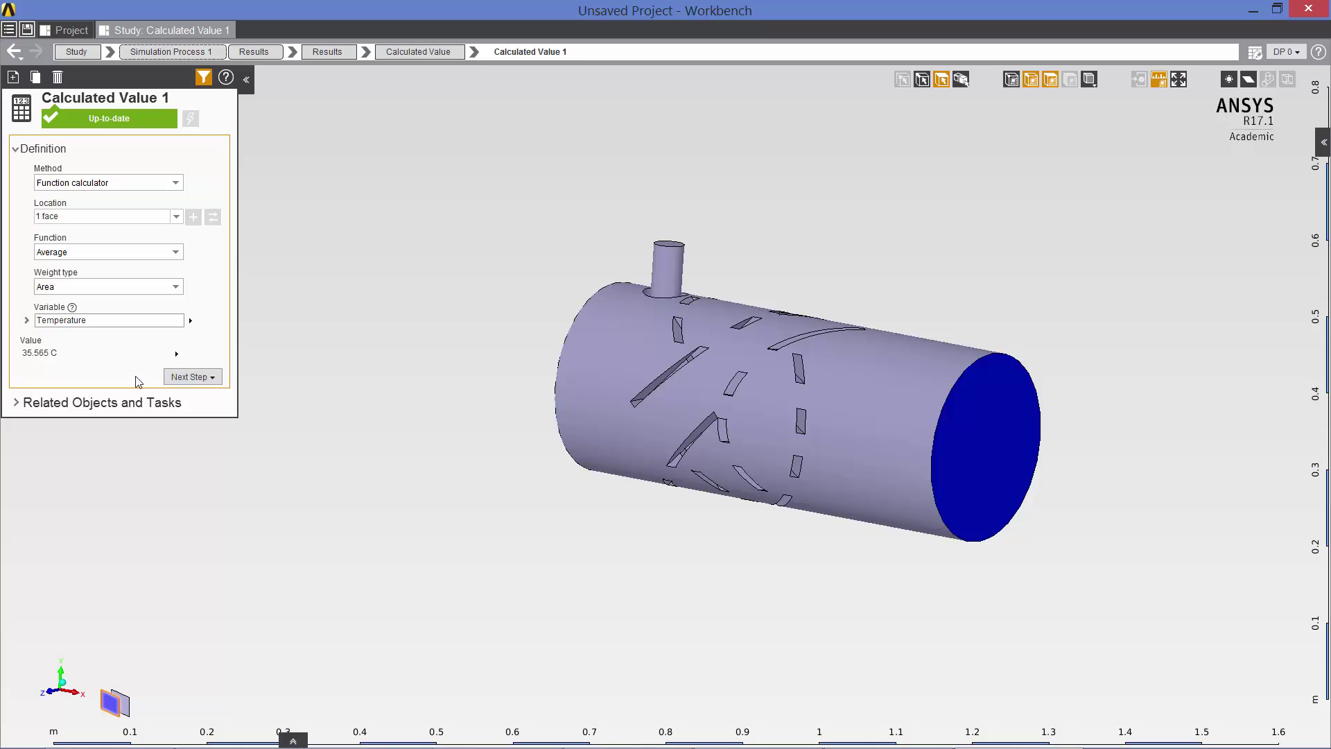
# Step: Parameterize the outlet average temperature as output and Inlet 2's 80 C temperature as input
pyautogui.moveTo(176, 353)
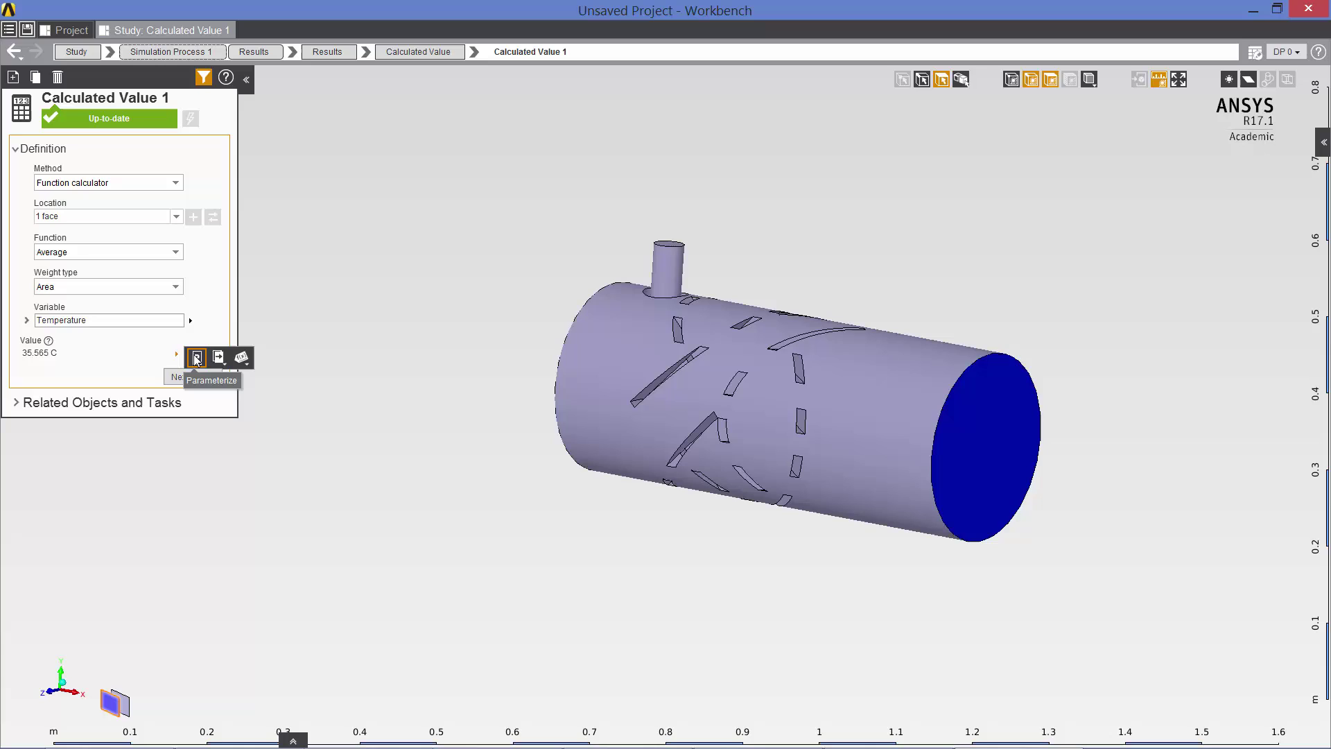
pyautogui.click(197, 358)
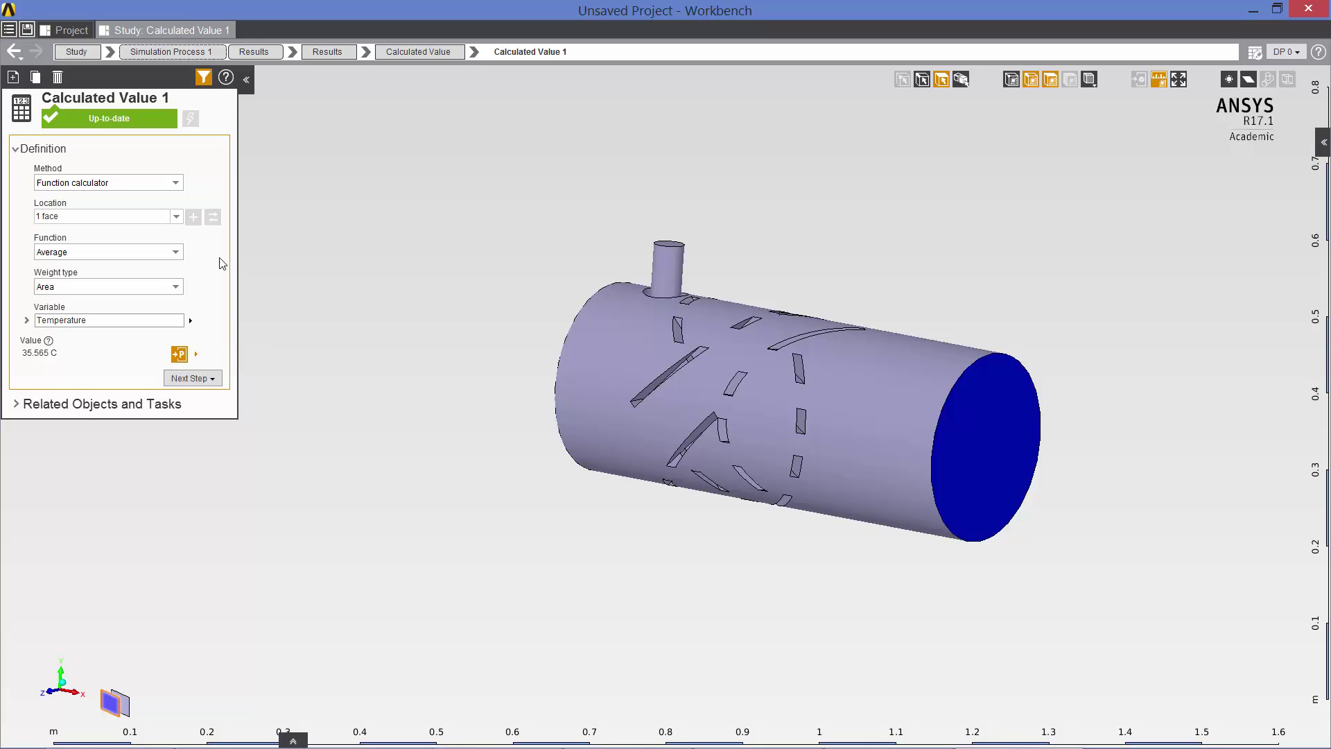
pyautogui.click(165, 53)
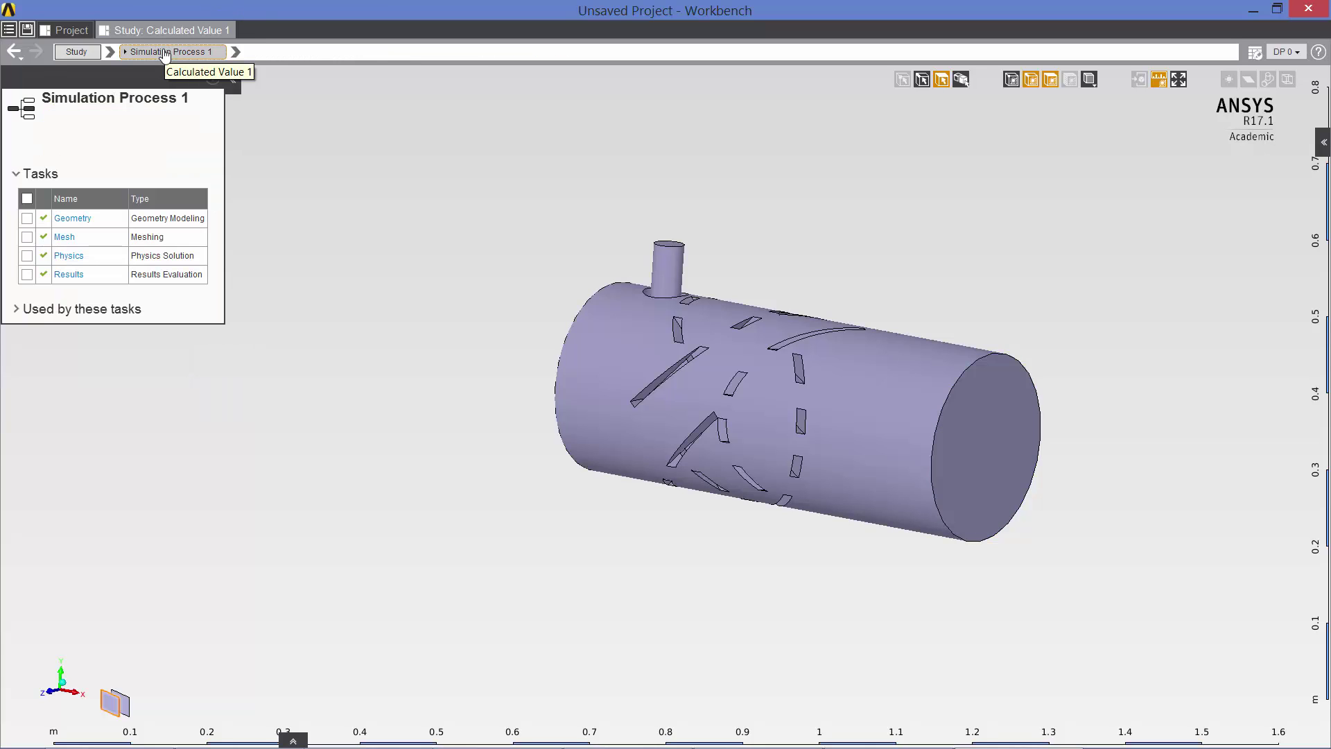
pyautogui.click(69, 256)
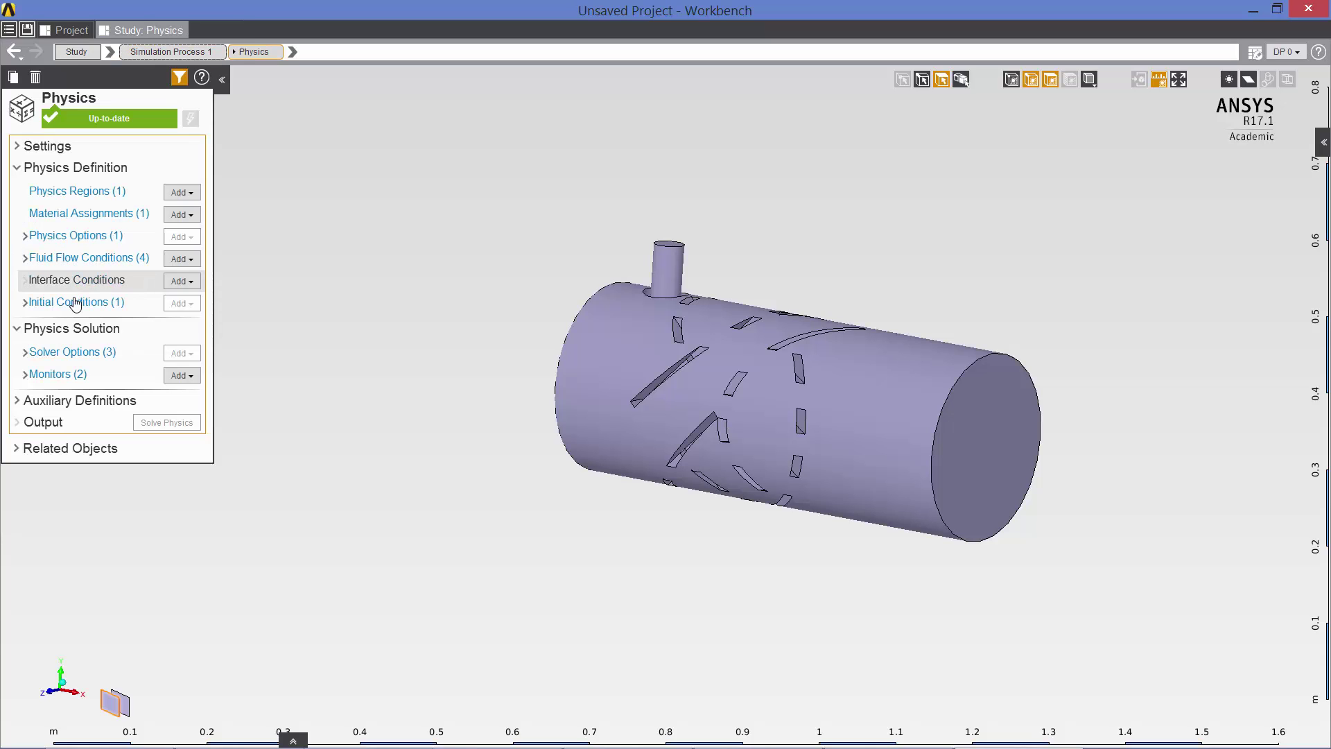
pyautogui.click(97, 259)
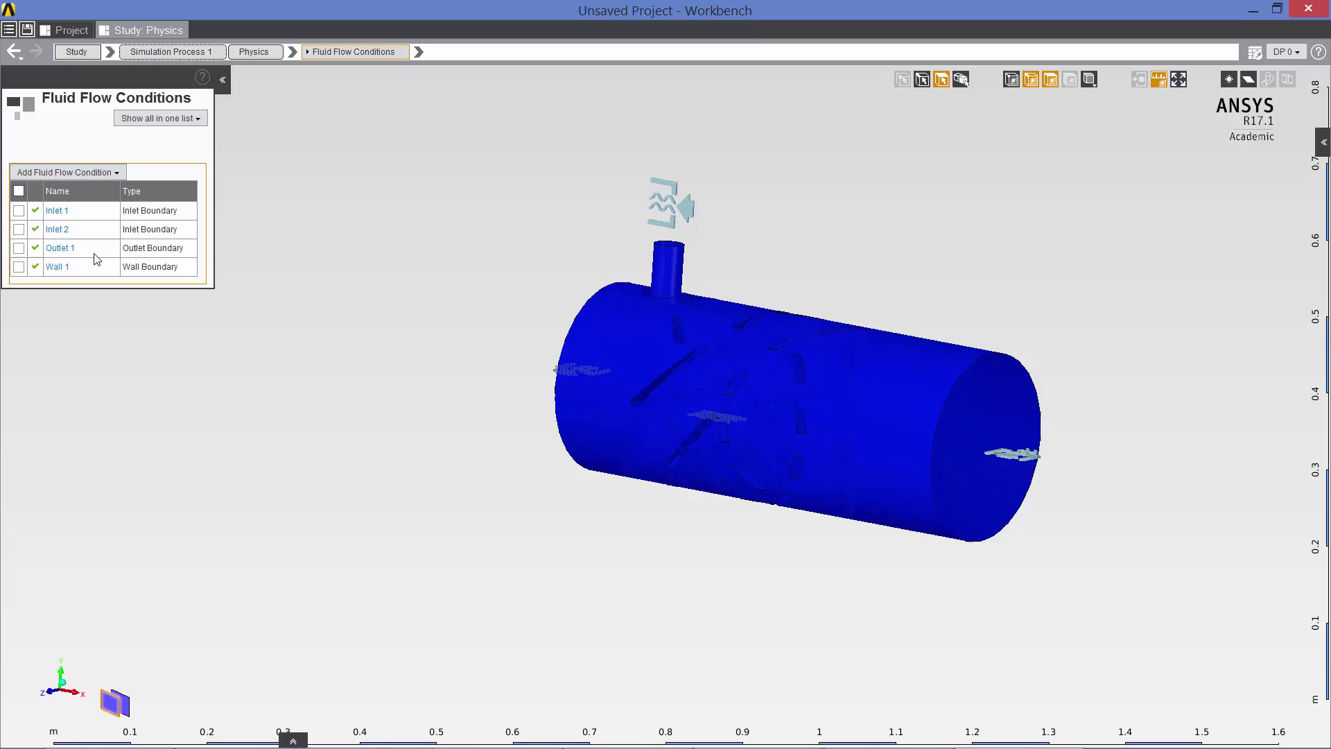
pyautogui.click(58, 230)
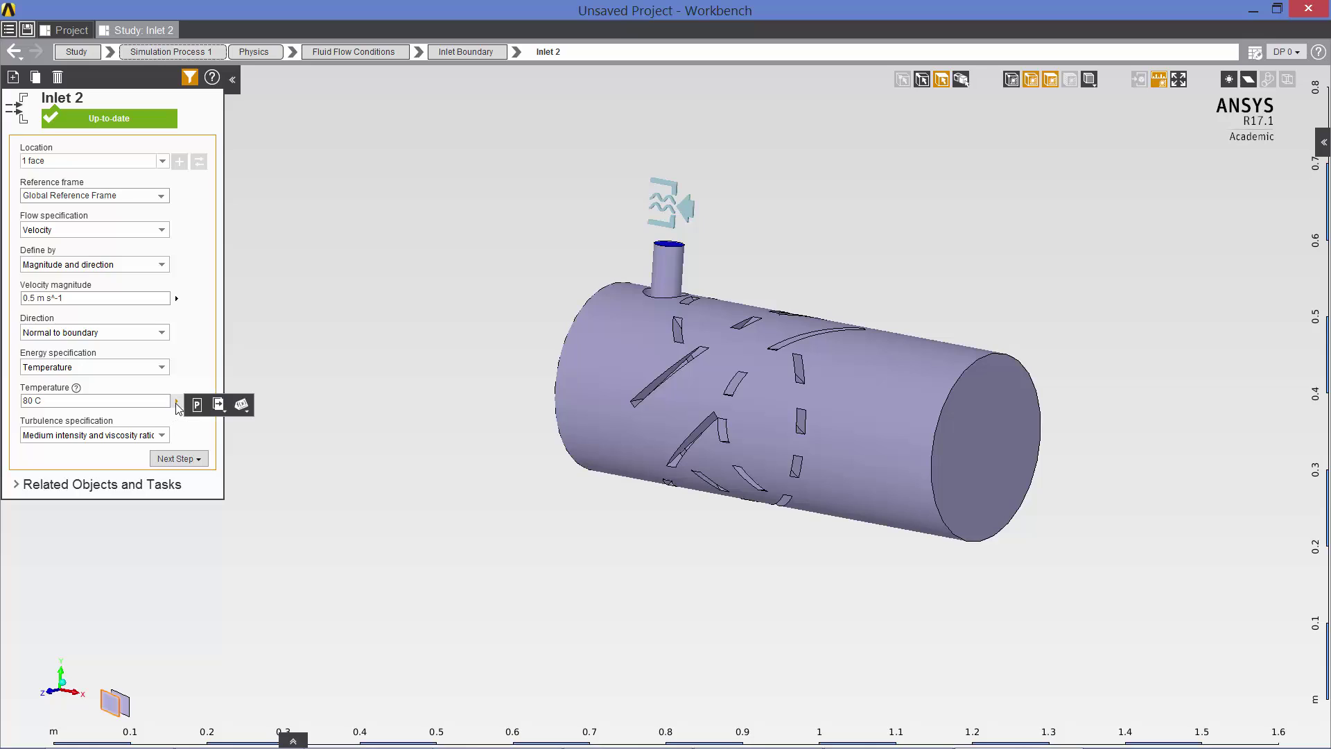
pyautogui.click(196, 406)
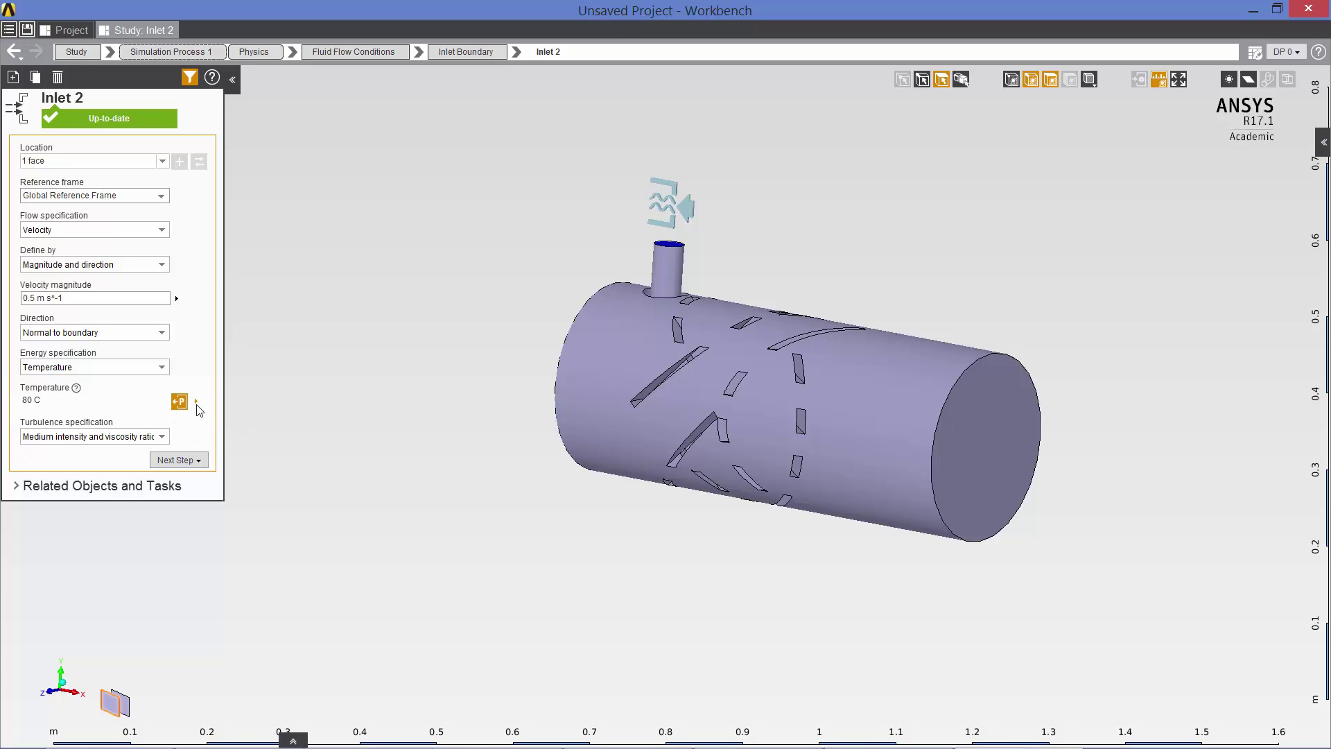
# Step: Enter 70, 60, 50 and 40 as new rows in the P2 Inlet 2 Temperature column
pyautogui.click(1254, 55)
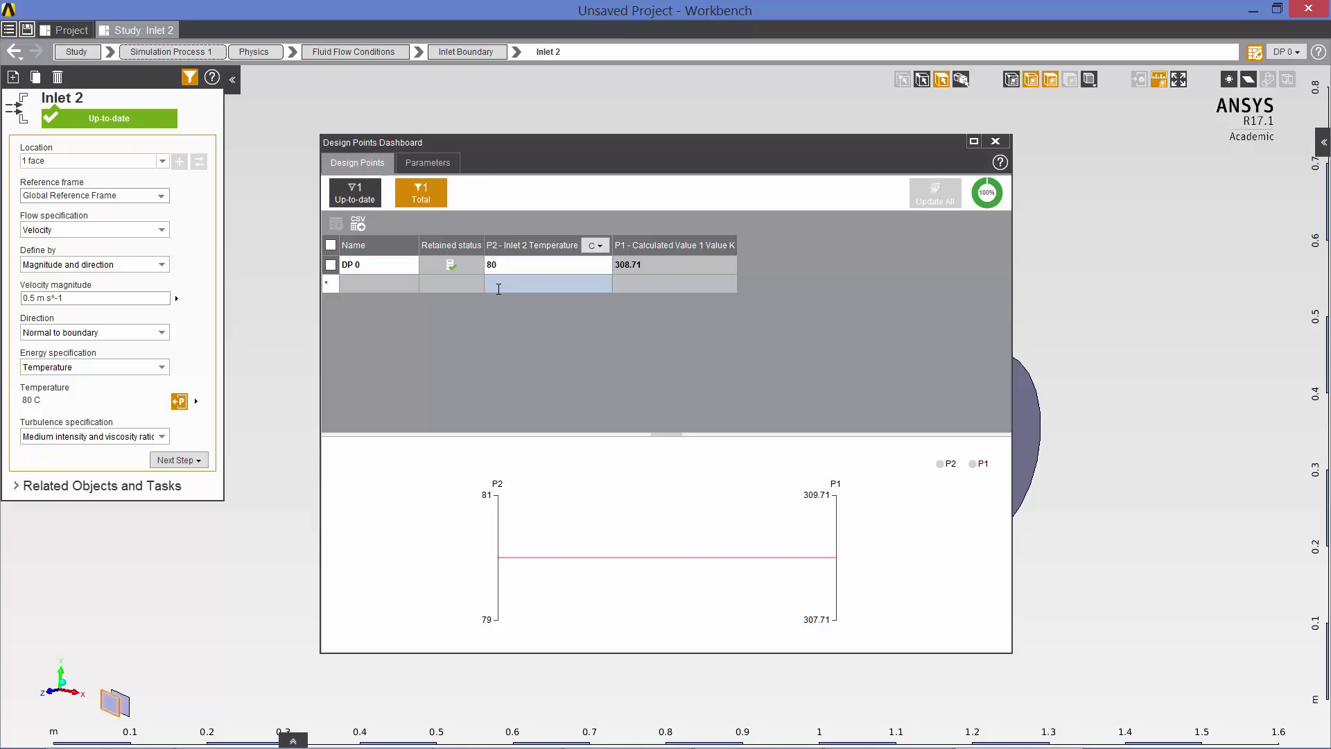
pyautogui.write('70')
pyautogui.press('Return')
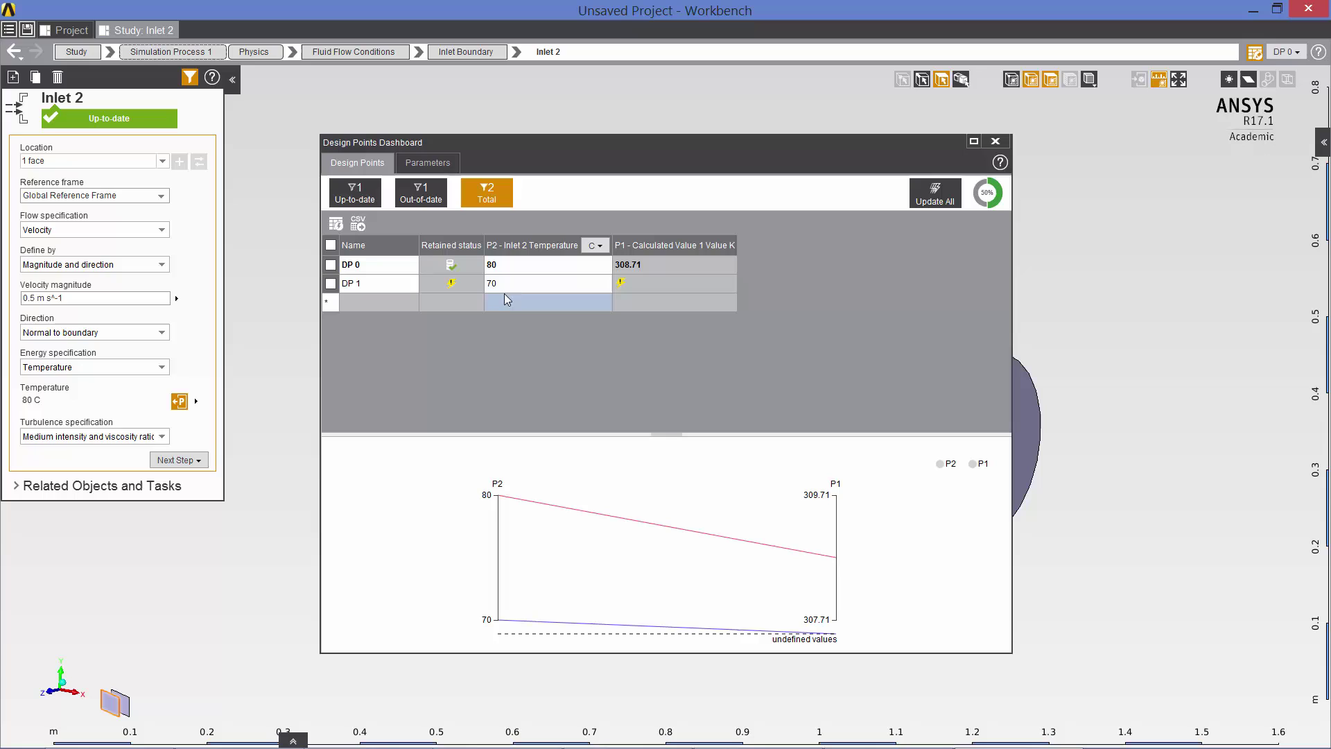
pyautogui.click(504, 301)
pyautogui.write('60')
pyautogui.press('Return')
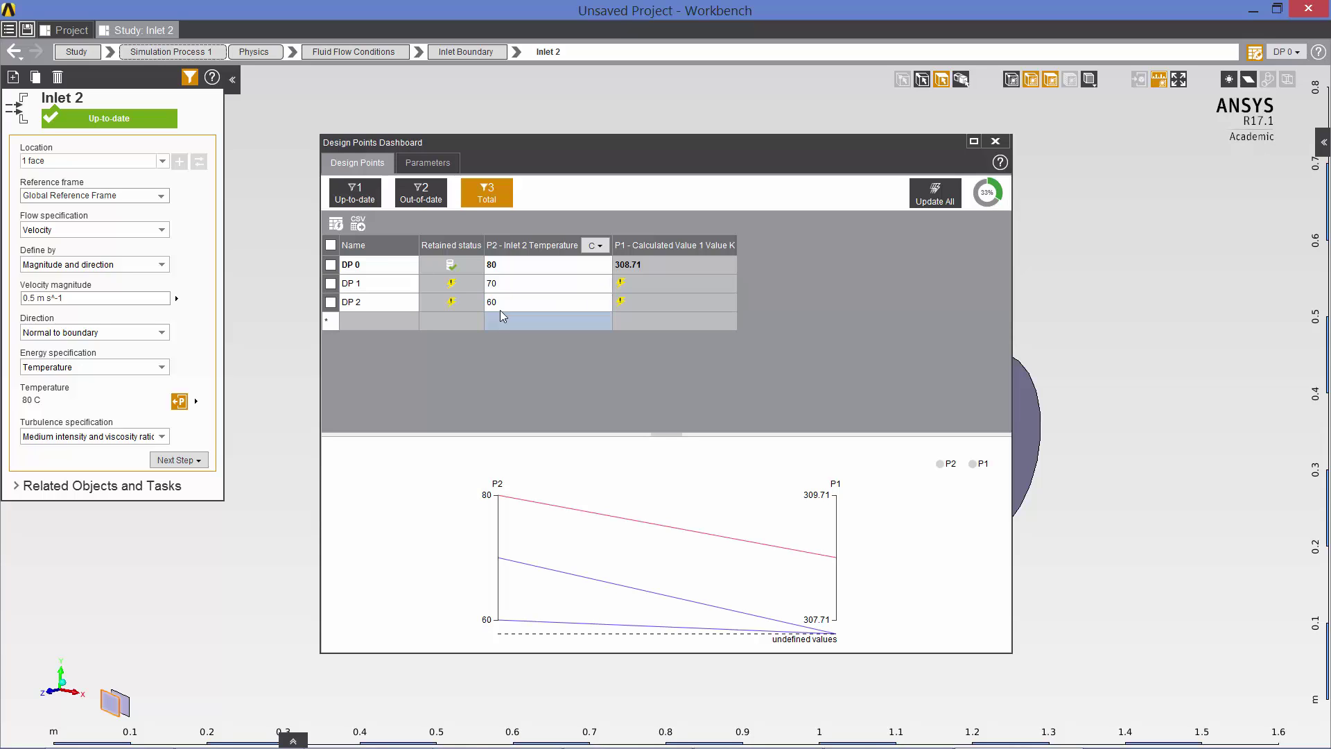
pyautogui.click(499, 320)
pyautogui.write('50')
pyautogui.press('Return')
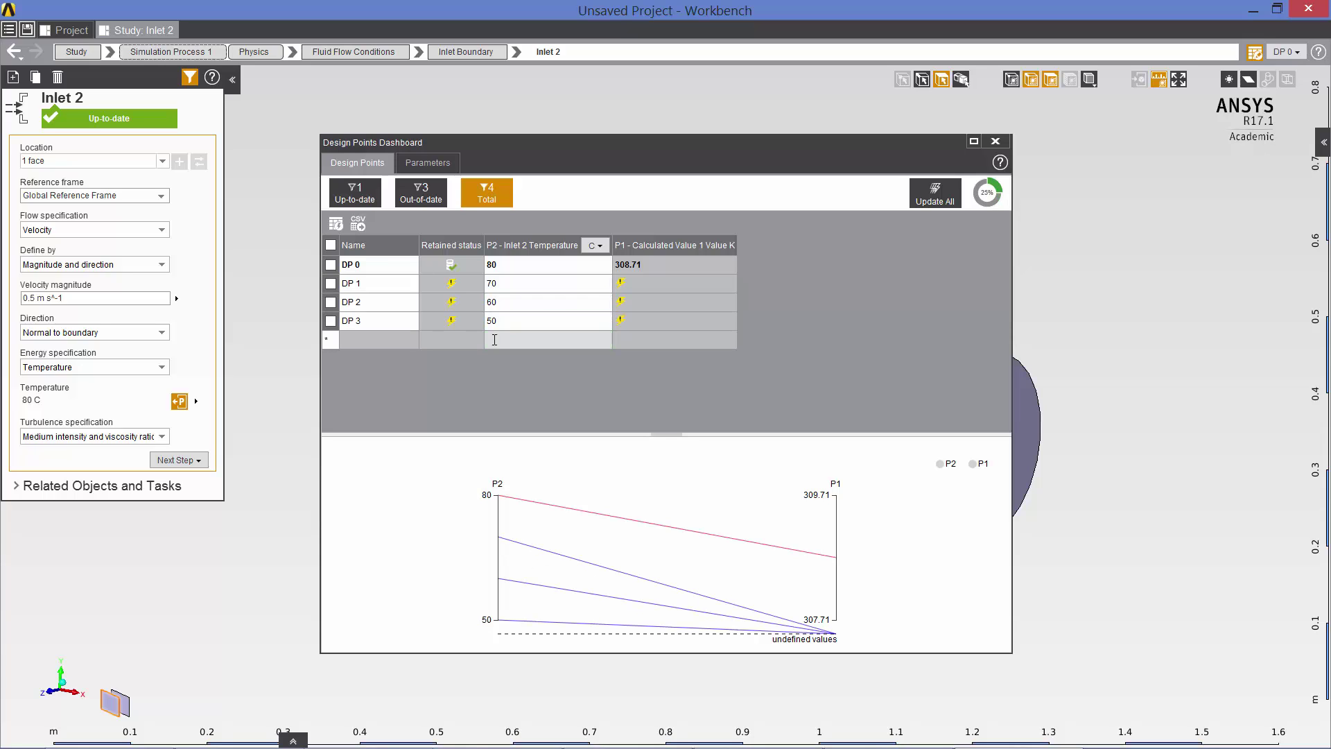
pyautogui.click(495, 341)
pyautogui.write('40')
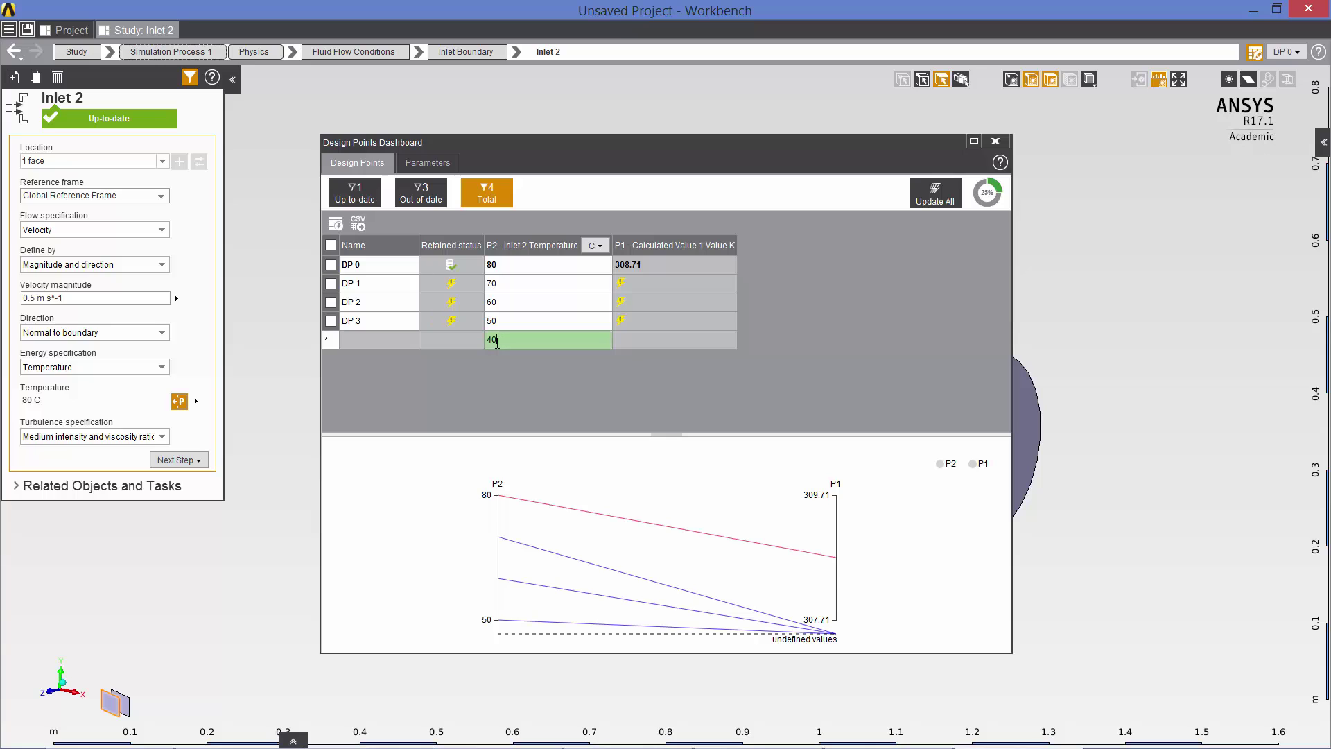
pyautogui.press('Return')
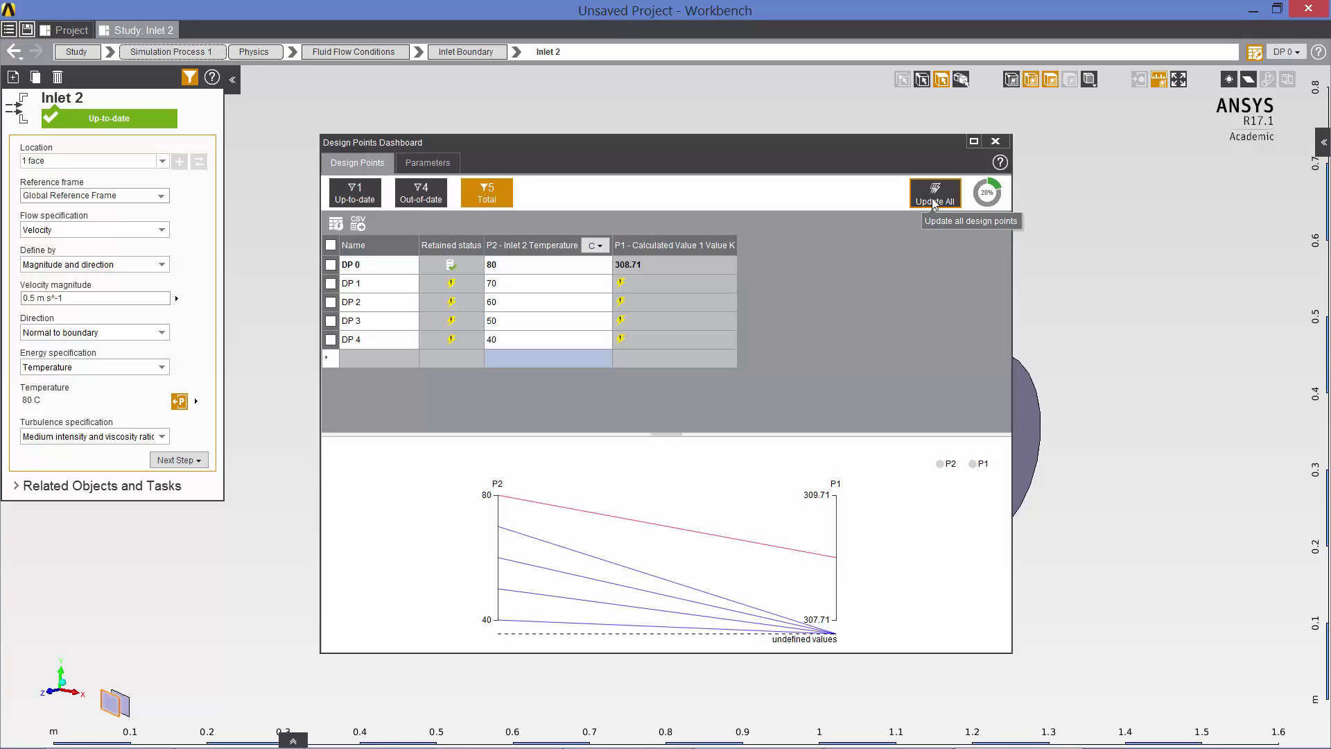
# Step: Run Update All in the Design Points Dashboard to solve every out-of-date design point
pyautogui.click(933, 200)
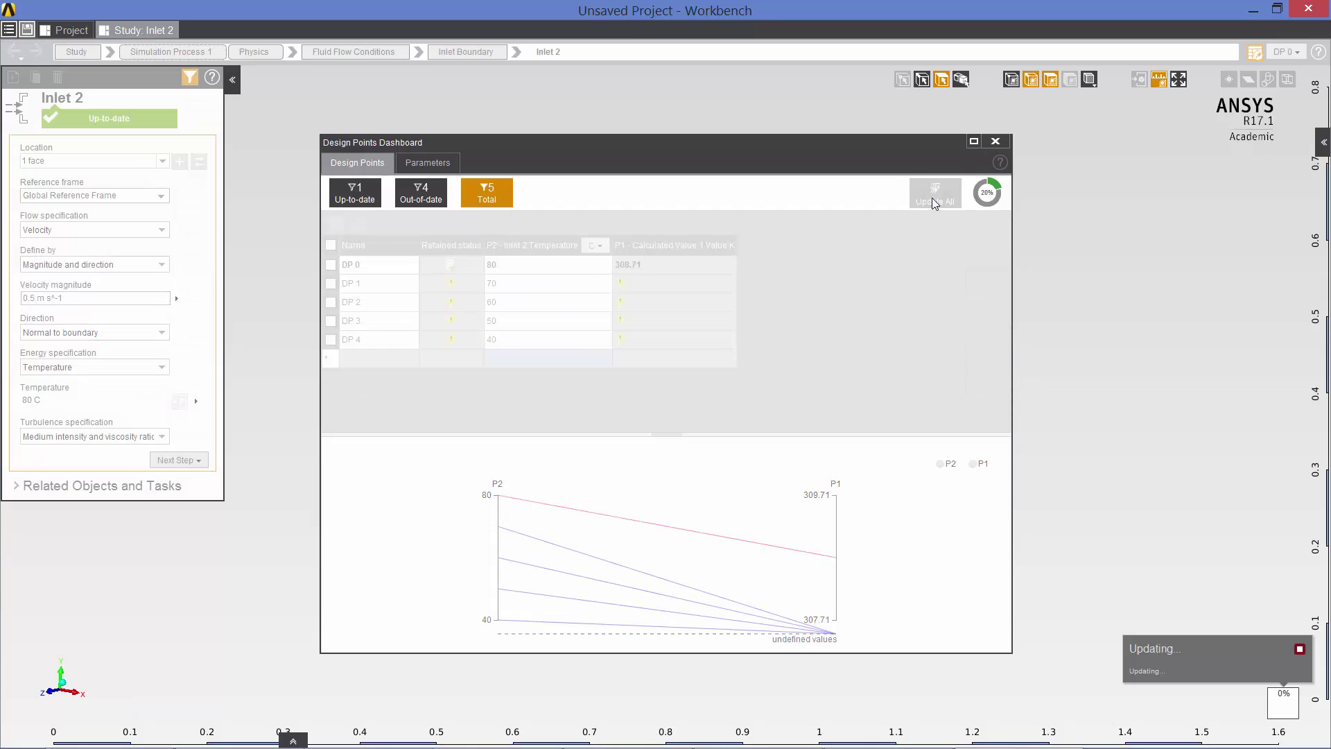